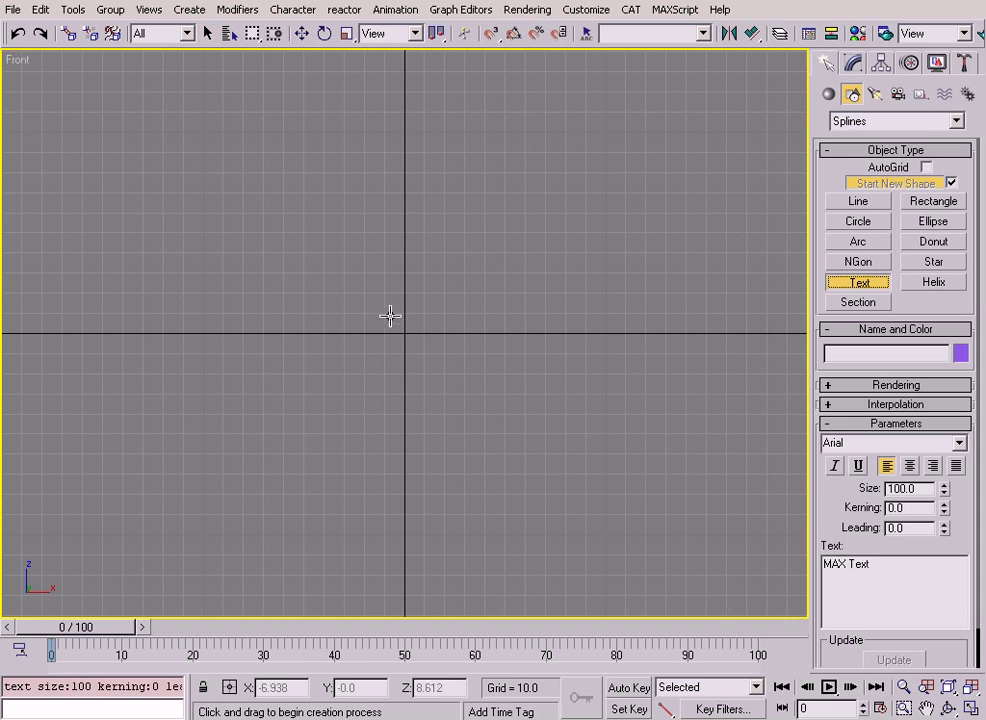
Place a Text spline above the origin in the Front view and set its text to "Miss".
middle_click_drag(420, 255, 431, 348)
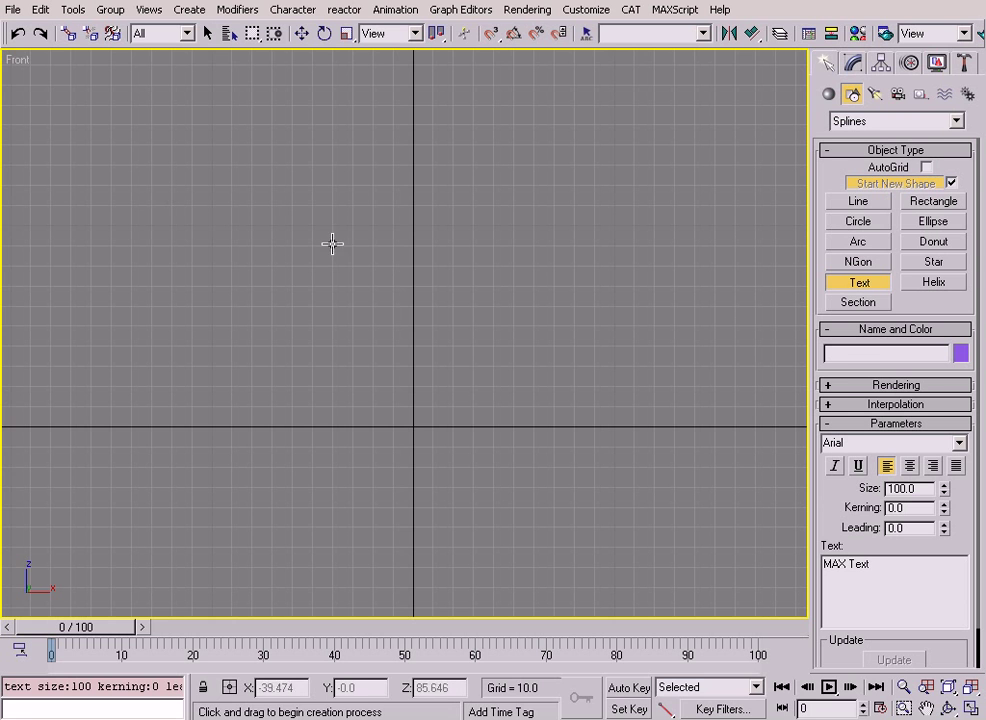
left_click(409, 249)
scroll(431, 343, "down", 3)
left_click(853, 62)
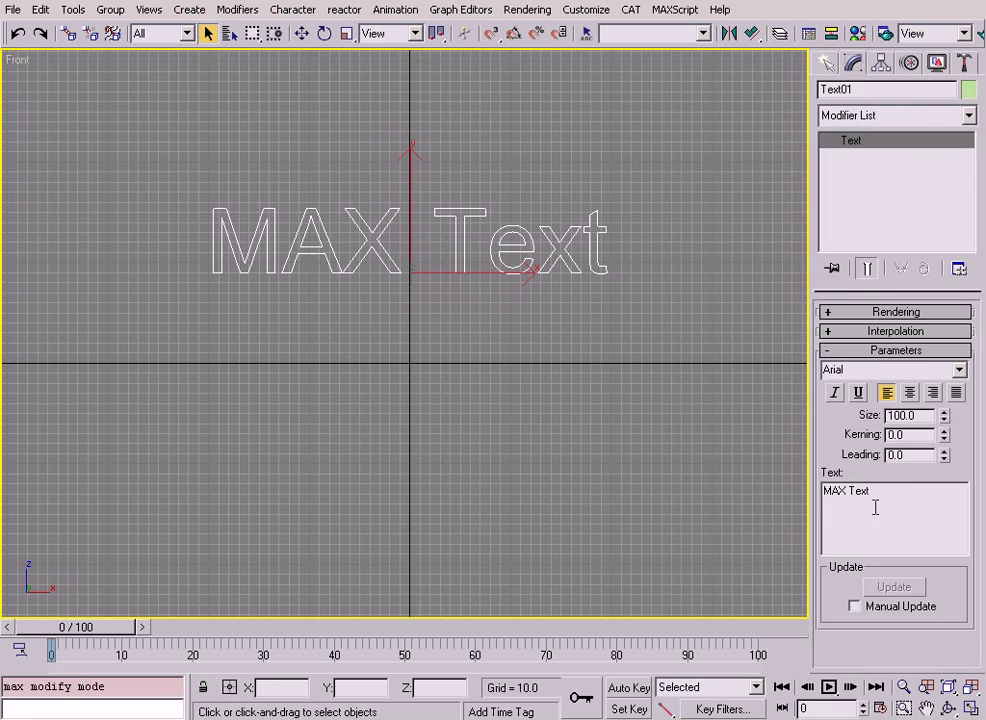
left_click_drag(876, 490, 764, 482)
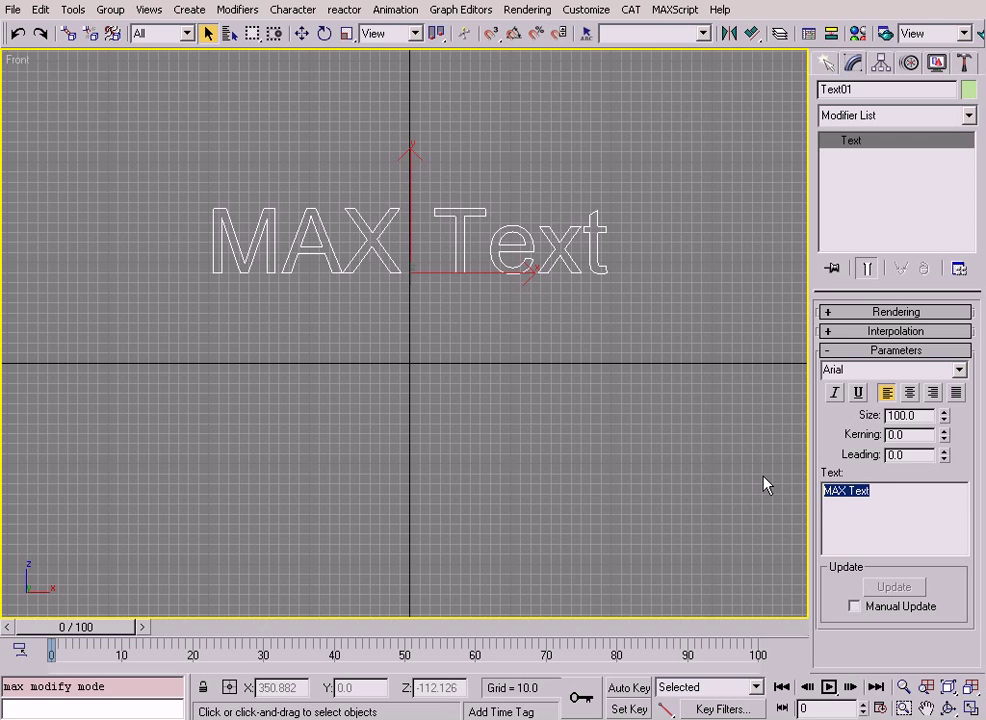
type("Miss")
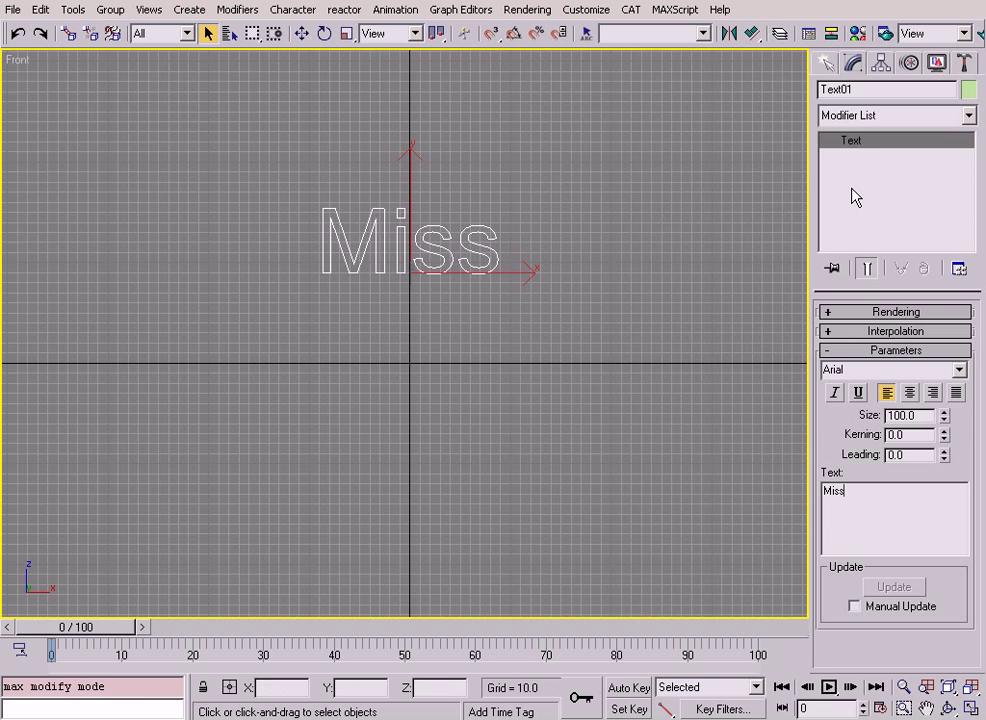
Show the Miss text in the maximized Perspective view and apply a Bevel modifier to it.
middle_click_drag(565, 250, 553, 270)
key("alt+w")
right_click(583, 418)
key("alt+w")
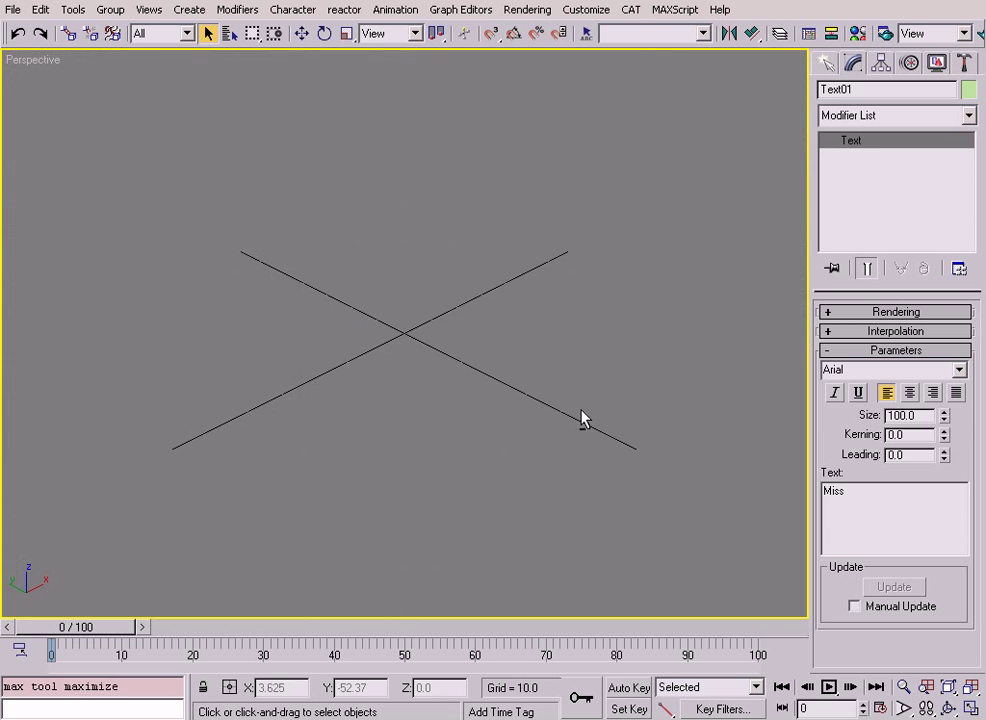
key("z")
middle_click_drag(557, 396, 547, 396, "alt")
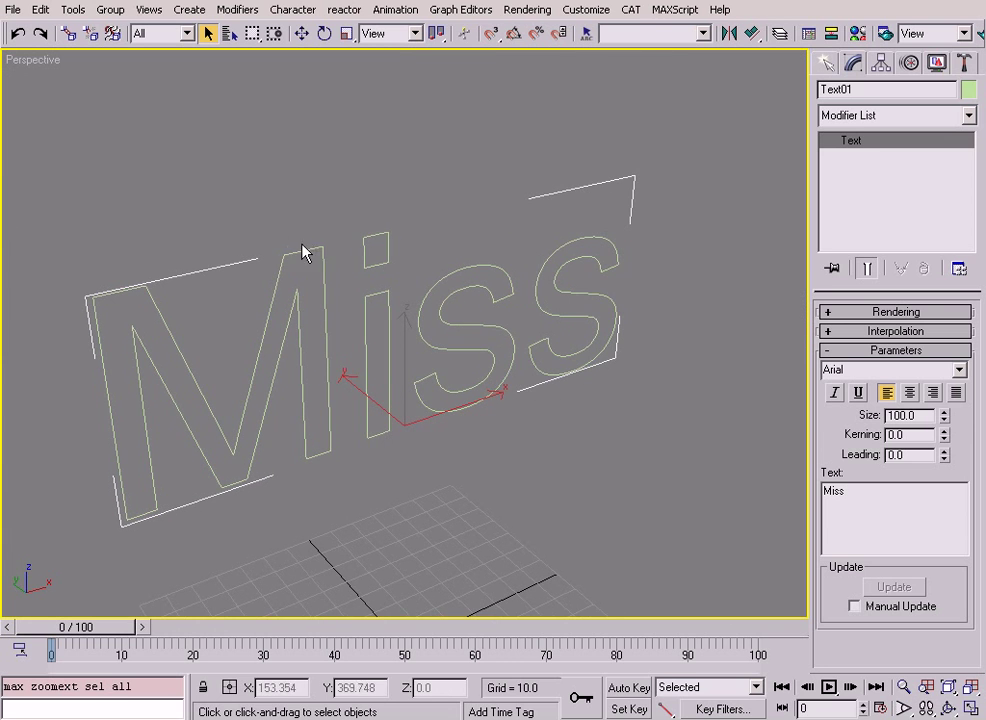
middle_click_drag(348, 283, 370, 271, "alt")
left_click_drag(370, 284, 370, 275)
key("alt+z")
middle_click_drag(370, 273, 398, 243)
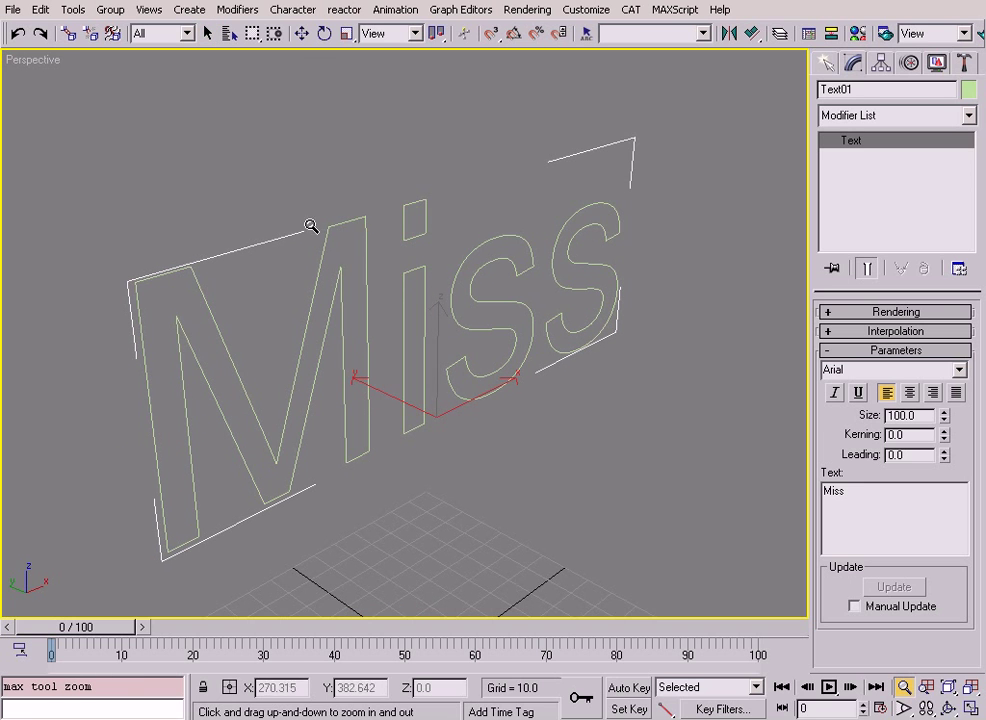
middle_click_drag(371, 248, 396, 227)
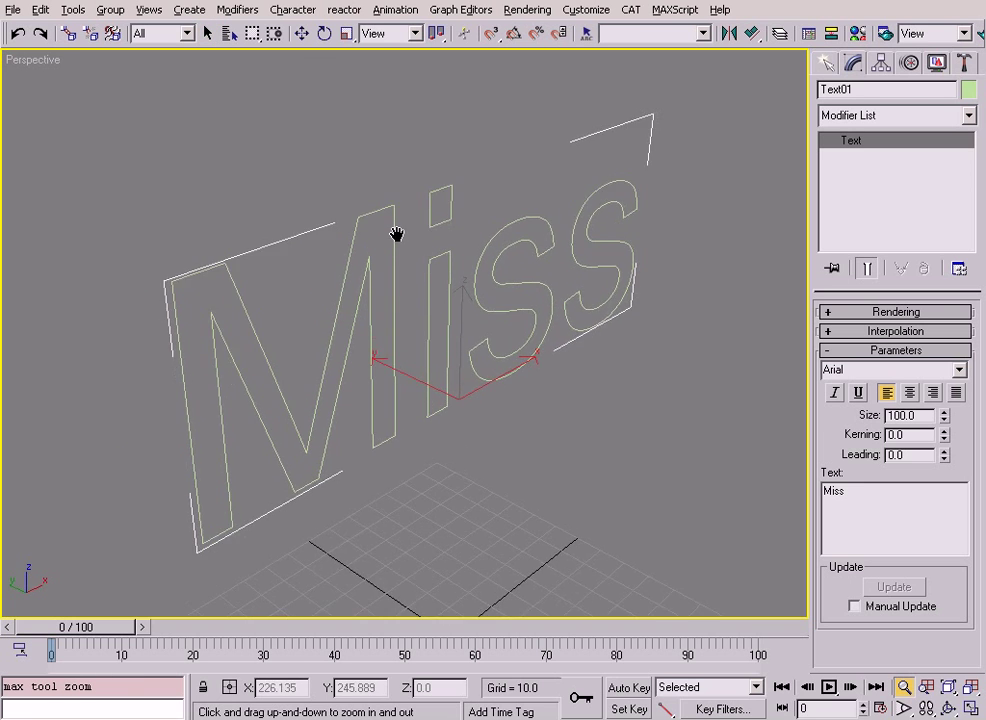
left_click(904, 117)
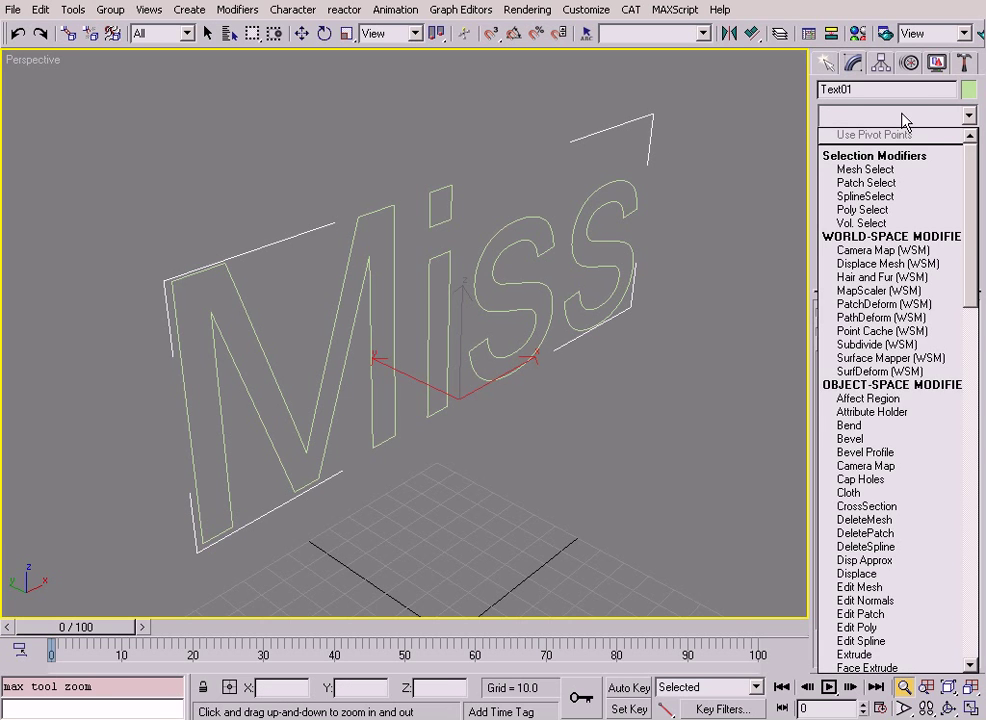
left_click(877, 439)
mouse_move(616, 368)
middle_mouse_down()
mouse_move(605, 348)
mouse_move(614, 352)
middle_mouse_up()
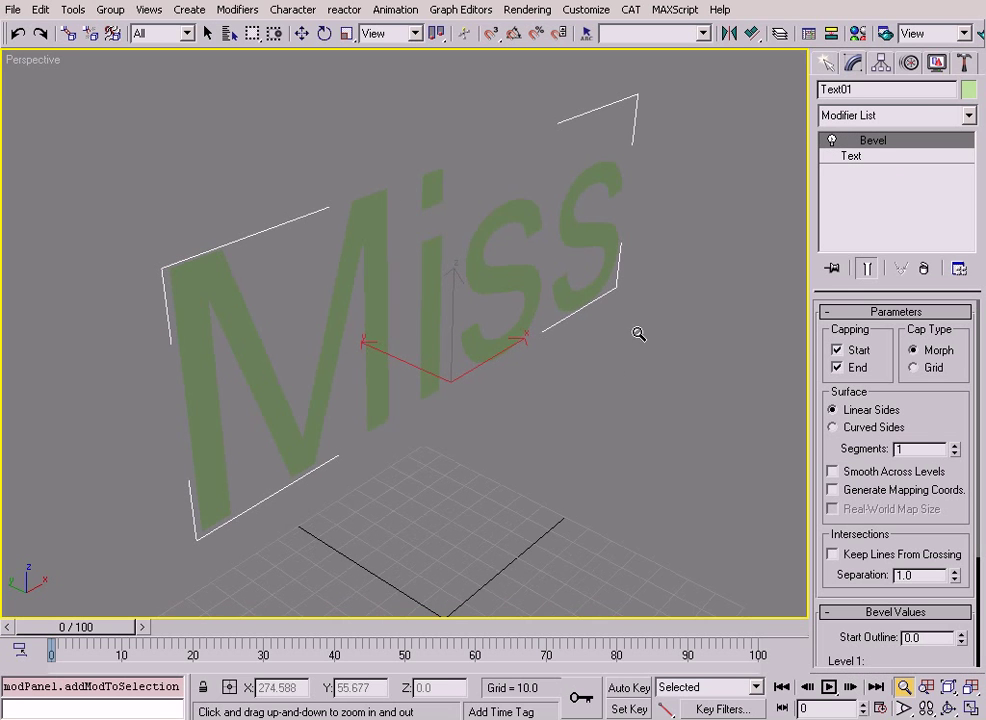
Change the Miss text's object color to the orange-red custom color.
left_click(969, 91)
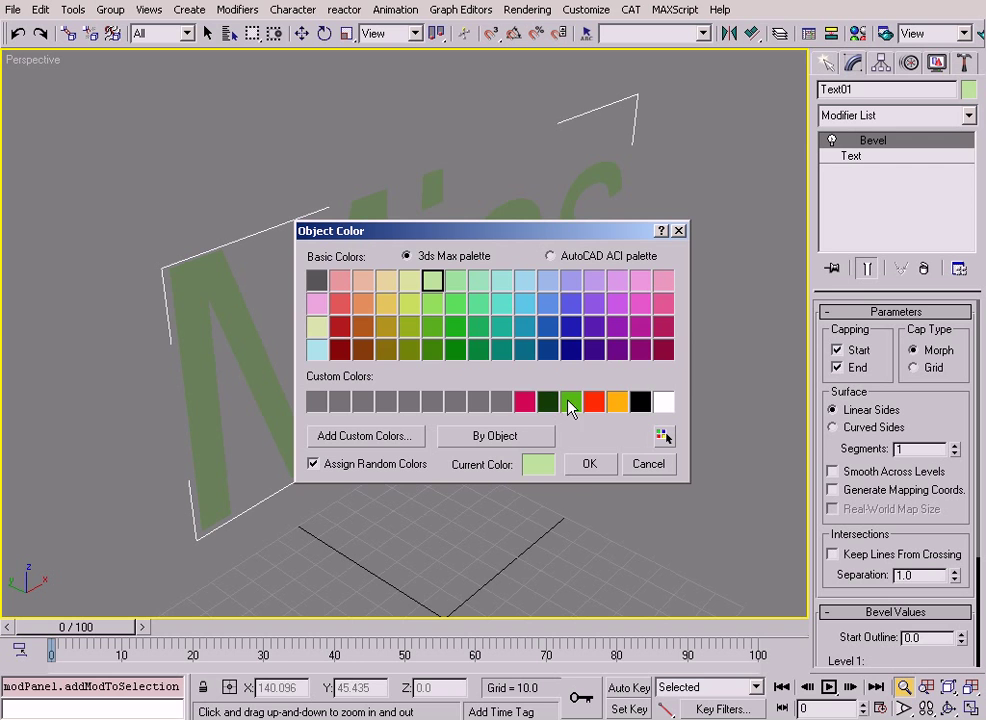
left_click(593, 403)
left_click(587, 463)
left_click_drag(566, 451, 556, 422)
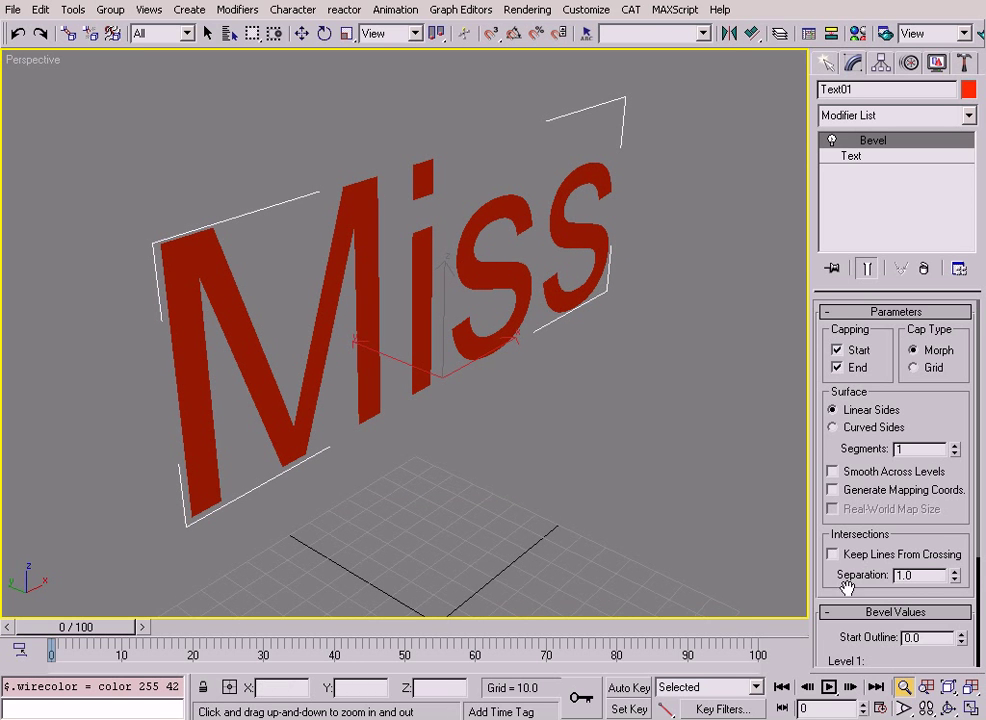
Set the Bevel's Level 1 height to 1.0 and its outline to 1.0.
left_click_drag(872, 611, 875, 456)
left_click_drag(917, 514, 860, 518)
type("1")
key("Return")
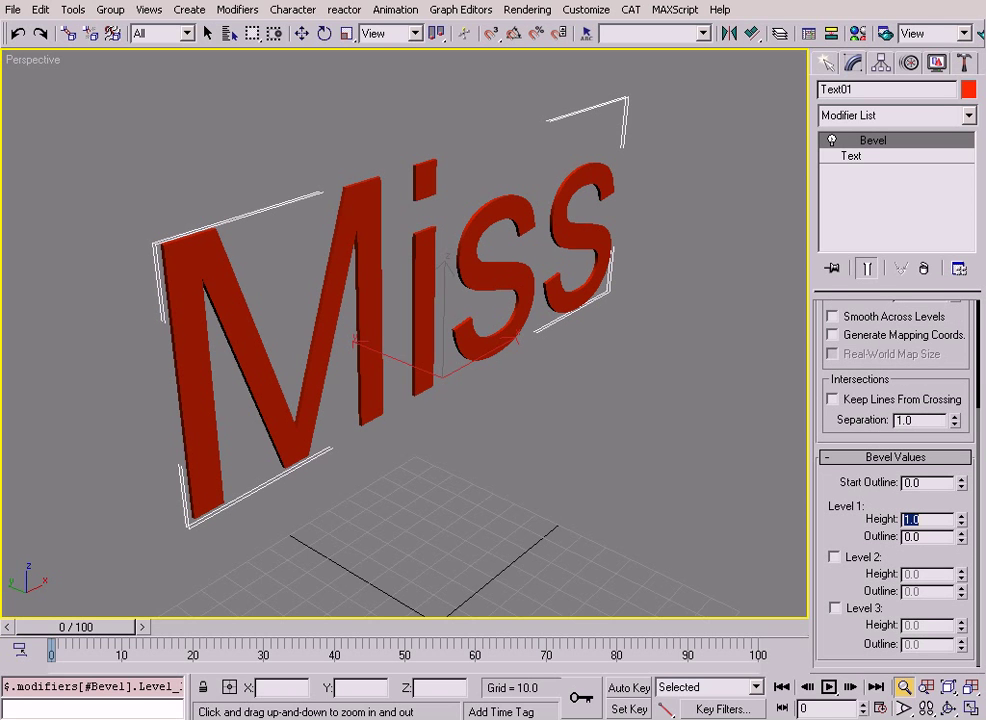
double_click(915, 537)
type("1")
key("Return")
Enable Level 2 of the Bevel and set its height to 6.0.
middle_click_drag(436, 310, 511, 337, "alt")
scroll(519, 268, "up", 3)
middle_click_drag(390, 332, 505, 312, "alt")
scroll(562, 224, "up", 5)
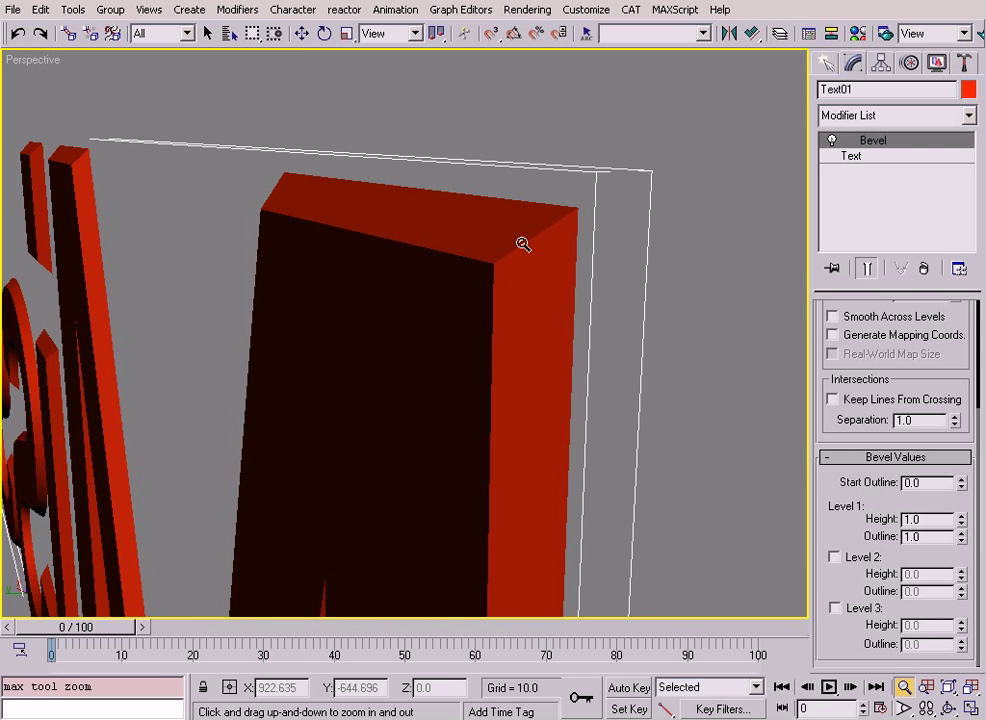
scroll(508, 268, "down", 5)
middle_click_drag(519, 264, 497, 266, "alt")
left_click(834, 557)
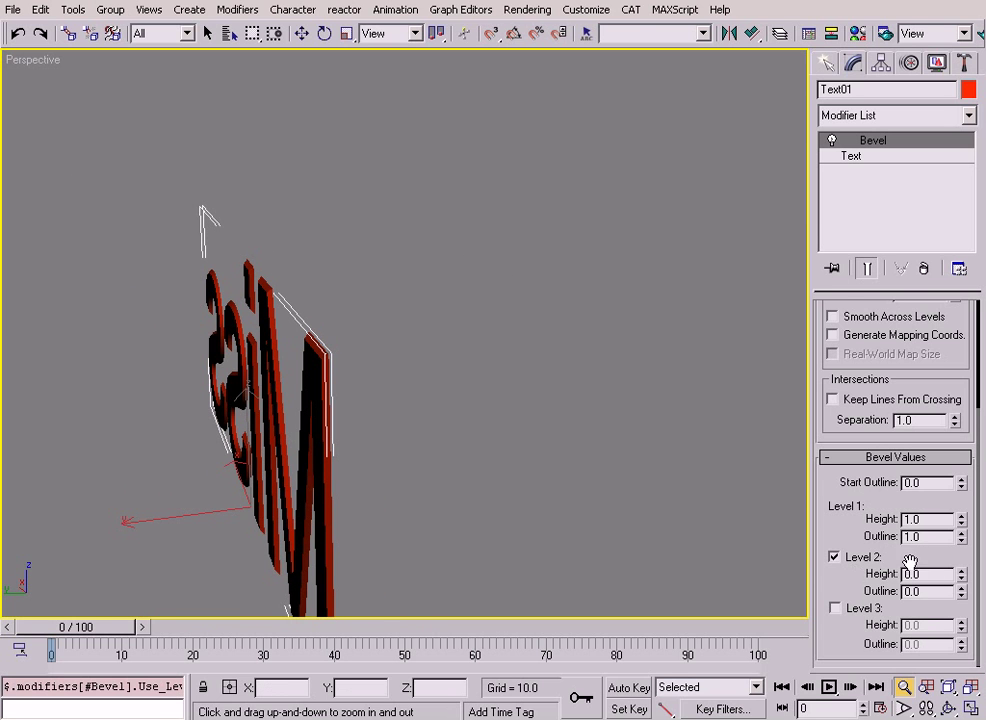
left_click_drag(923, 573, 889, 571)
type("10")
key("Return")
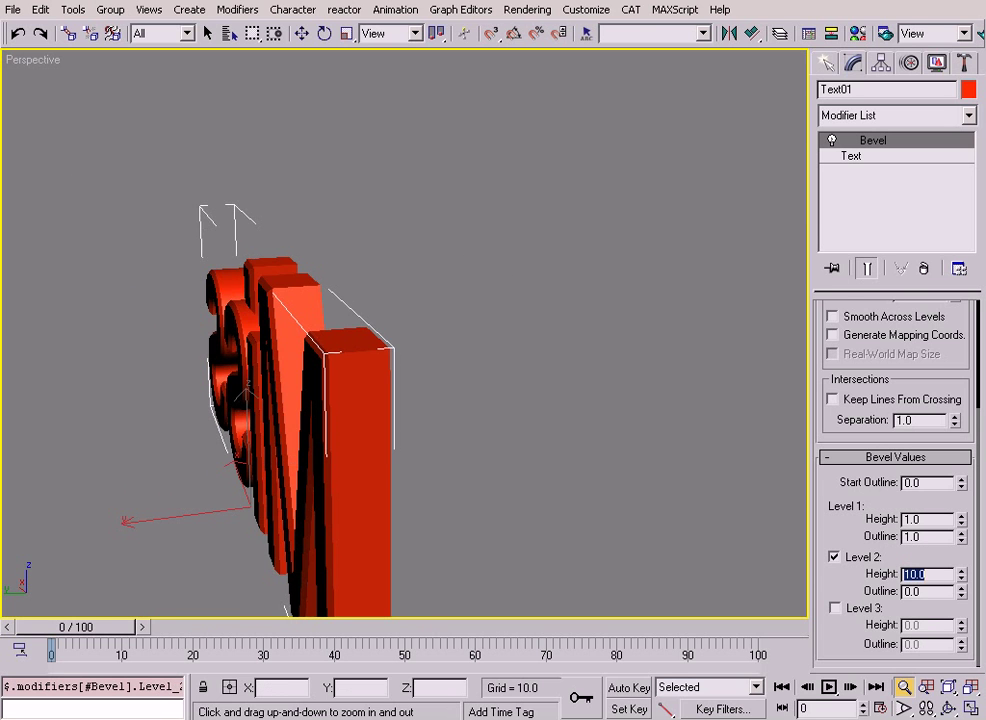
type("6")
key("Return")
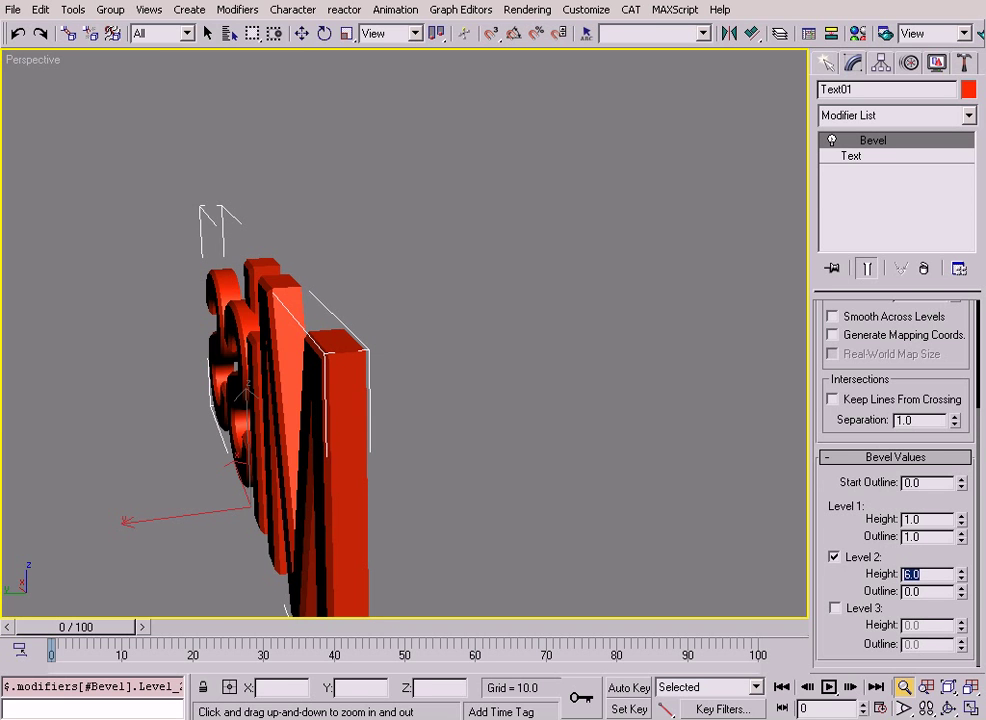
Enable Level 3 of the Bevel with a height of 1.0 and an outline of -1.0.
middle_click_drag(447, 449, 507, 432, "alt")
left_click(834, 608)
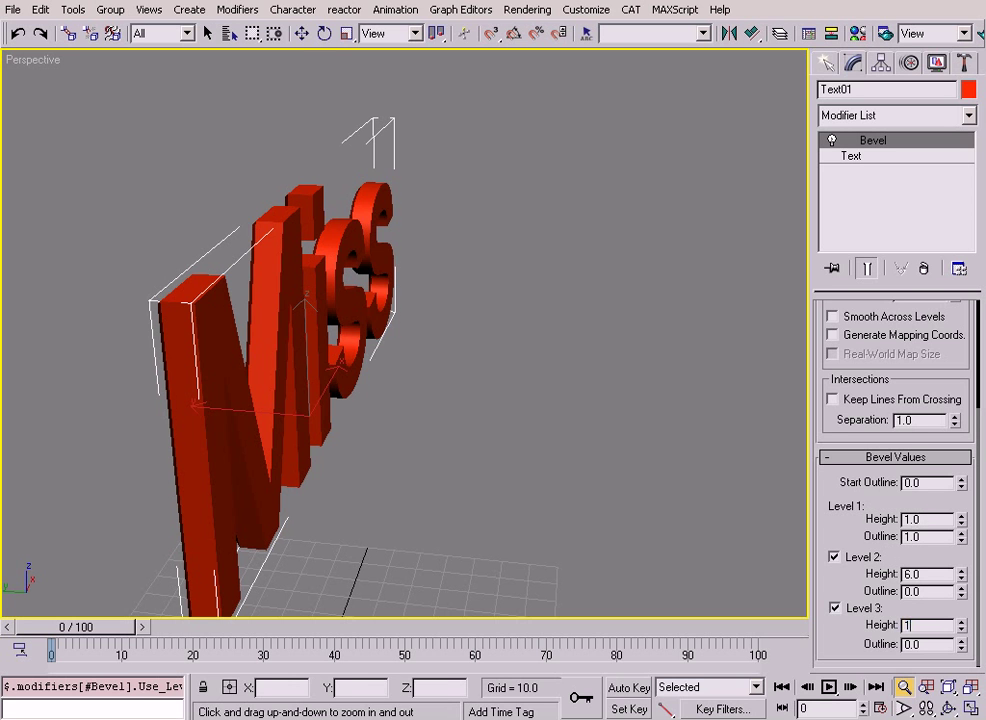
type("1")
key("Return")
middle_click_drag(341, 429, 315, 409, "alt")
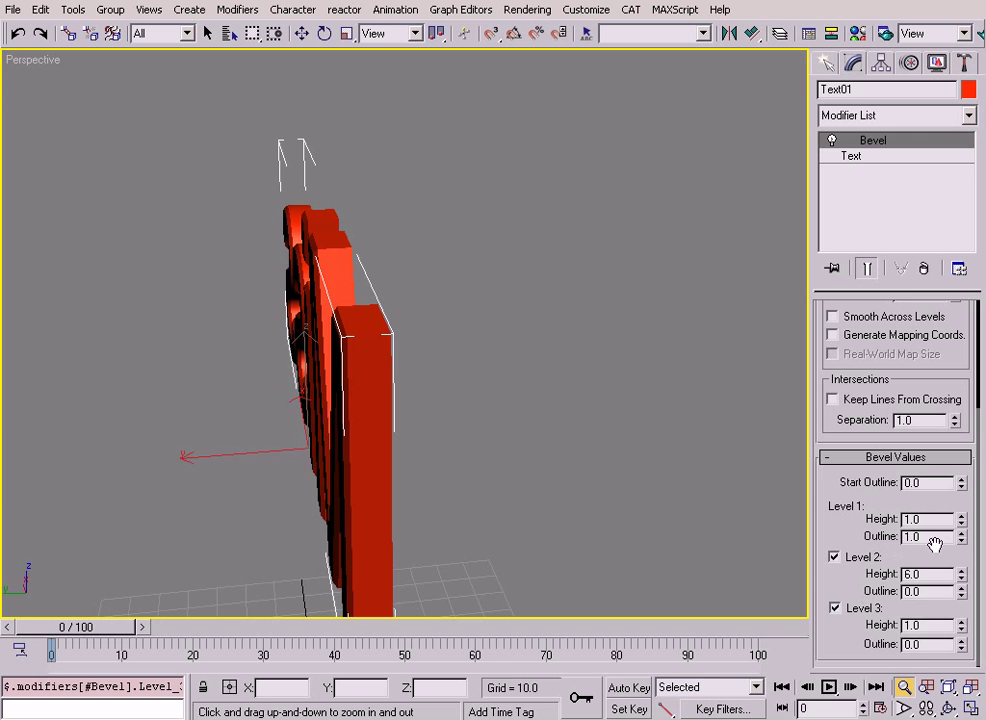
left_click_drag(920, 645, 889, 648)
type("-1")
key("Return")
Go to the base Text level below the Bevel and change the font to Arial Narrow.
middle_click_drag(490, 451, 348, 280)
left_click_drag(348, 280, 460, 333)
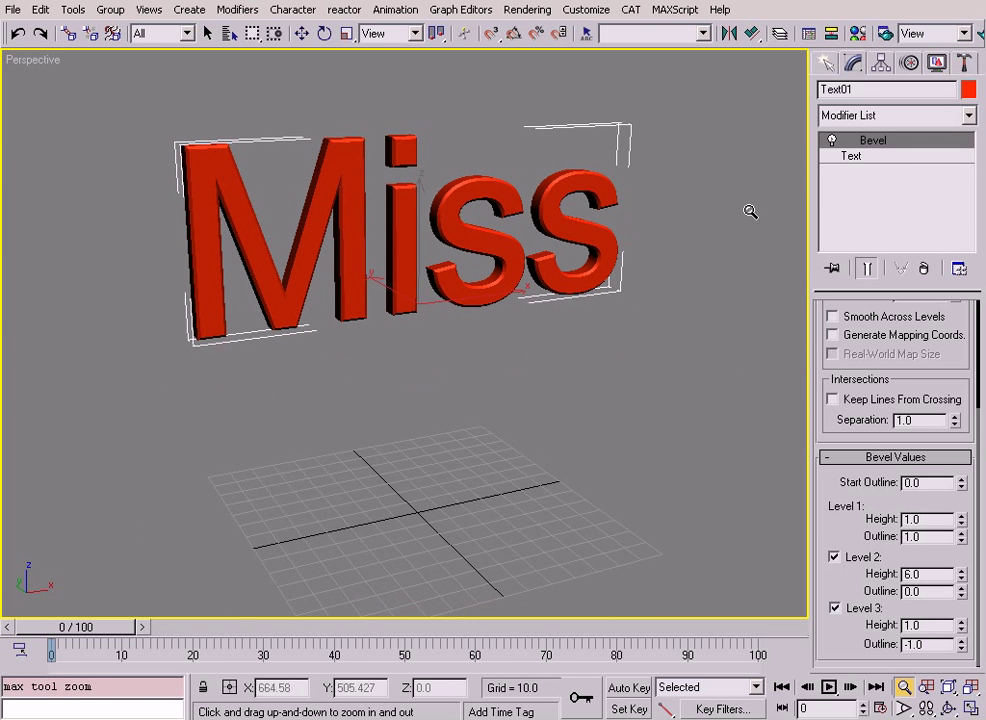
left_click(888, 157)
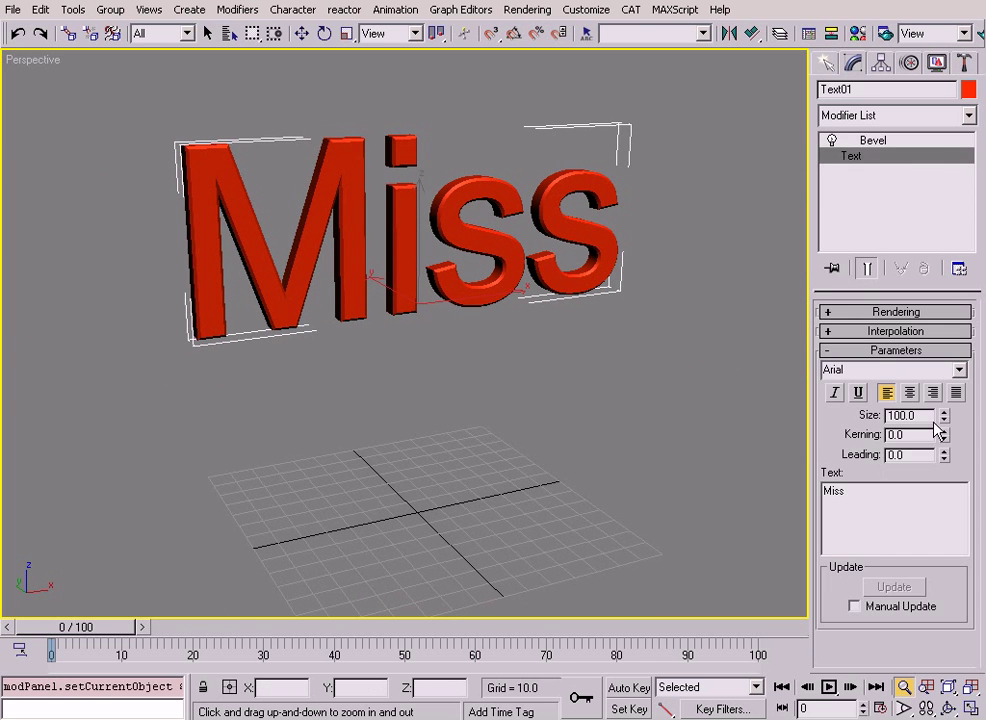
key("Down")
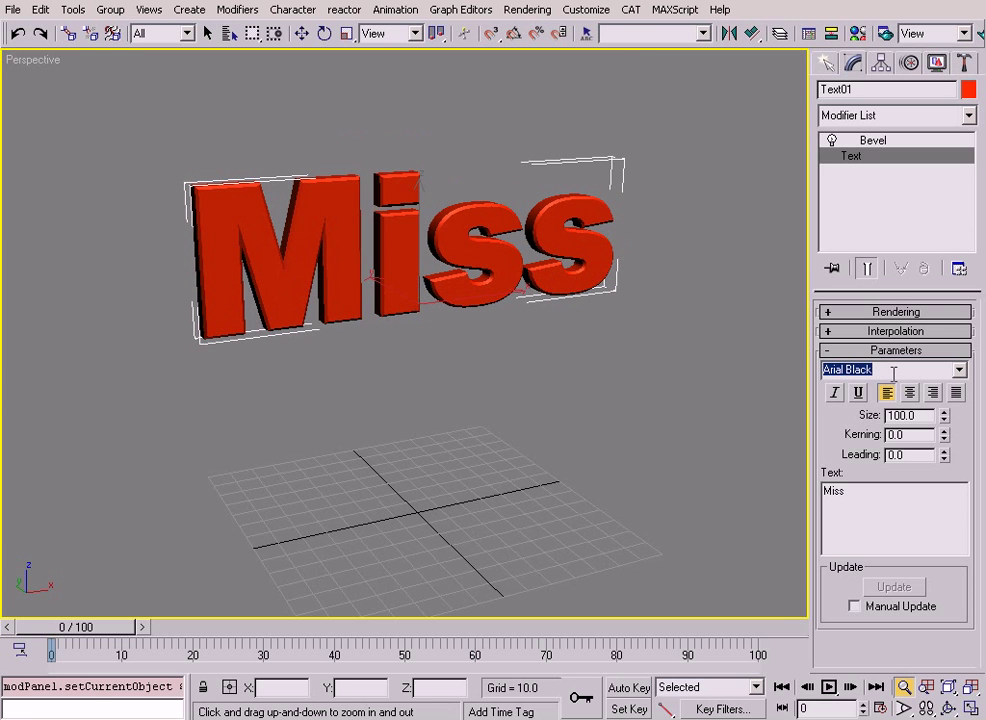
key("Down")
key("Down")
key("Down")
key("Down")
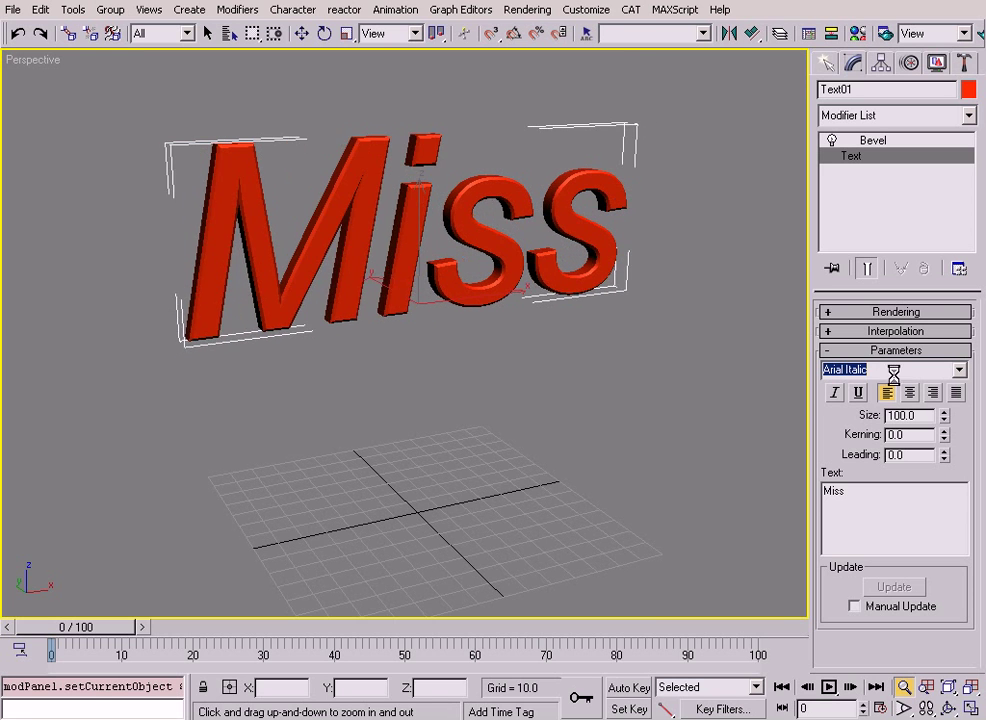
In the maximized Front view, clone the Miss text as one independent copy about 77 units straight below it.
middle_click_drag(622, 474, 480, 427, "alt")
key("alt+w")
right_click(530, 244)
key("alt+w")
right_click(432, 386)
left_click(448, 406)
scroll(440, 340, "up", 2)
mouse_move(440, 340)
middle_mouse_down()
mouse_move(413, 391)
mouse_move(426, 358)
middle_mouse_up()
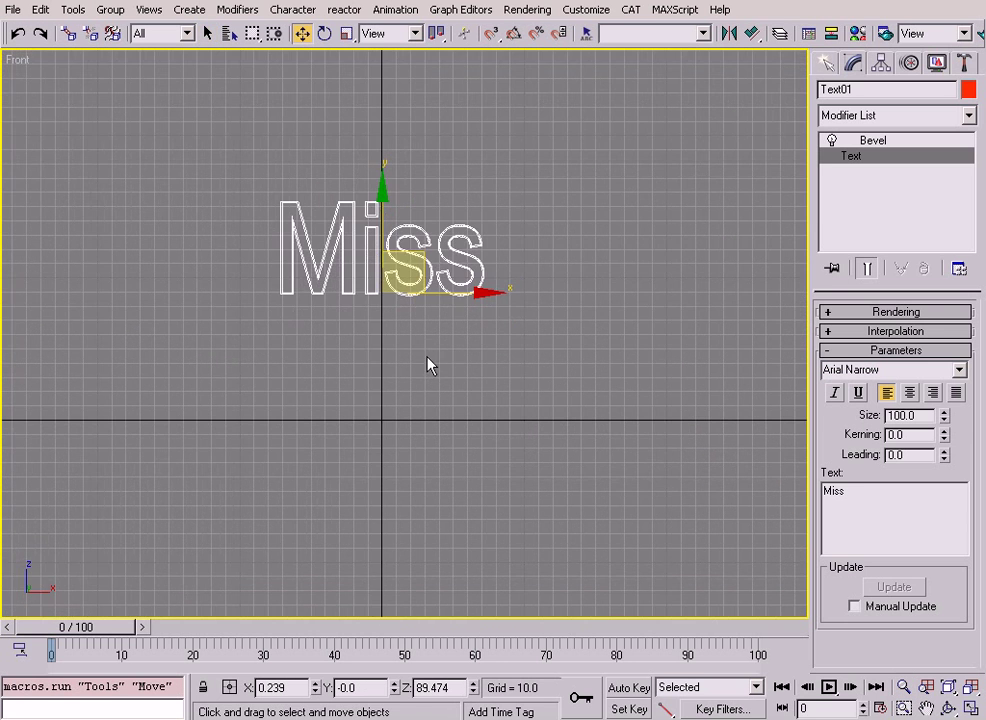
left_click_drag(428, 262, 428, 372, "shift")
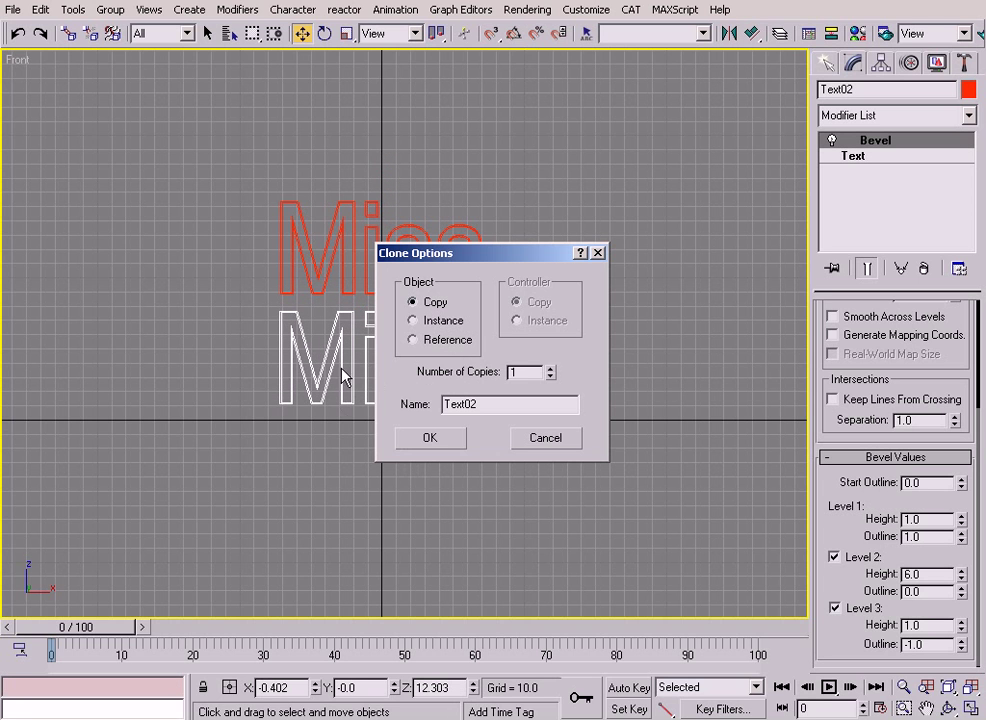
left_click(428, 440)
Replace the wording of the lower text copy with "AUST" at its base Text level.
middle_click_drag(442, 390, 410, 410)
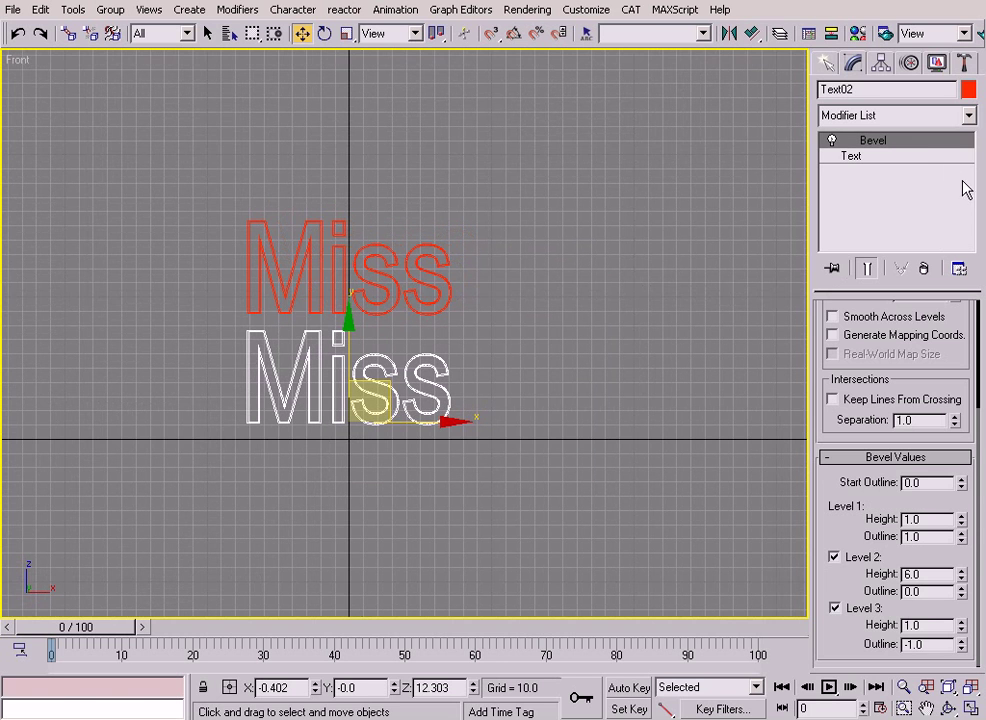
left_click(852, 157)
type("AUST")
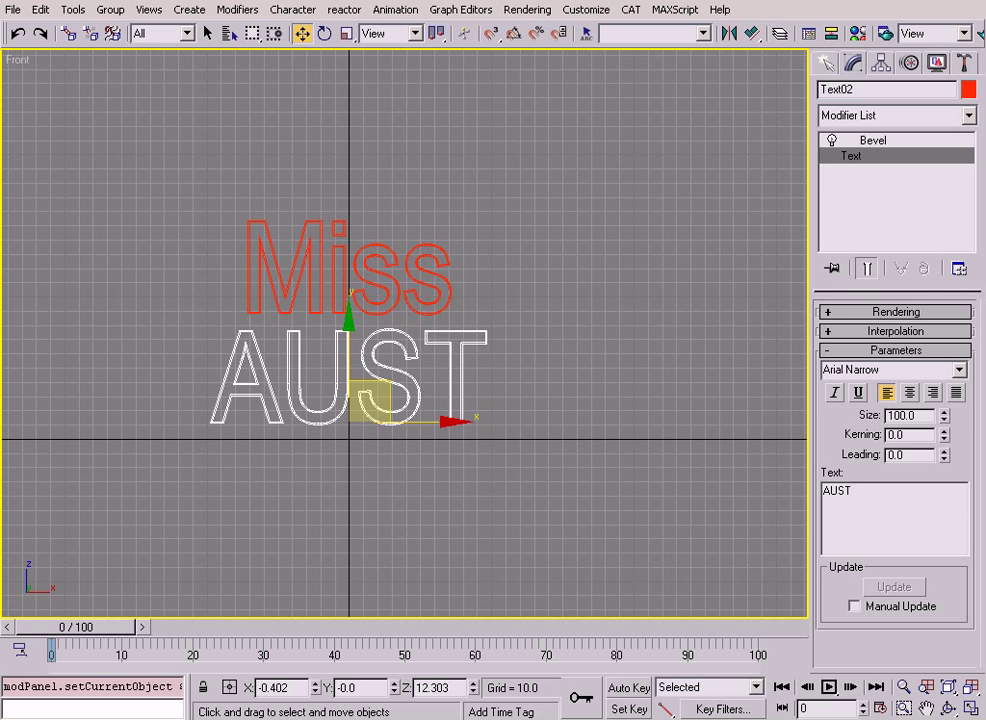
Enlarge the AUST text to size 157 and reposition it just below Miss, at about X 50.
middle_click_drag(426, 252, 429, 289)
left_click_drag(945, 413, 949, 355)
left_click_drag(389, 418, 461, 464)
Clone the AUST text as one independent copy straight below it, at about Z -130.
middle_click_drag(461, 464, 460, 319)
left_click_drag(422, 288, 422, 446, "shift")
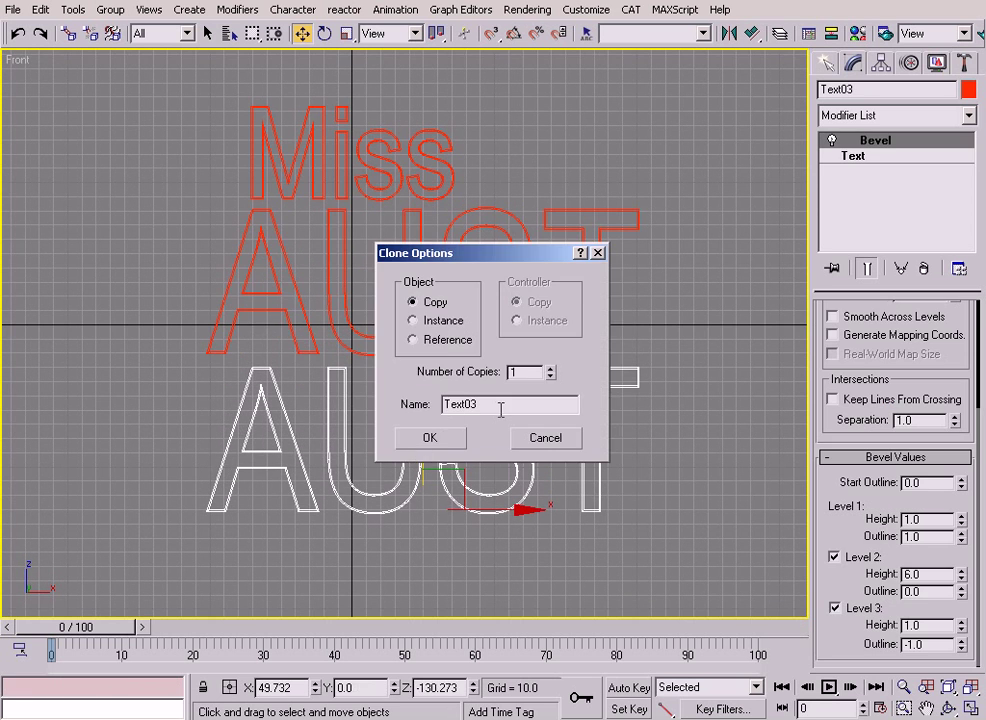
left_click(443, 444)
Change the new bottom copy's text to "PAGEANT" and move it to about X 113, Z -142.
left_click(866, 157)
left_click_drag(885, 520, 808, 494)
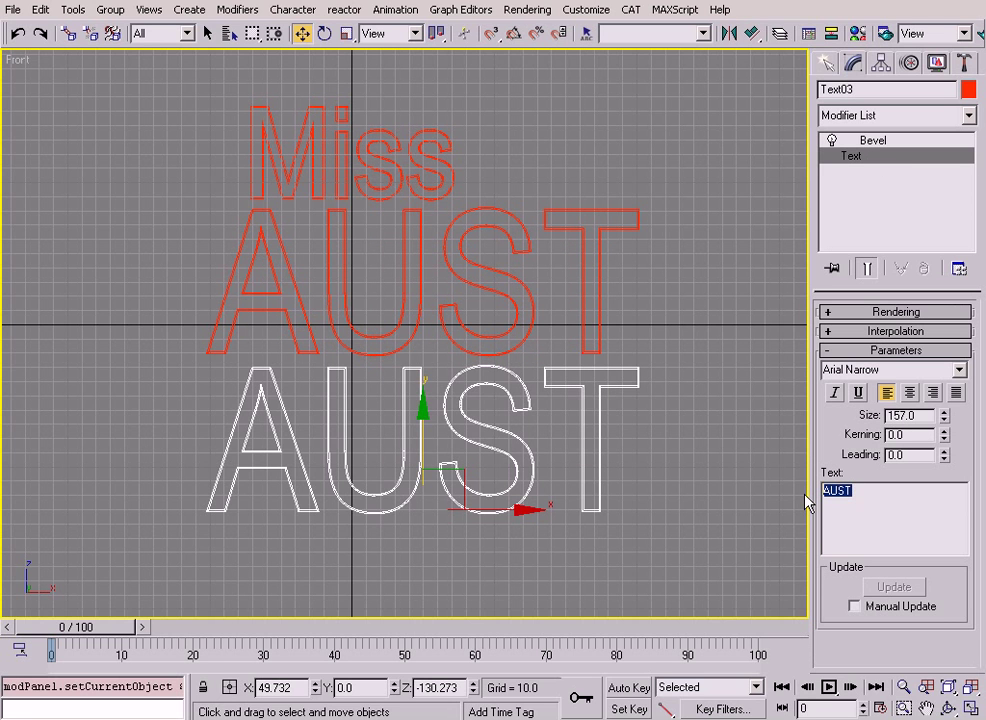
type("PAGENT")
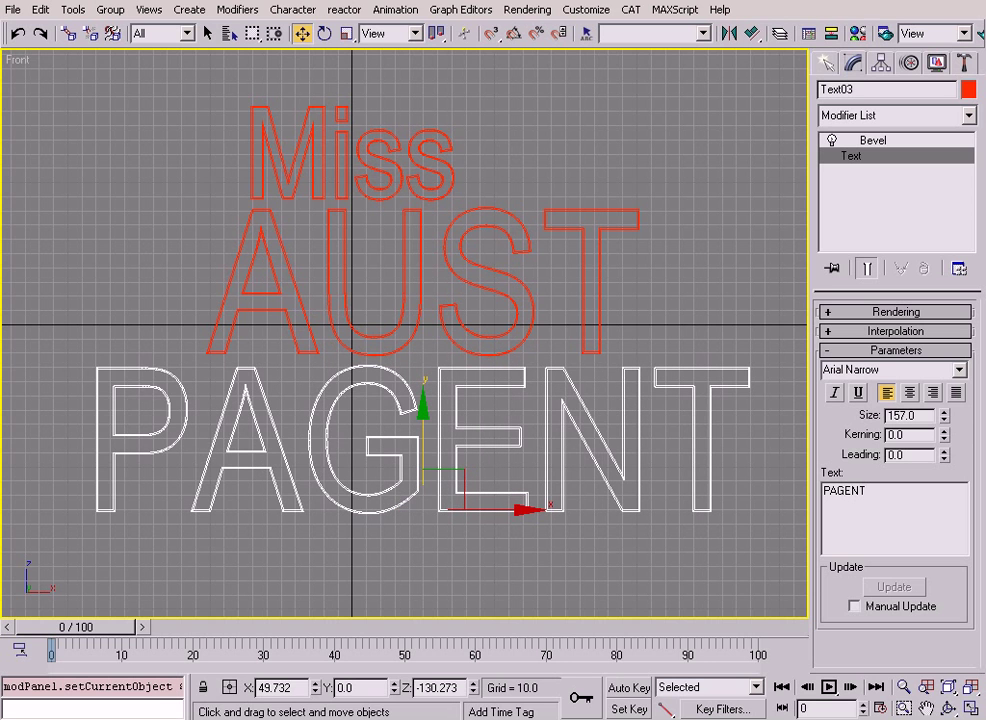
type("A")
key("BackSpace")
key("Right")
type("A")
scroll(352, 304, "down", 5)
left_click_drag(404, 410, 447, 418)
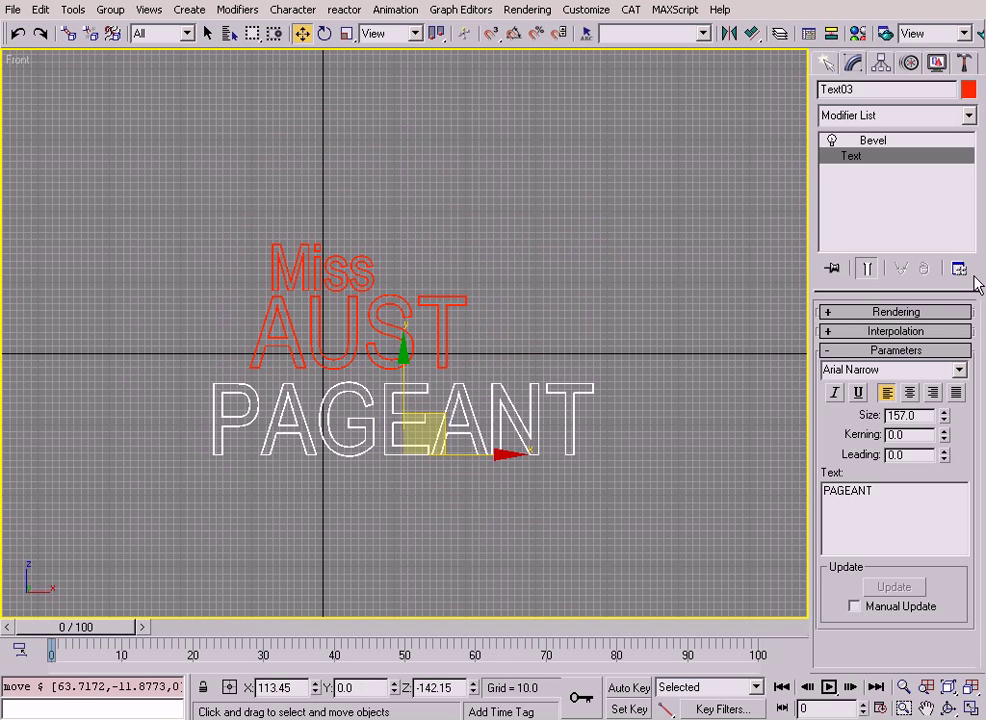
Change the font of the PAGEANT text to Arial Unicode MS.
left_click(879, 370)
key("Down")
key("Down")
key("Down")
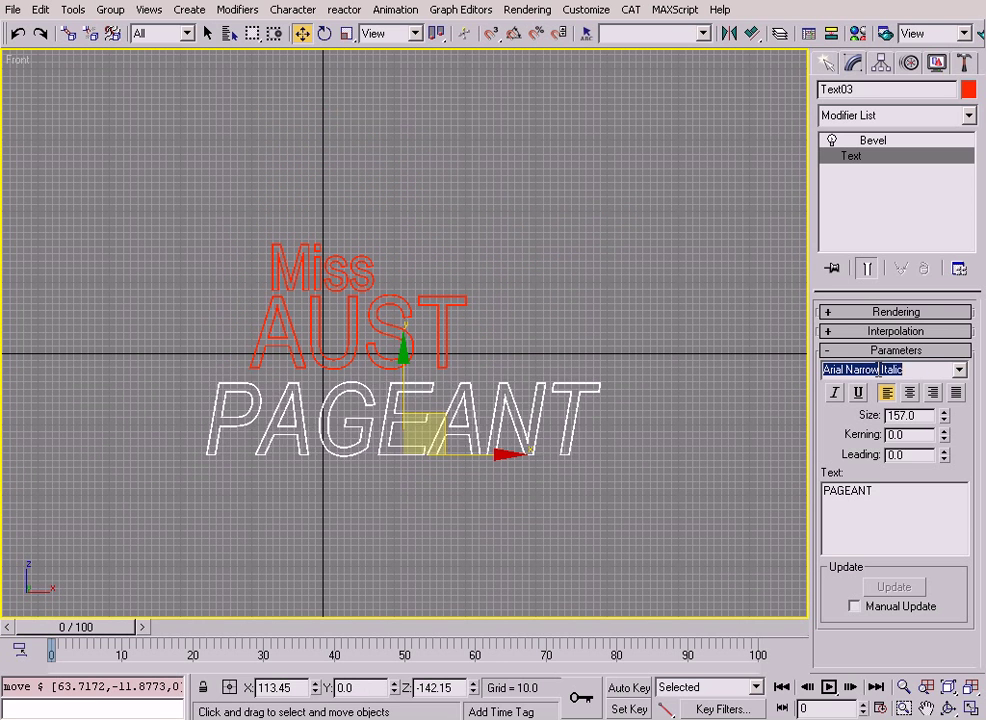
key("Down")
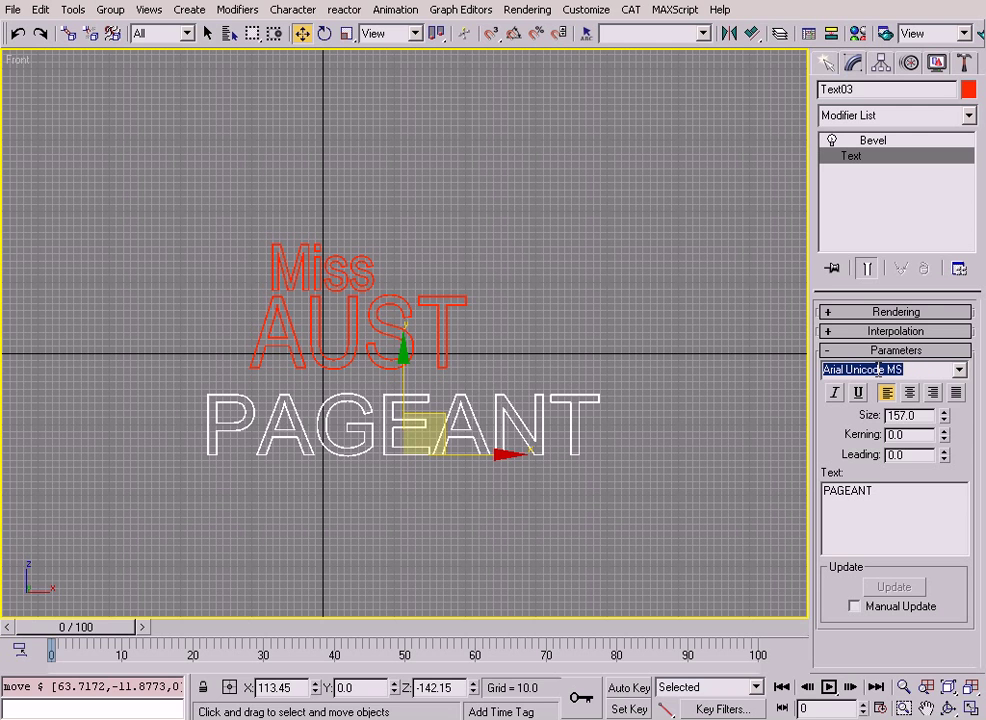
Reduce the PAGEANT text to size 81.514 and move it under AUST, to about X 59, Z -88.
left_click_drag(945, 421, 899, 453)
left_click_drag(442, 412, 403, 373)
left_click_drag(944, 418, 944, 432)
Display the Front view shaded and move PAGEANT closer beneath AUST, to about X 46, Z -77.
scroll(438, 359, "up", 3)
middle_click_drag(438, 359, 480, 394)
key("F3")
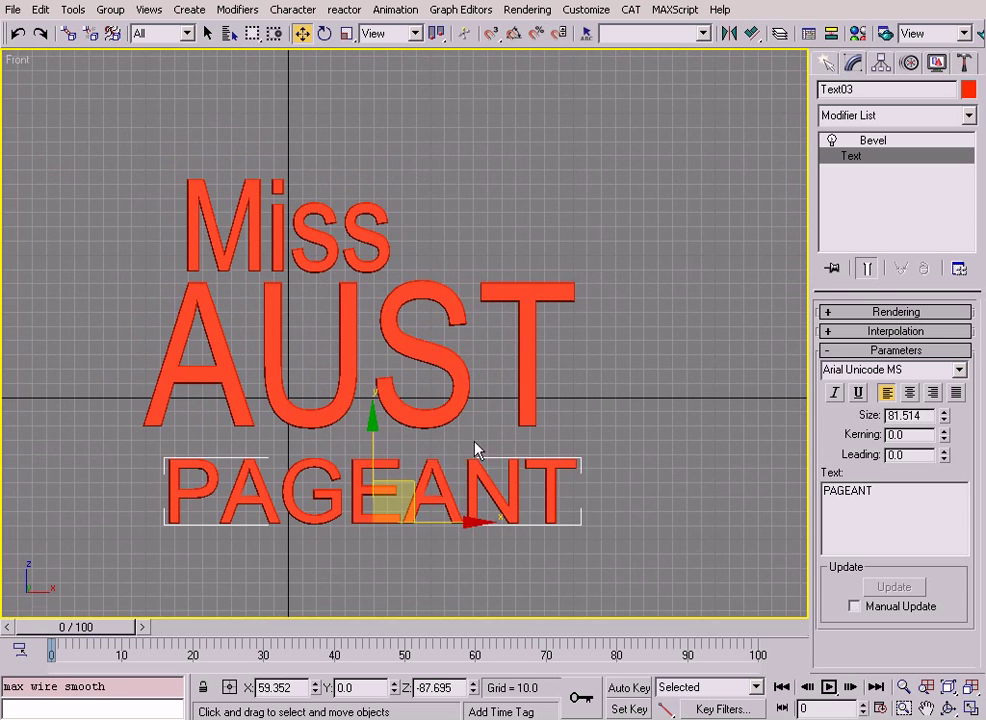
middle_click_drag(454, 457, 480, 420)
left_click_drag(434, 447, 414, 432)
middle_click_drag(432, 353, 430, 378)
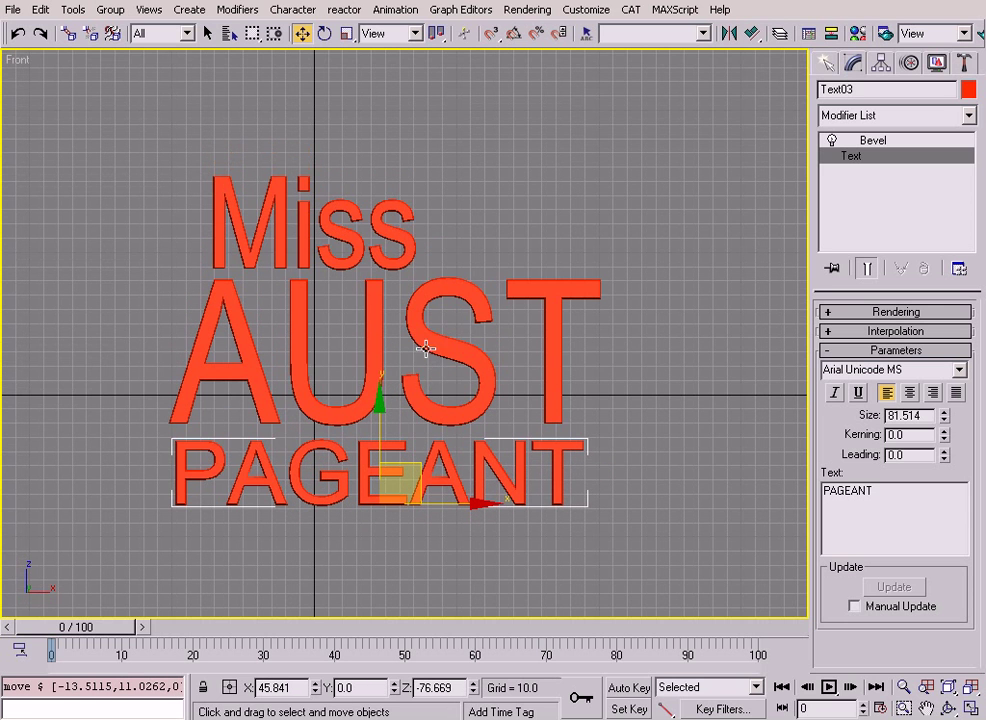
Copy the PAGEANT text up beside Miss, to about X 174, Z 103, and change the copy's text to 2007.
middle_click_drag(604, 285, 586, 317)
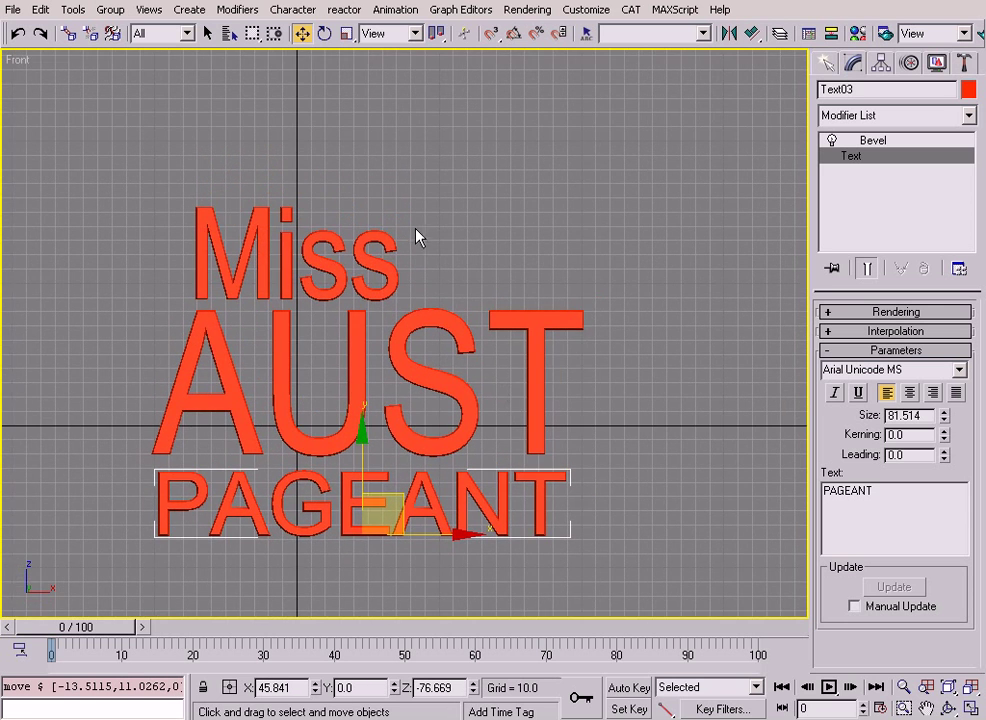
mouse_move(400, 514)
left_mouse_down("shift")
mouse_move(431, 444)
mouse_move(582, 250)
mouse_move(580, 258)
left_mouse_up("shift")
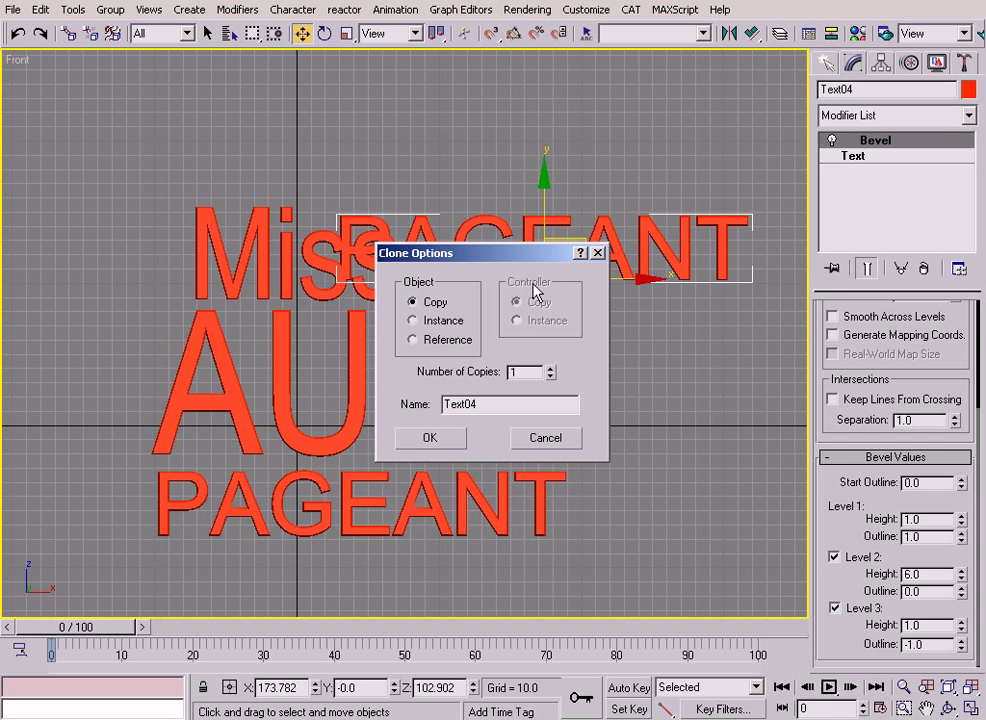
left_click(430, 437)
left_click(860, 156)
double_click(870, 495)
type("2007")
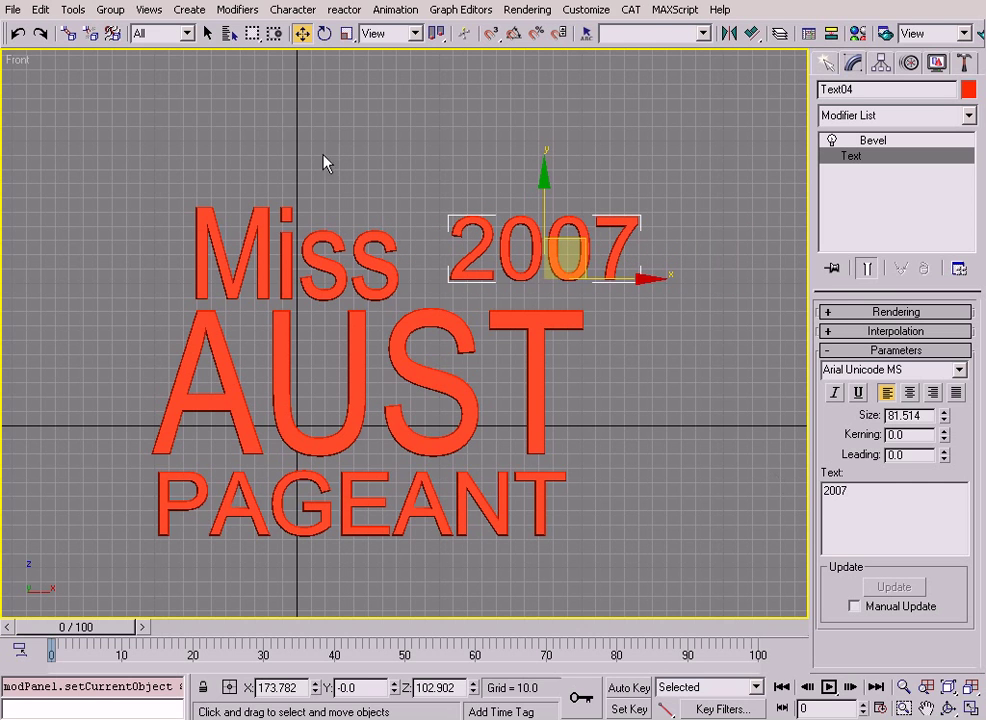
Change the font of the 2007 text to Baskerville Old Face.
left_click(900, 370)
key("Down")
key("Down")
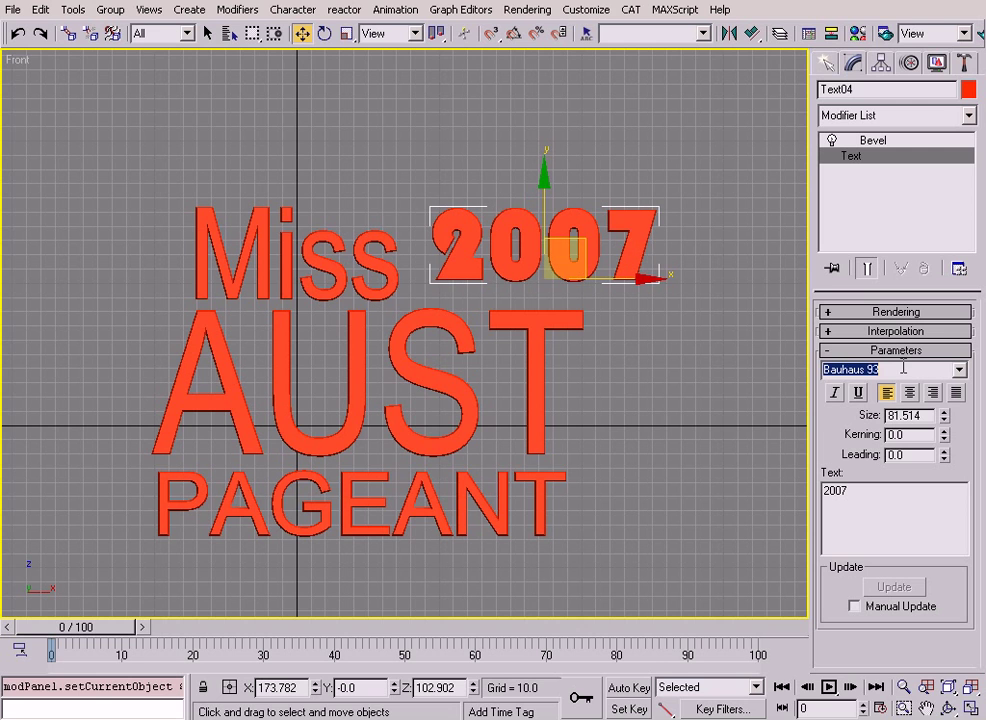
key("Up")
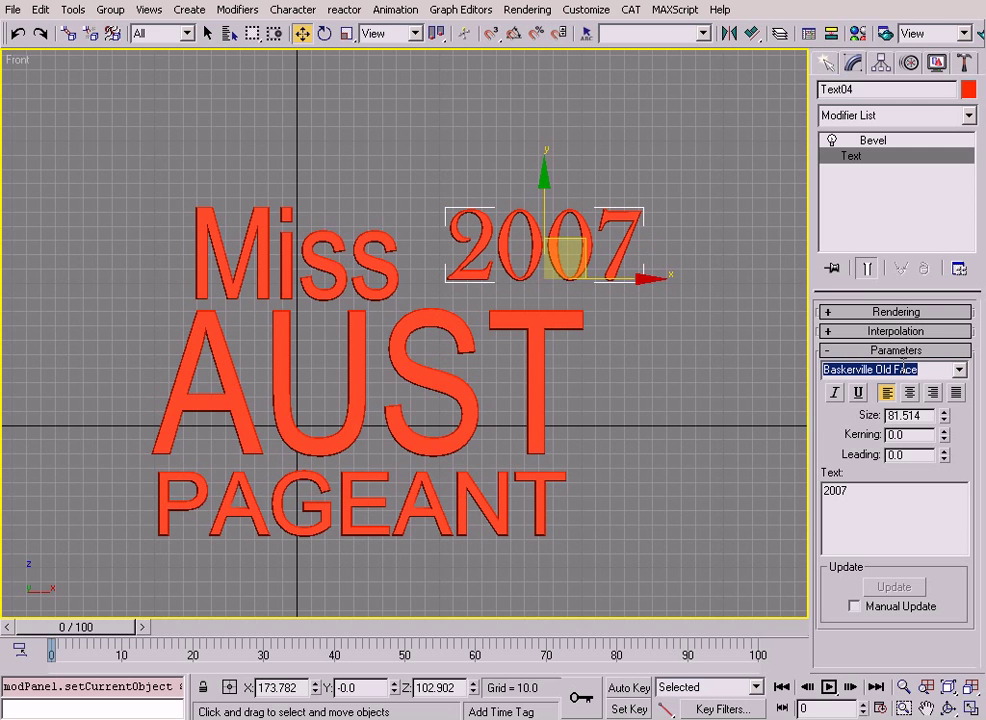
Move 2007 closer to Miss, to about X 148, Z 91, and frame it in the Perspective view.
left_click_drag(579, 236, 527, 259)
key("alt+w")
right_click(563, 359)
key("alt+w")
key("z")
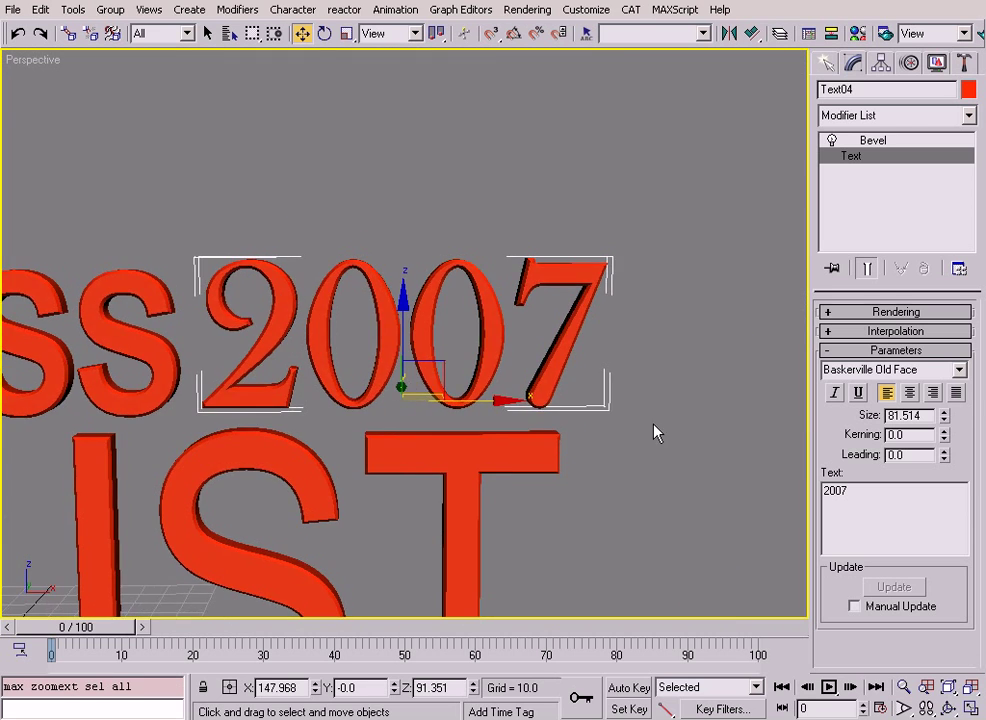
Deselect the text, frame the whole title at an angle and save the scene in the Students folder as MissAUST.
left_click(655, 432)
key("z")
middle_click_drag(502, 390, 459, 305, "alt")
scroll(495, 352, "down", 2)
key("alt+z")
key("ctrl+s")
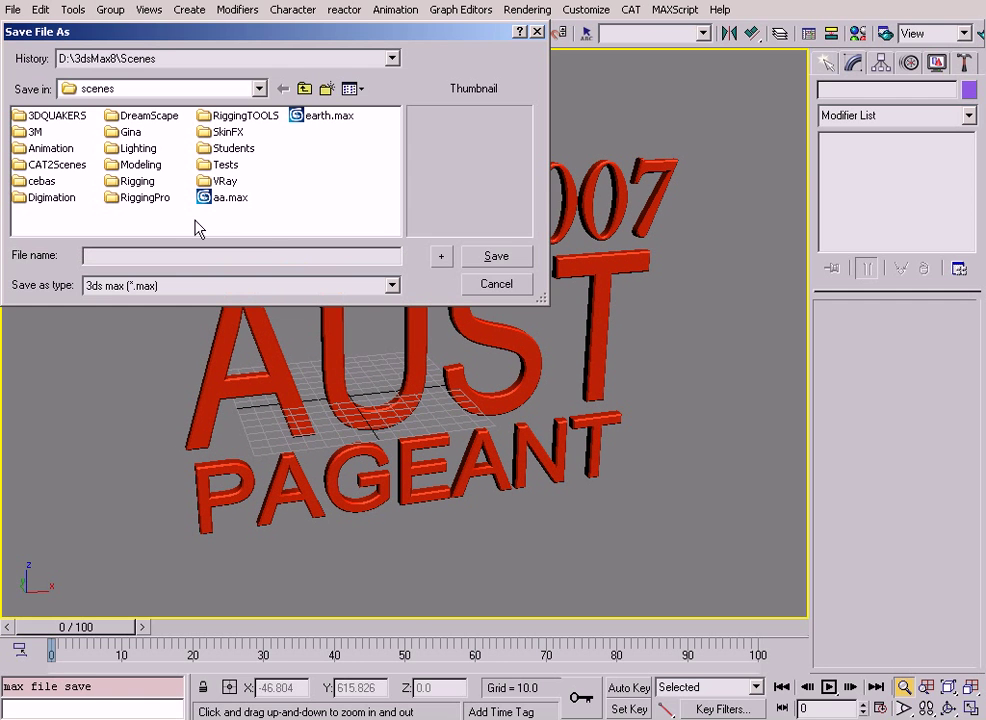
double_click(234, 149)
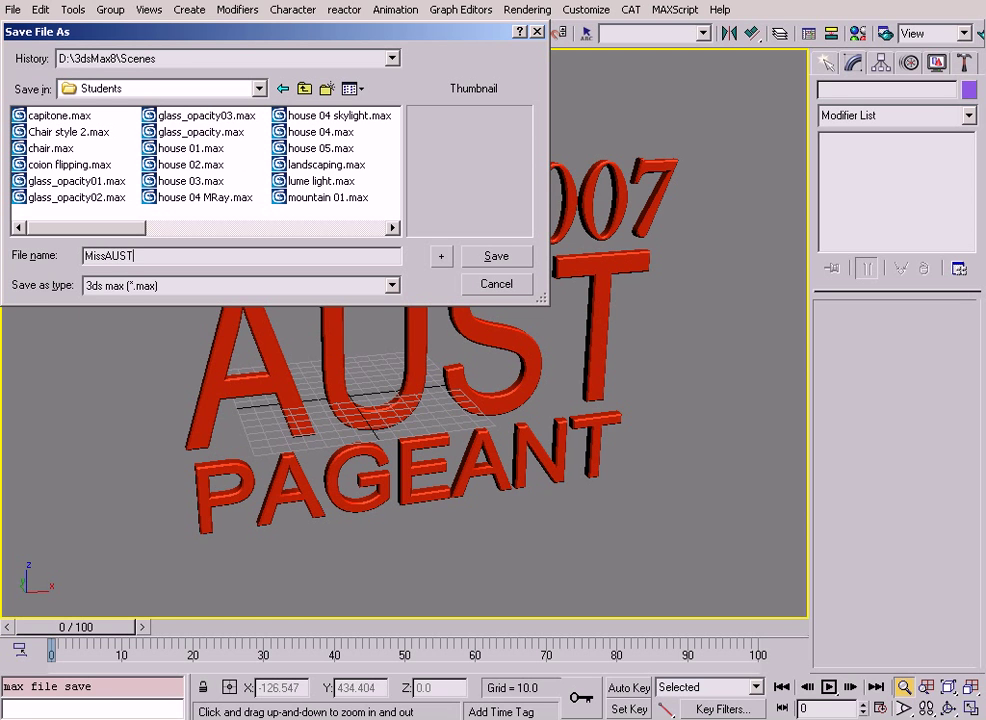
key("Return")
left_click_drag(256, 261, 321, 337)
middle_click_drag(321, 337, 290, 285)
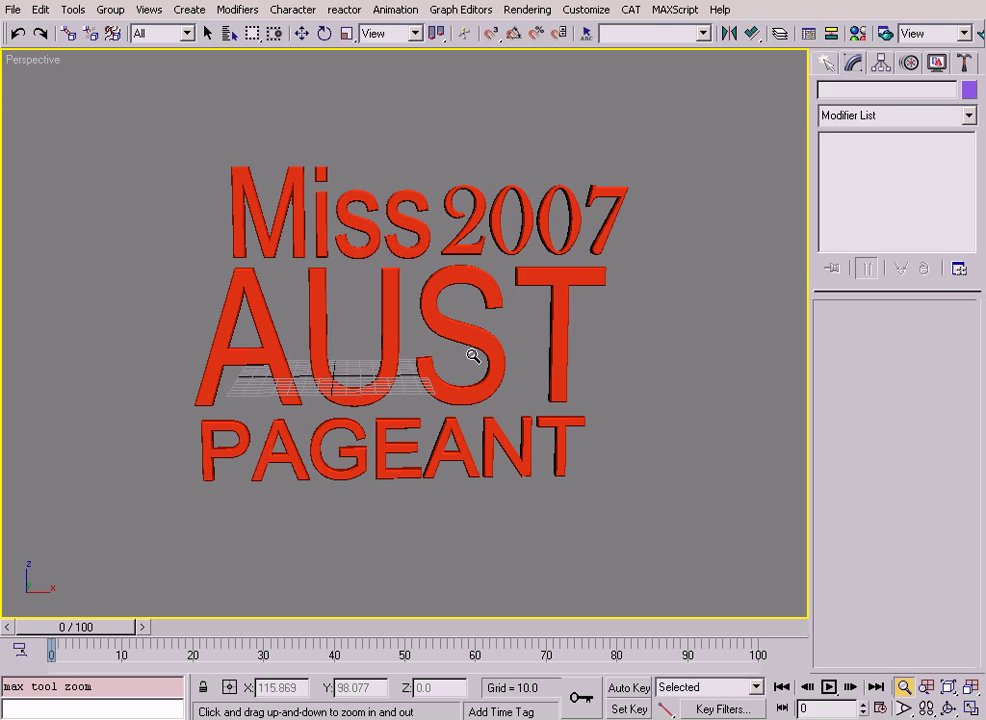
left_click_drag(343, 347, 409, 363)
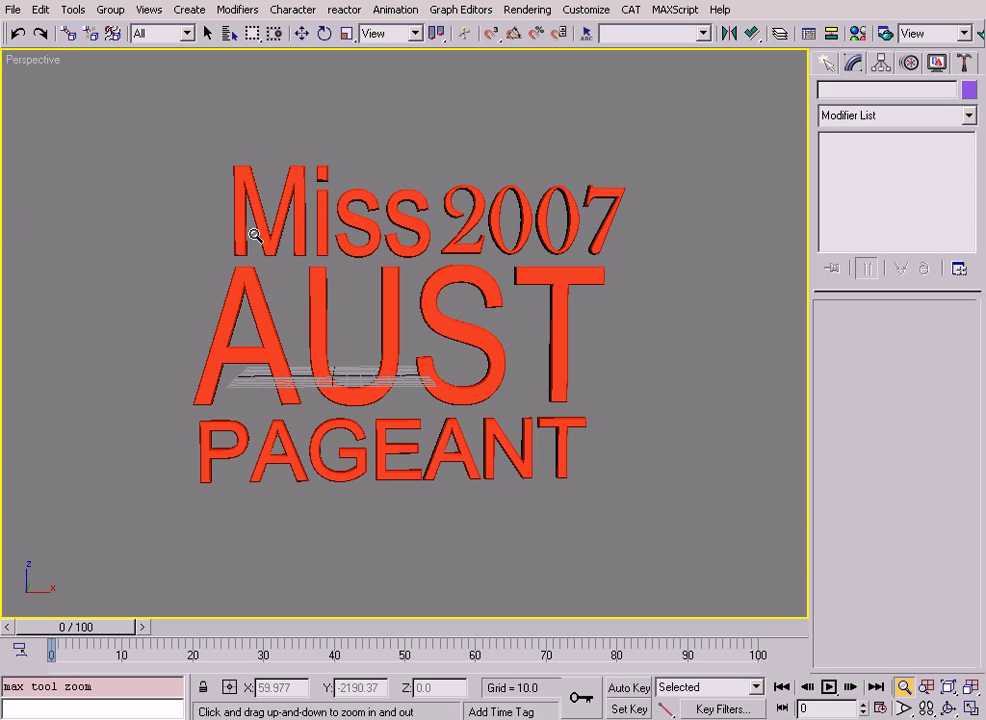
mouse_move(419, 383)
left_mouse_down()
mouse_move(429, 374)
mouse_move(420, 364)
mouse_move(424, 375)
left_mouse_up()
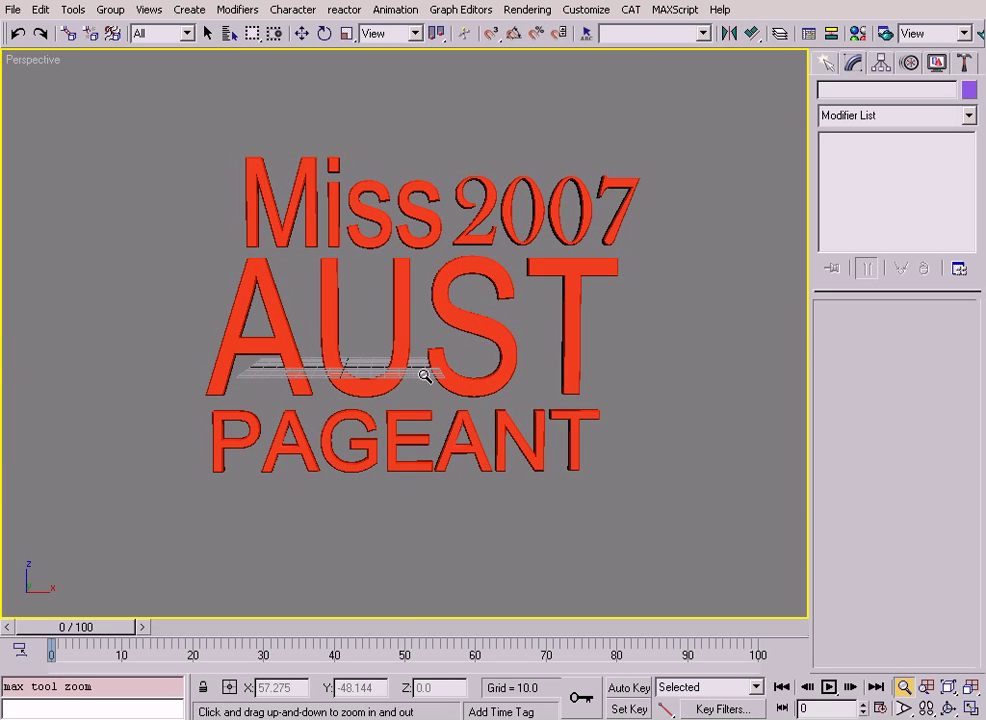
Create a grid-snapped target camera in the Left view at Y -420, Z 30, aimed toward the text with its target at Y -70.
key("alt+w")
right_click(244, 495)
middle_click_drag(244, 495, 145, 510)
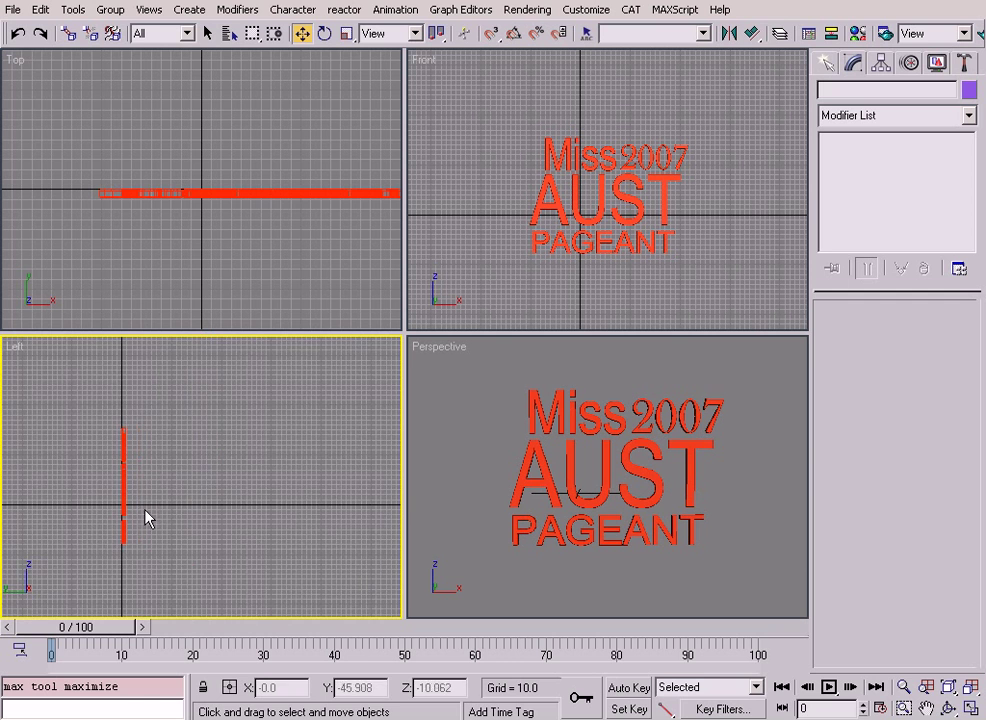
middle_click_drag(255, 483, 253, 462)
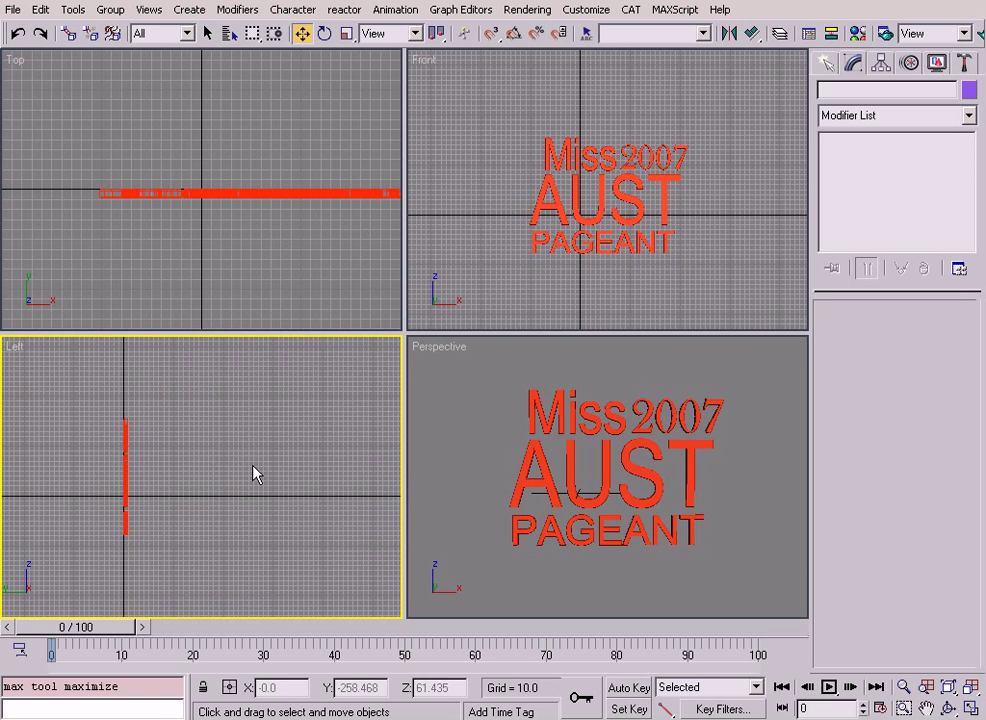
key("alt+w")
left_click(825, 63)
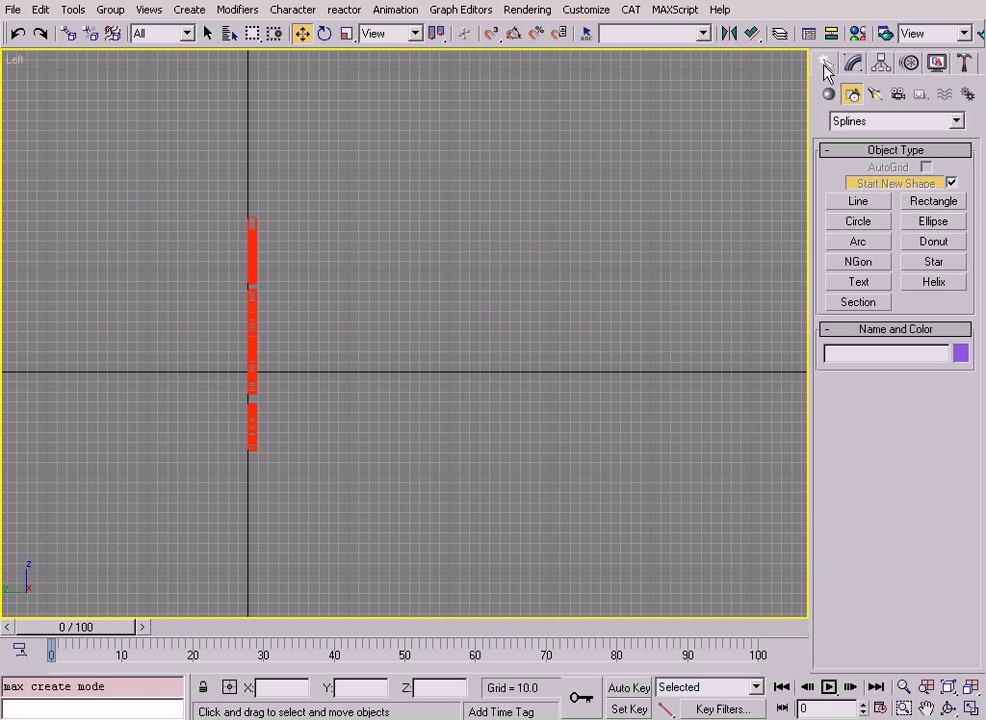
left_click(898, 94)
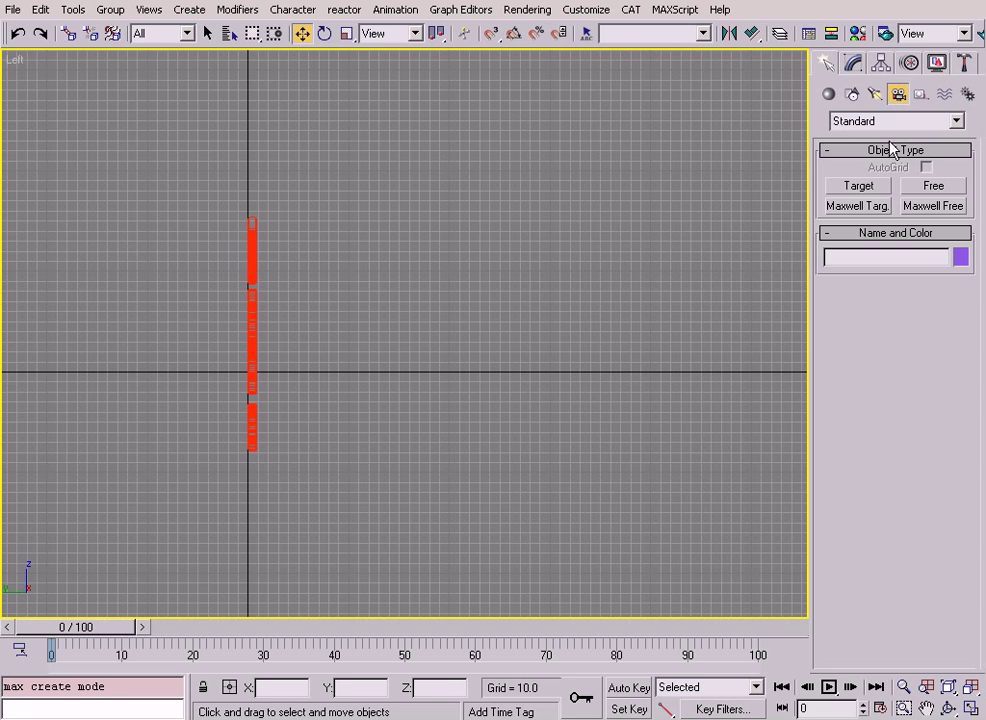
left_click(862, 187)
key("s")
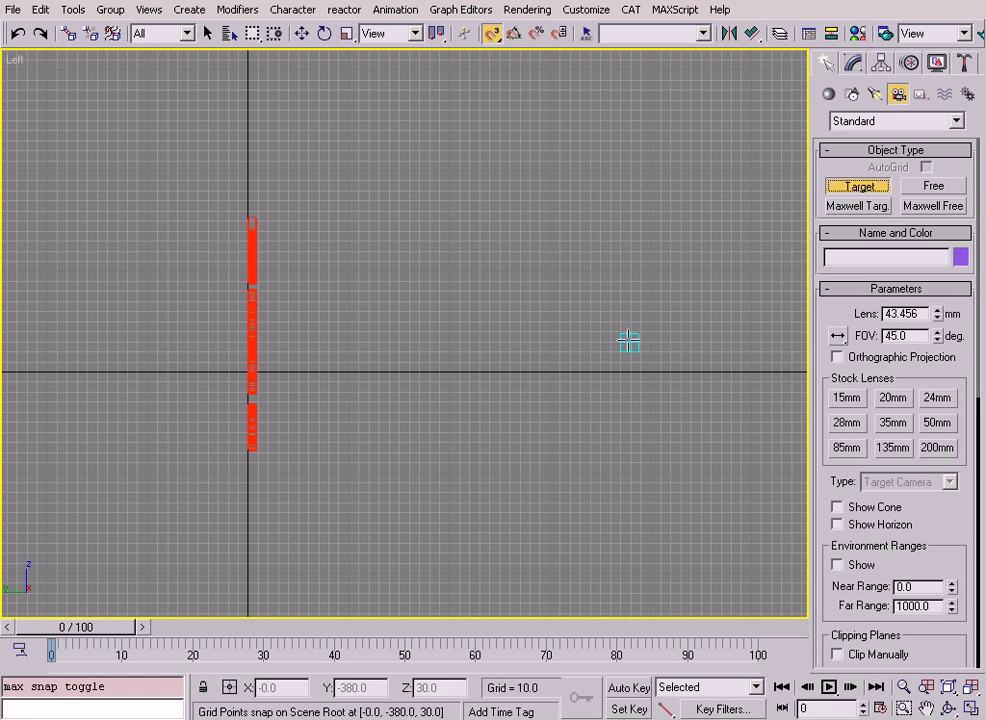
left_click_drag(669, 342, 317, 348)
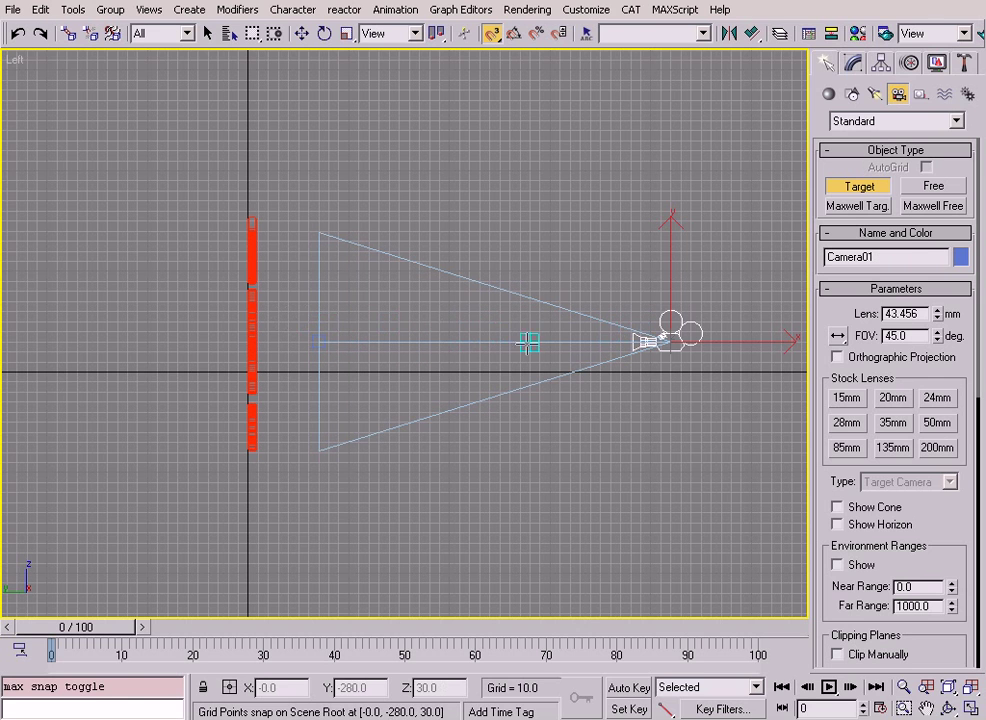
key("w")
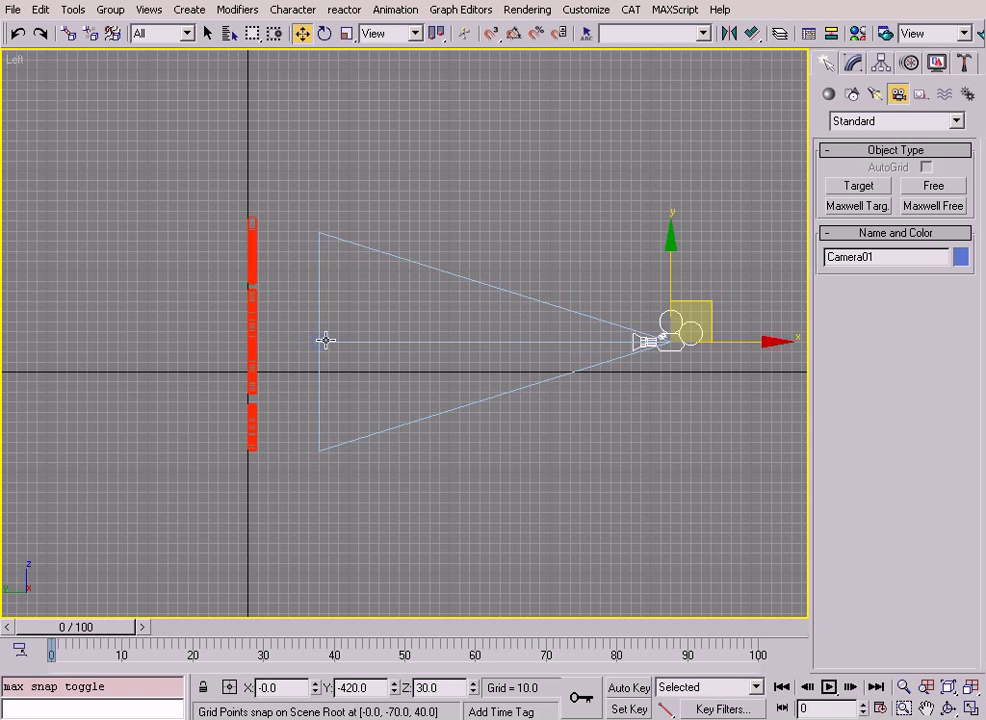
middle_click_drag(347, 349, 339, 310)
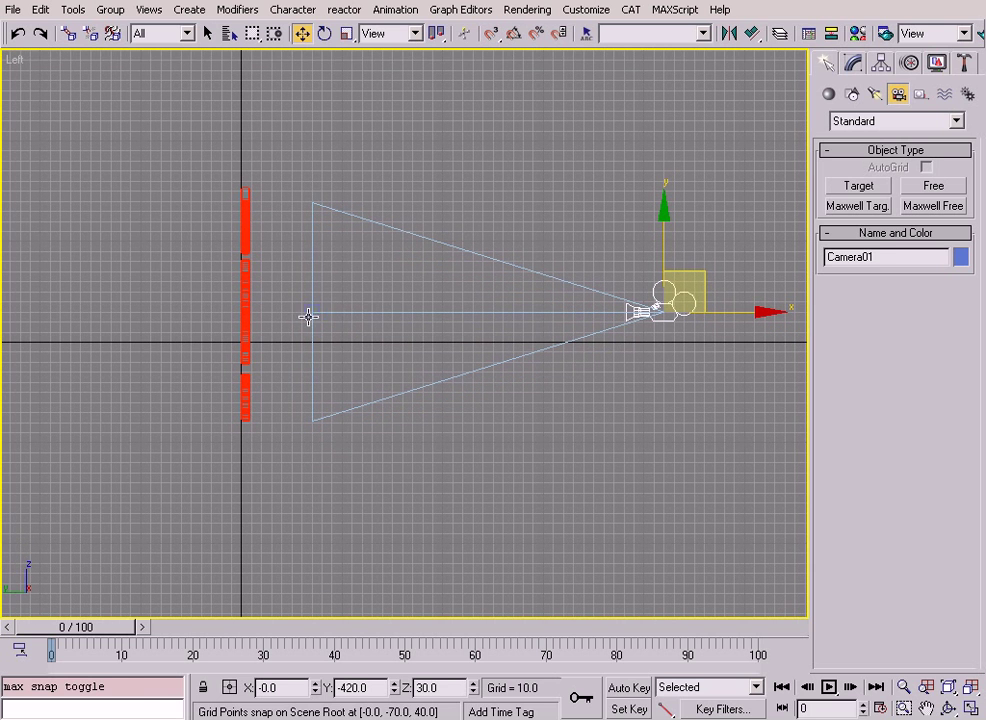
left_click(307, 318)
left_click_drag(309, 311, 322, 284)
key("ctrl+z")
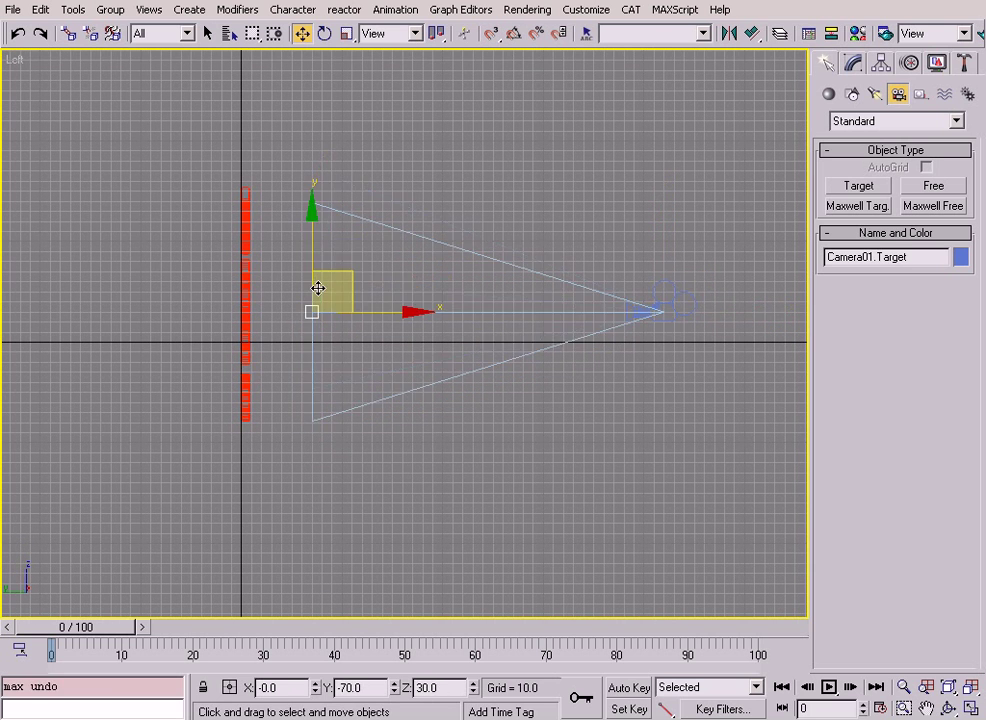
Check the camera from the Top view and switch the Perspective view to look through Camera01.
key("alt+w")
right_click(253, 216)
key("alt+w")
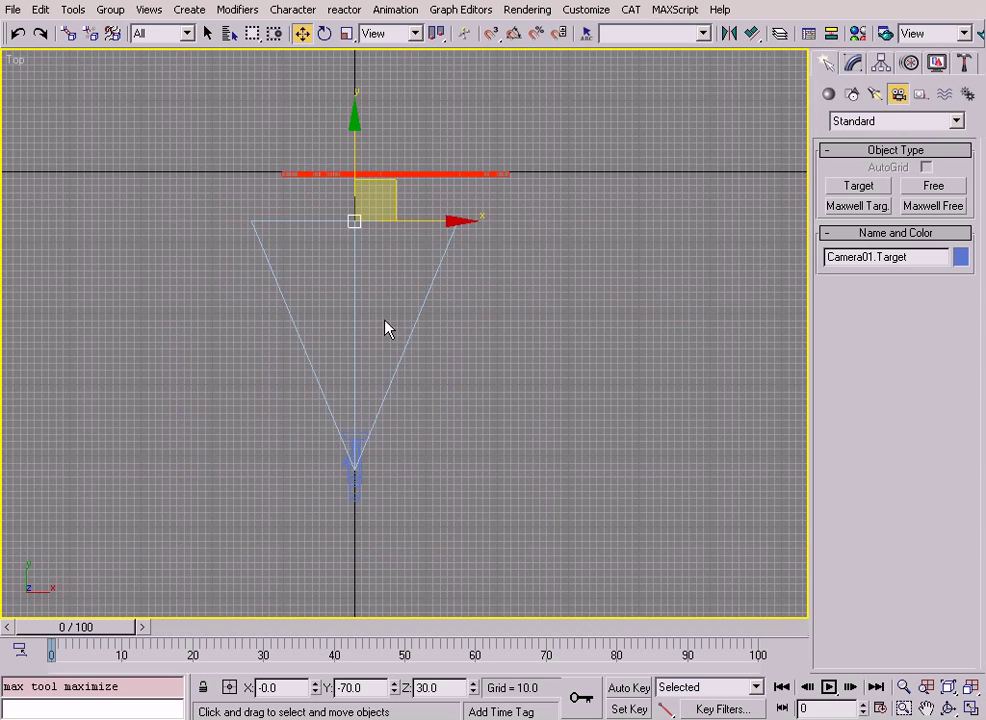
scroll(385, 340, "down", 2)
key("alt+w")
mouse_move(539, 412)
middle_mouse_down("alt")
mouse_move(528, 396)
mouse_move(550, 430)
mouse_move(565, 423)
mouse_move(553, 425)
middle_mouse_up("alt")
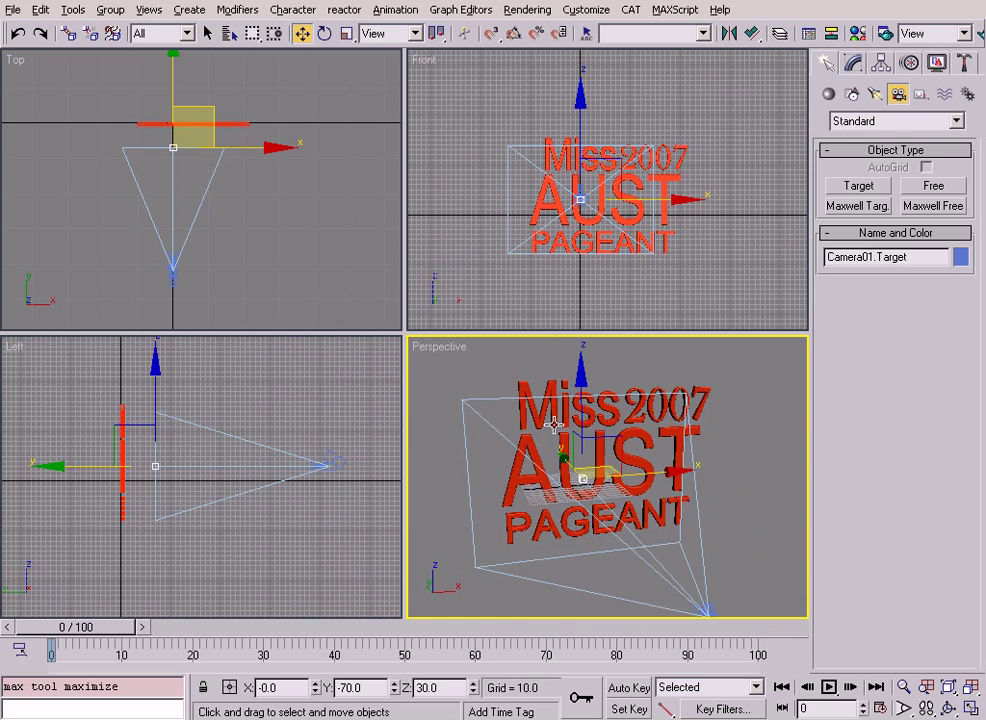
key("c")
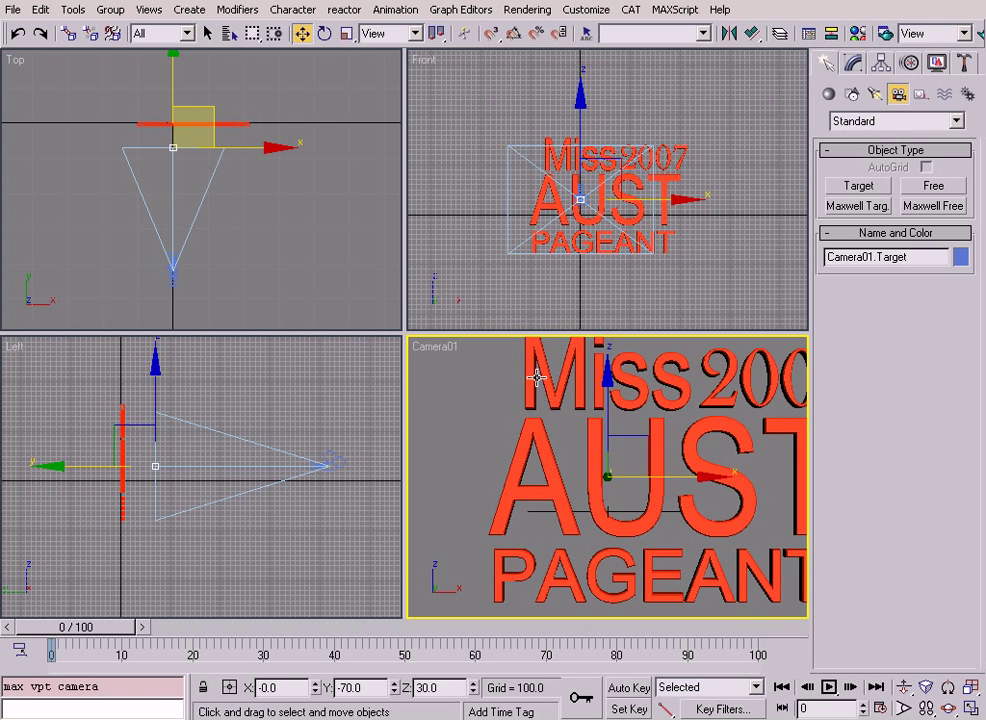
Move the camera together with its target back from the text in the Top view so the whole title fits the camera view.
left_click(251, 227)
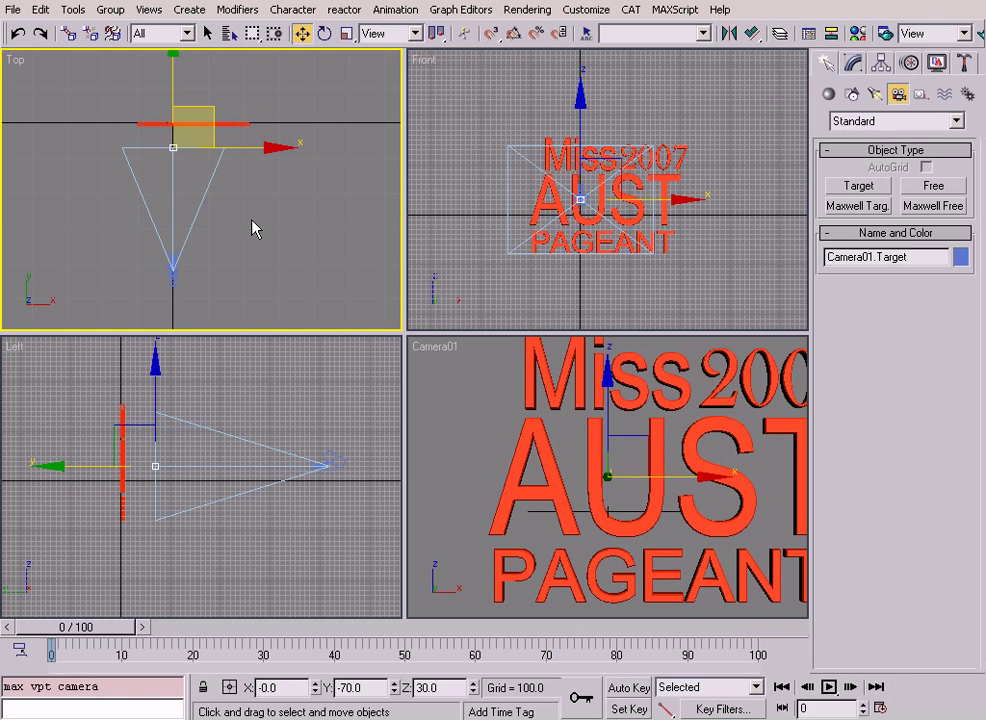
left_click(170, 206)
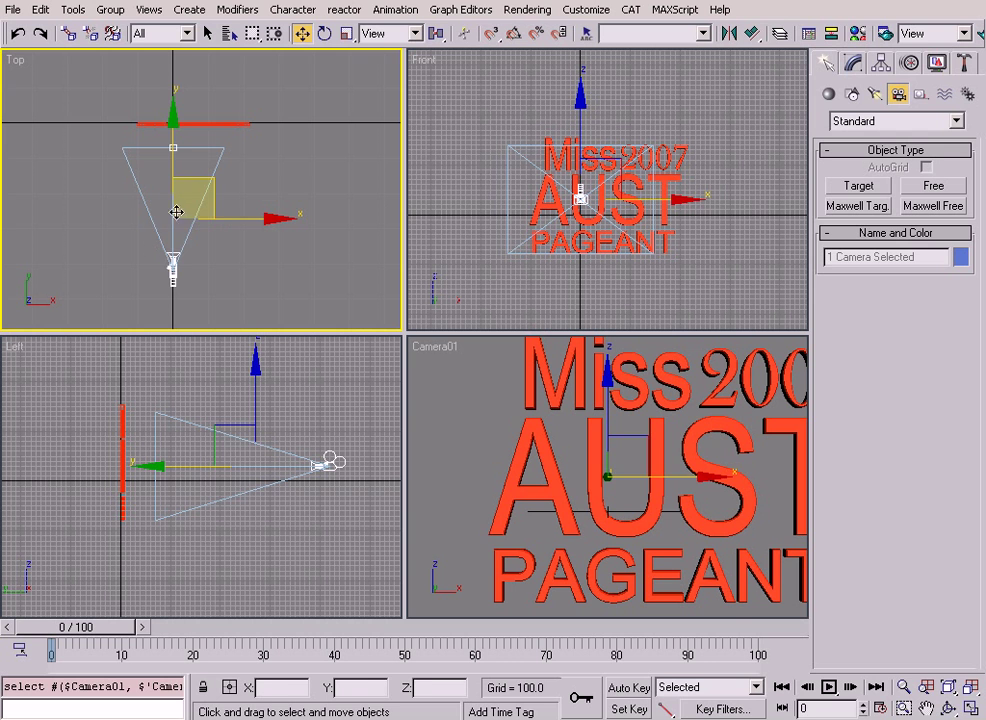
left_click(176, 244)
left_click(176, 210)
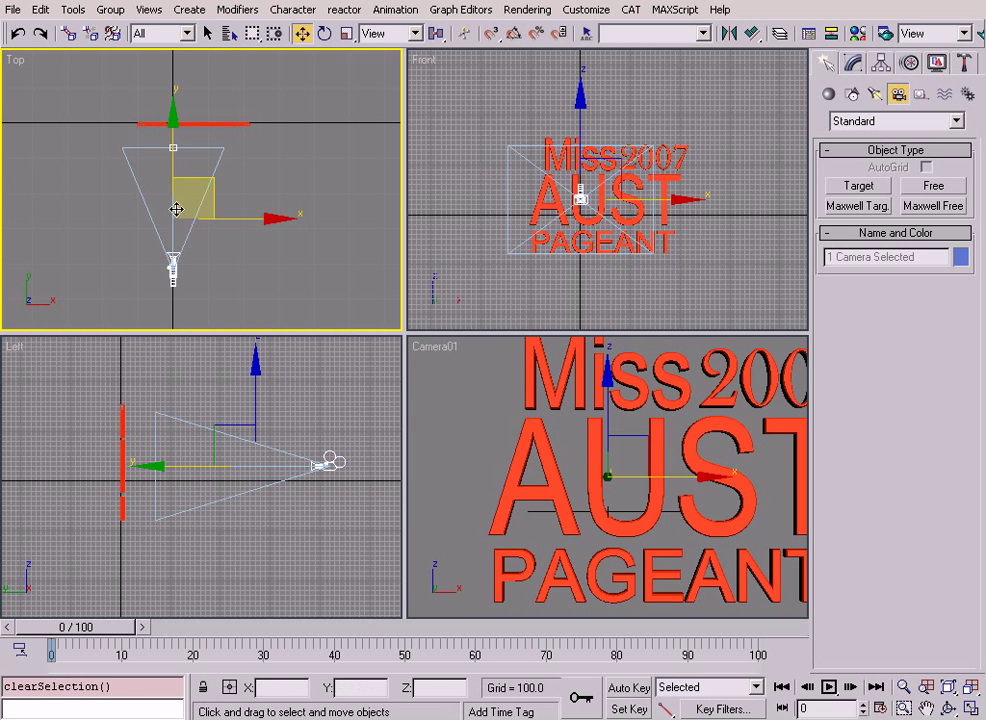
left_click_drag(176, 210, 199, 294)
middle_click_drag(188, 253, 176, 181)
scroll(178, 178, "down", 3)
left_click_drag(205, 164, 201, 192)
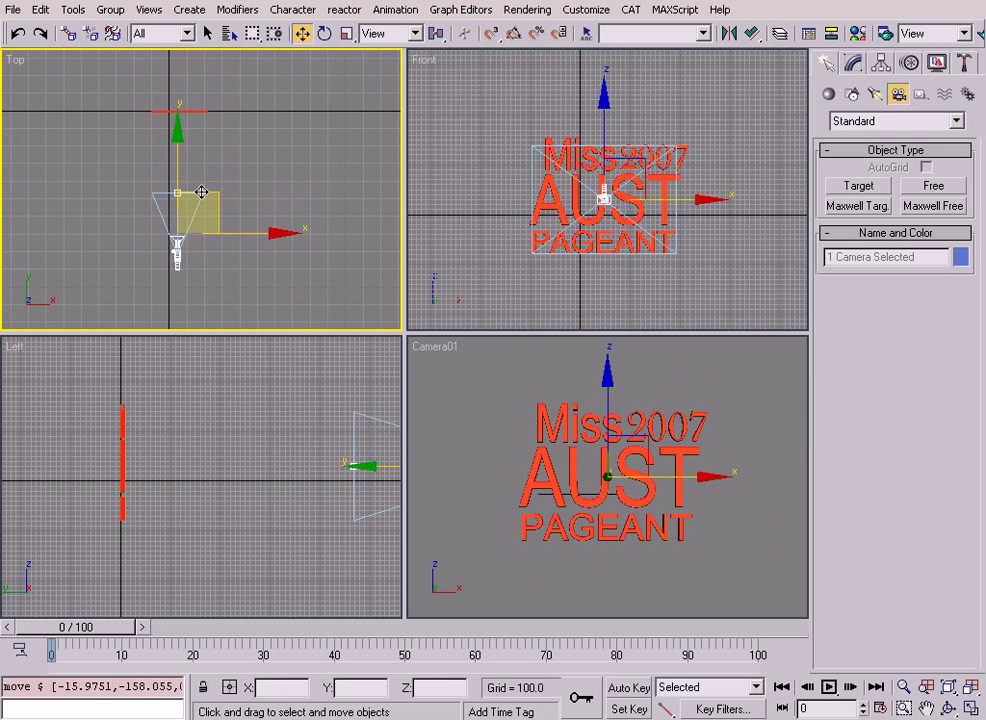
left_click(238, 271)
left_click(470, 361)
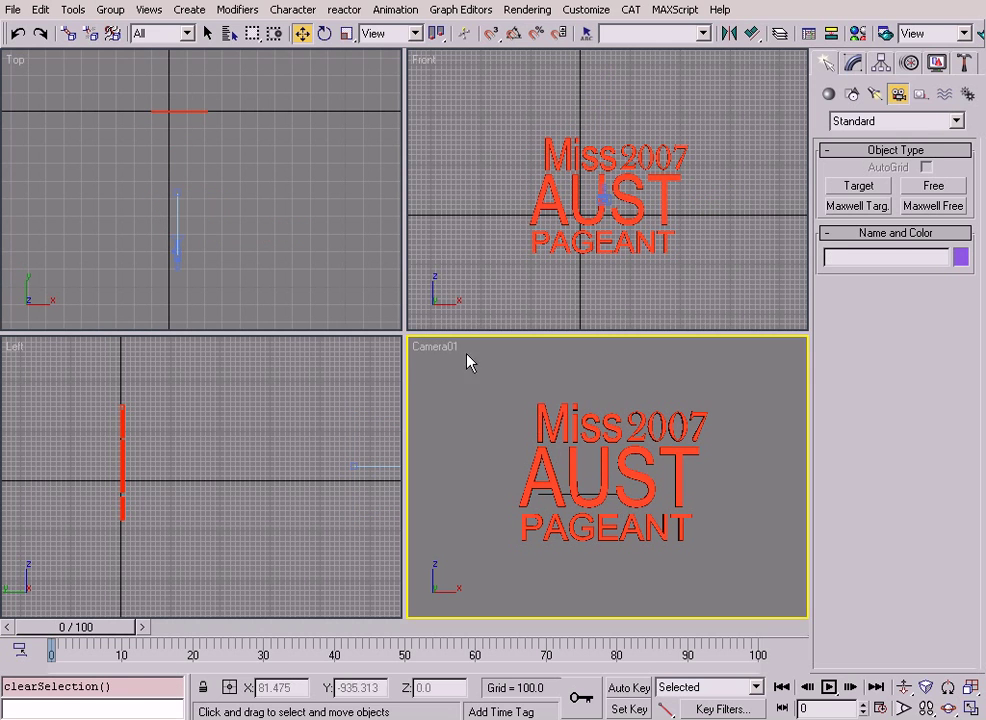
Shift the camera and target about 6 along X, then a further 11 in X and -70 in Y away from the text.
left_click(181, 217)
left_click_drag(181, 218, 180, 218)
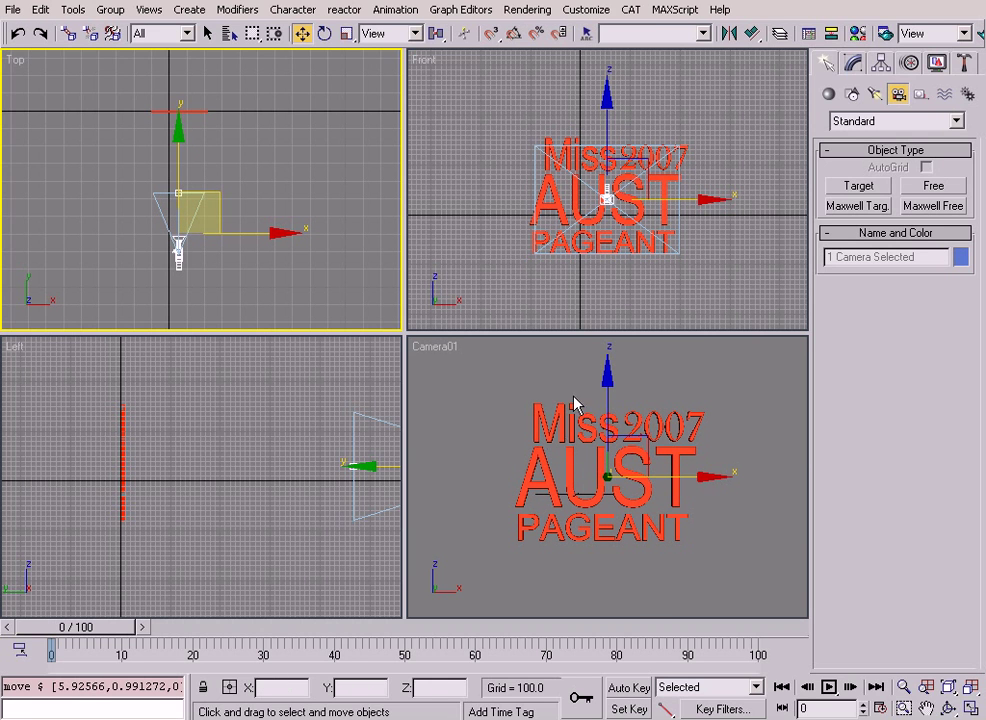
right_click(532, 397)
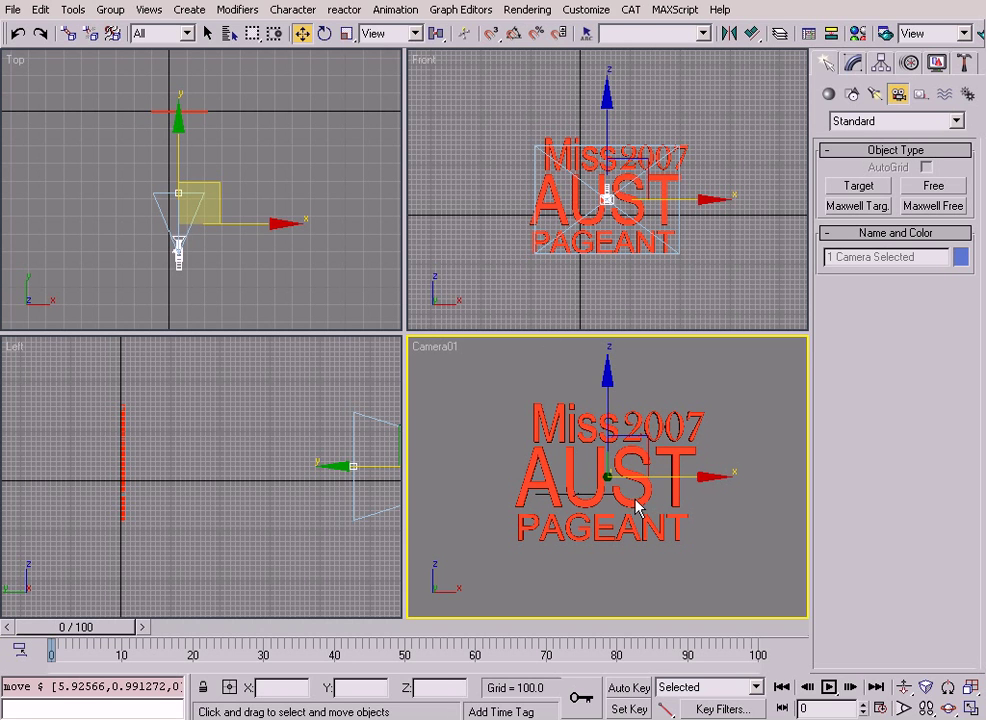
left_click_drag(200, 204, 227, 214)
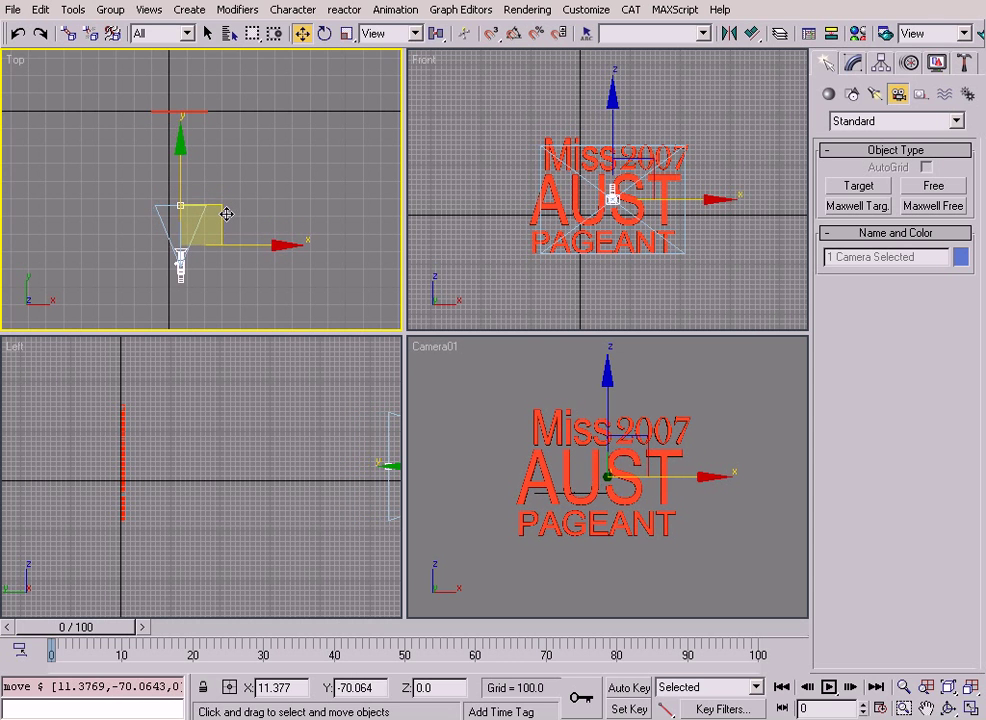
Draw a Donut spline with radii of about 198 and 211 around the title in the Front view, centred at about X 52, Z 41.
left_click(528, 297)
key("alt+w")
scroll(464, 326, "up", 4)
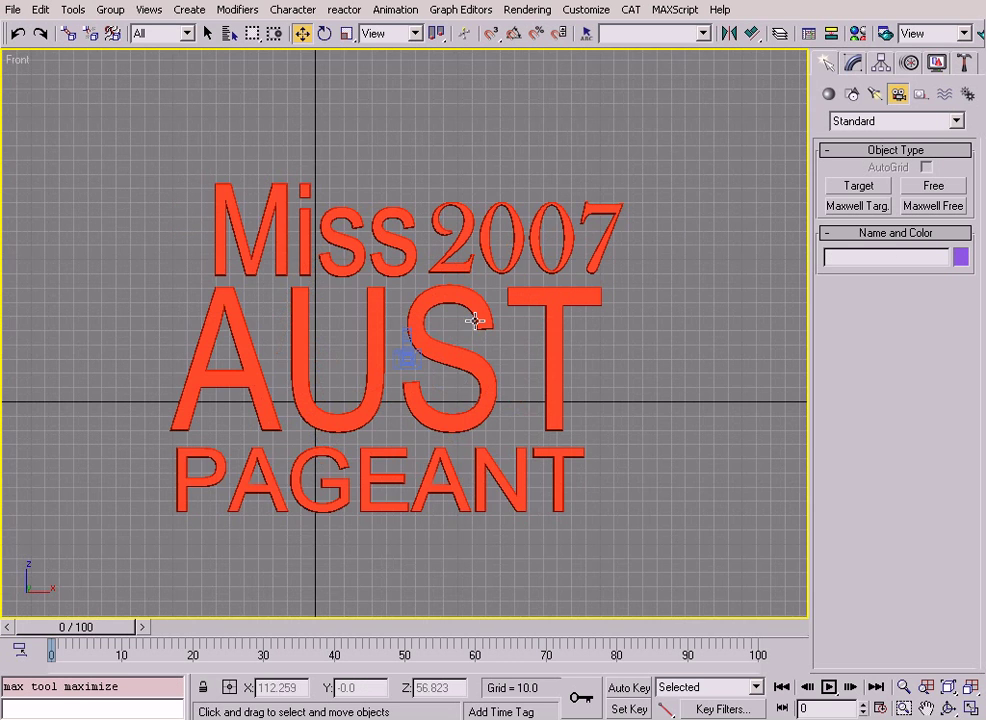
scroll(479, 316, "down", 2)
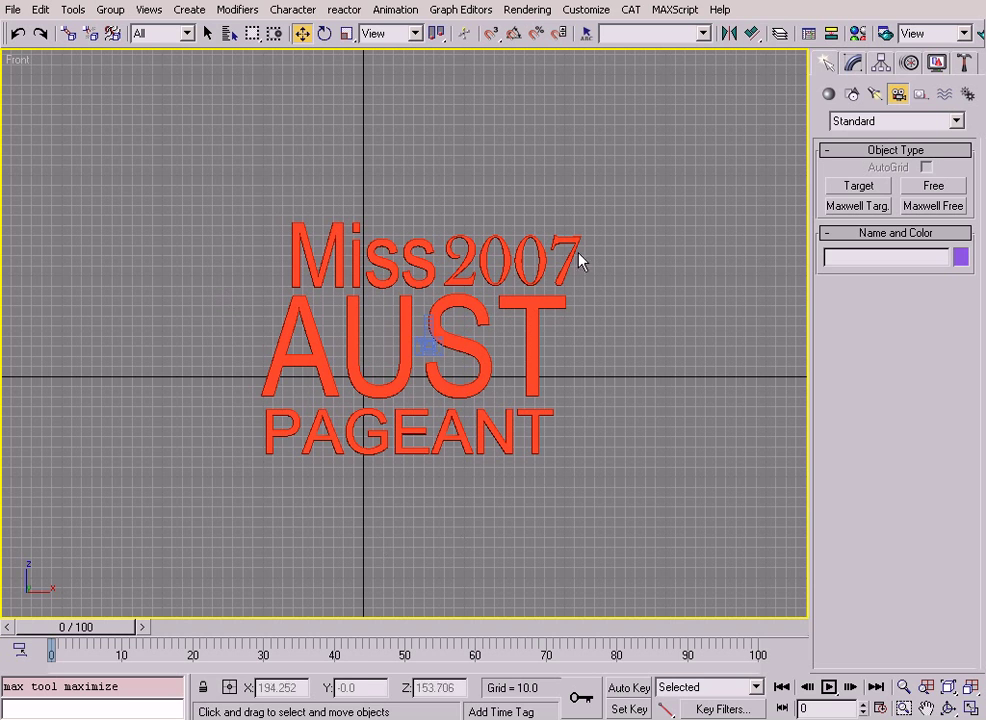
scroll(350, 410, "down", 2)
middle_click_drag(354, 419, 361, 444)
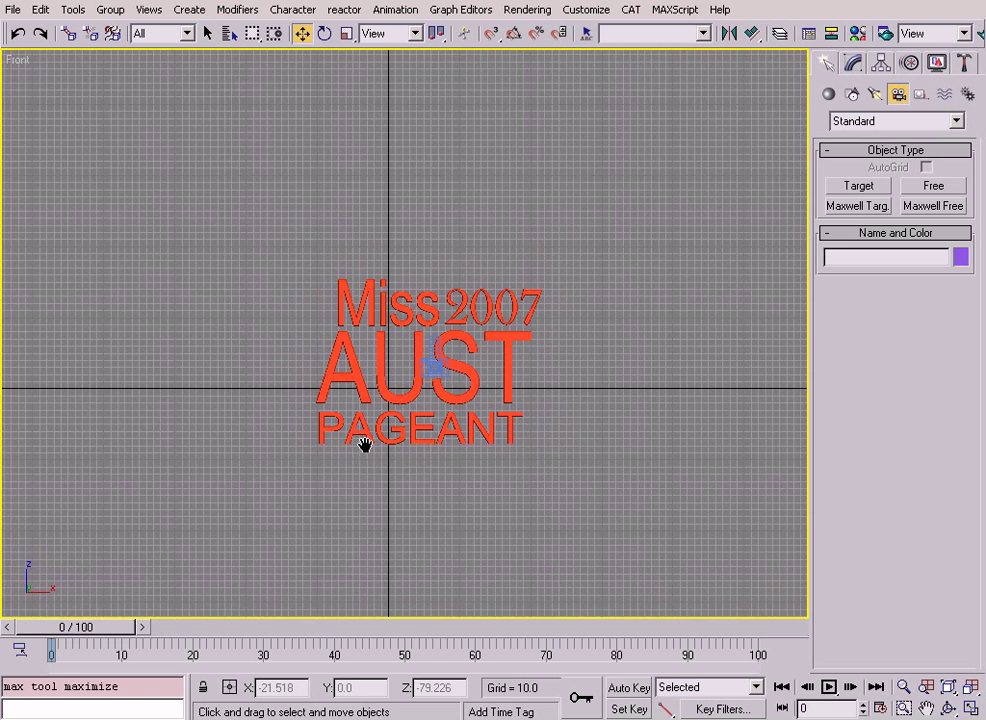
key("alt+z")
left_click_drag(421, 436, 442, 409)
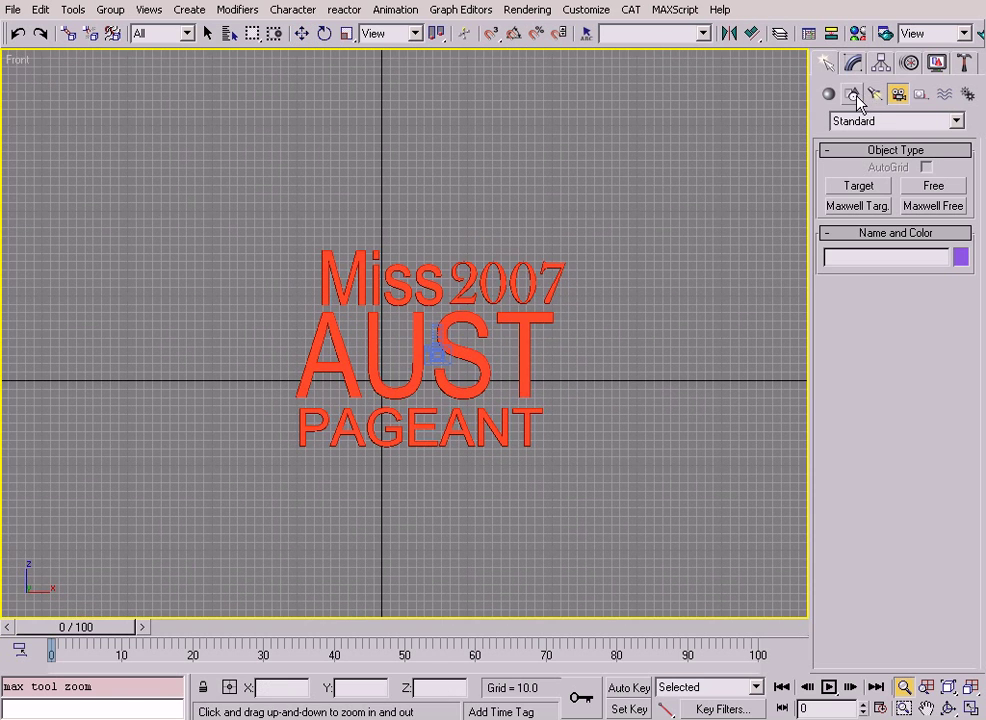
left_click(852, 95)
left_click(933, 242)
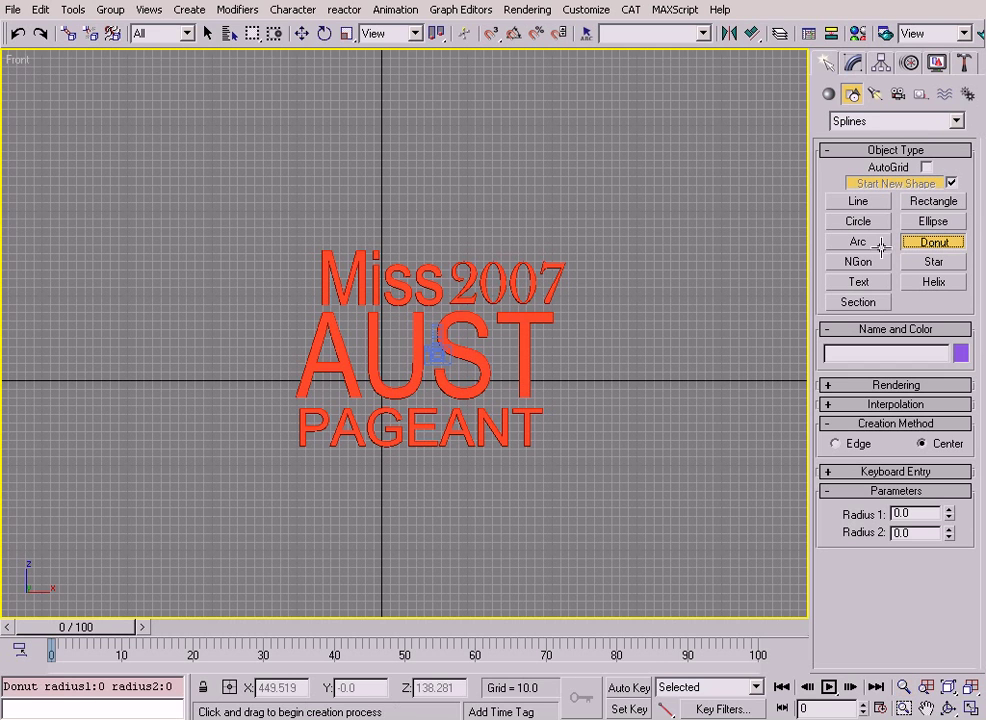
left_click_drag(418, 354, 456, 192)
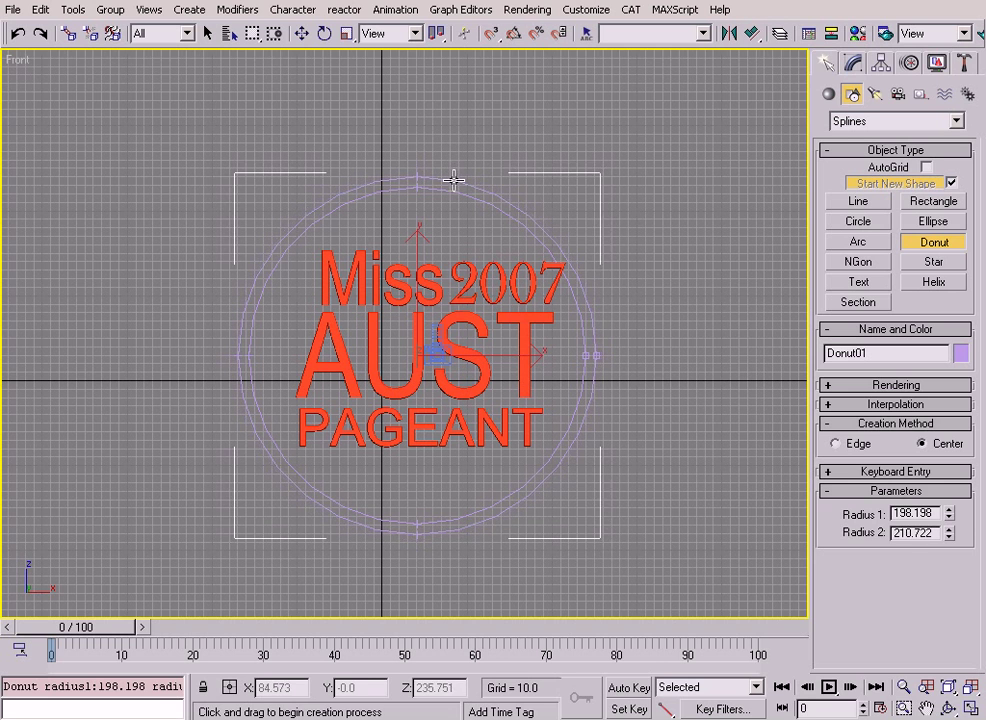
left_click(454, 180)
key("w")
left_click_drag(458, 337, 466, 326)
Apply a Bevel modifier to the donut to make it a solid ring and show the ring enlarged in the Camera01 view.
left_click(853, 62)
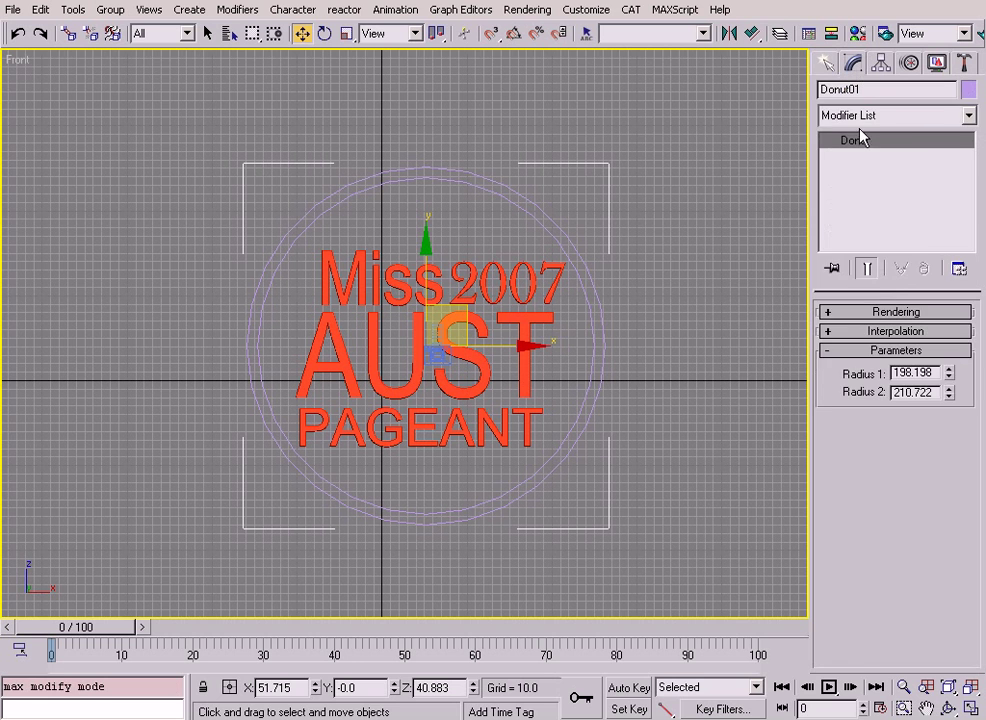
left_click(863, 118)
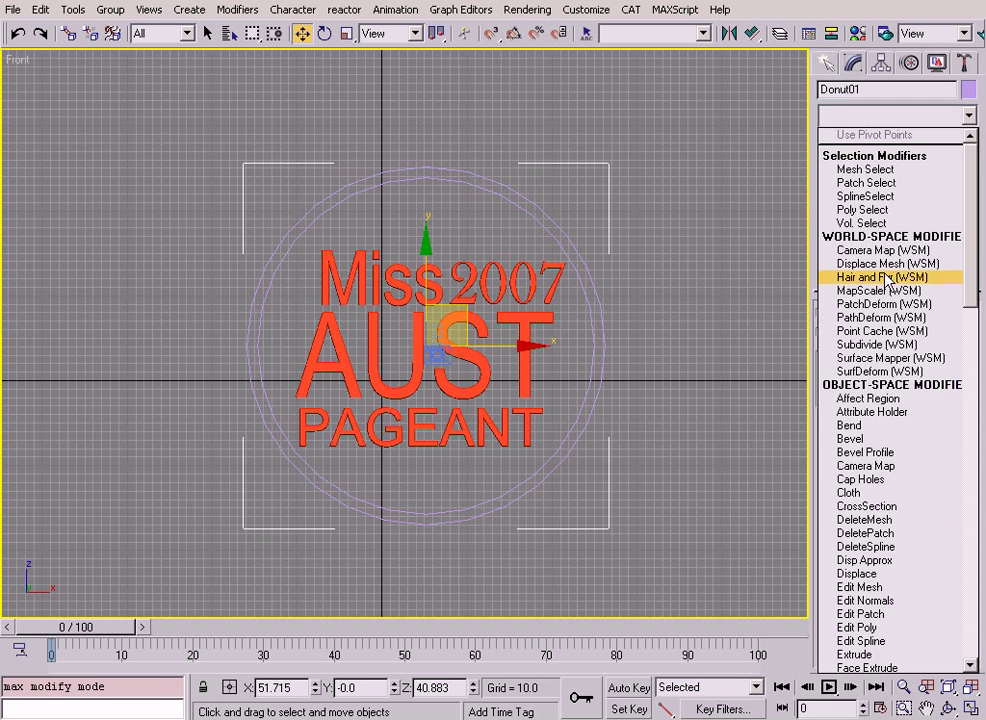
left_click(899, 435)
key("alt+w")
right_click(728, 493)
key("alt+w")
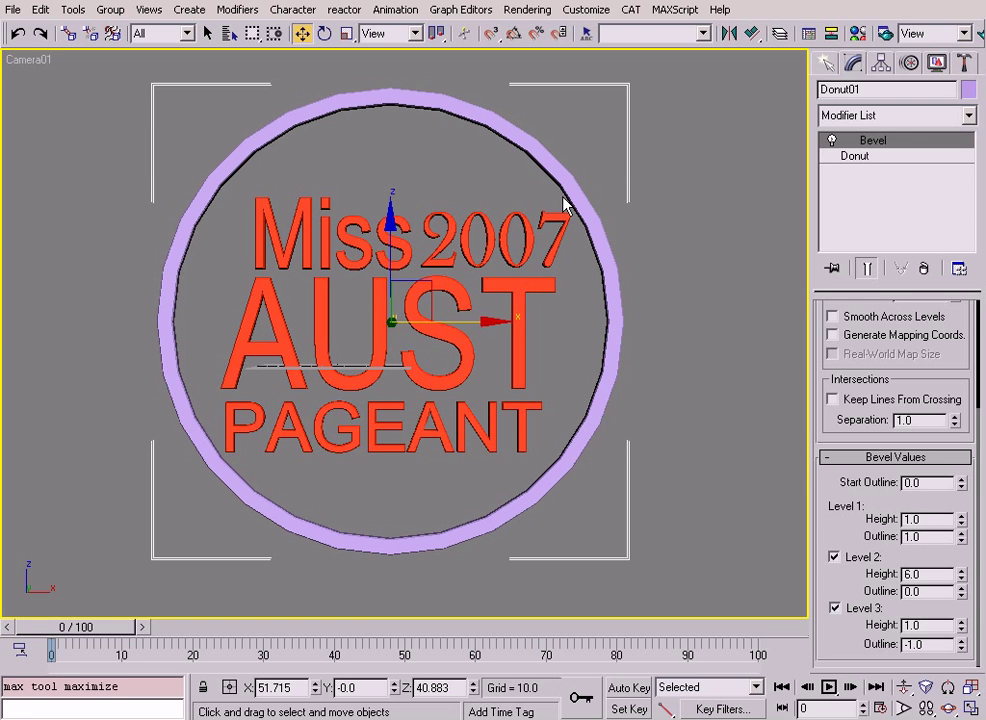
Examine the smoothness of the beveled ring's curve up close from several angles in a Perspective view.
key("p")
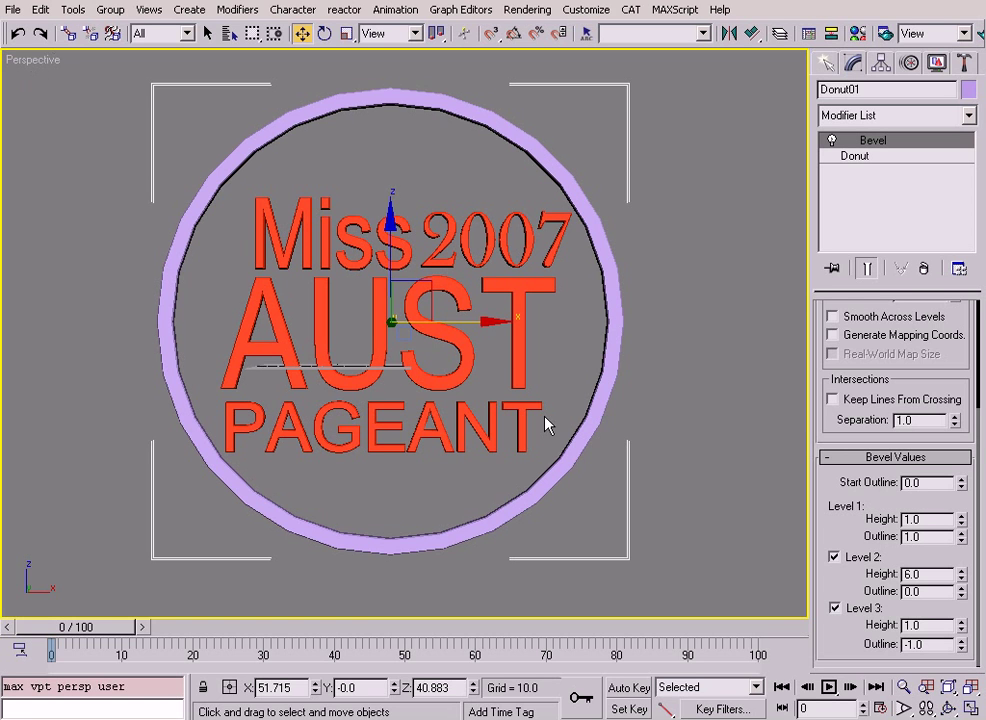
key("ctrl+r")
left_click_drag(425, 312, 558, 256)
key("z")
key("alt+z")
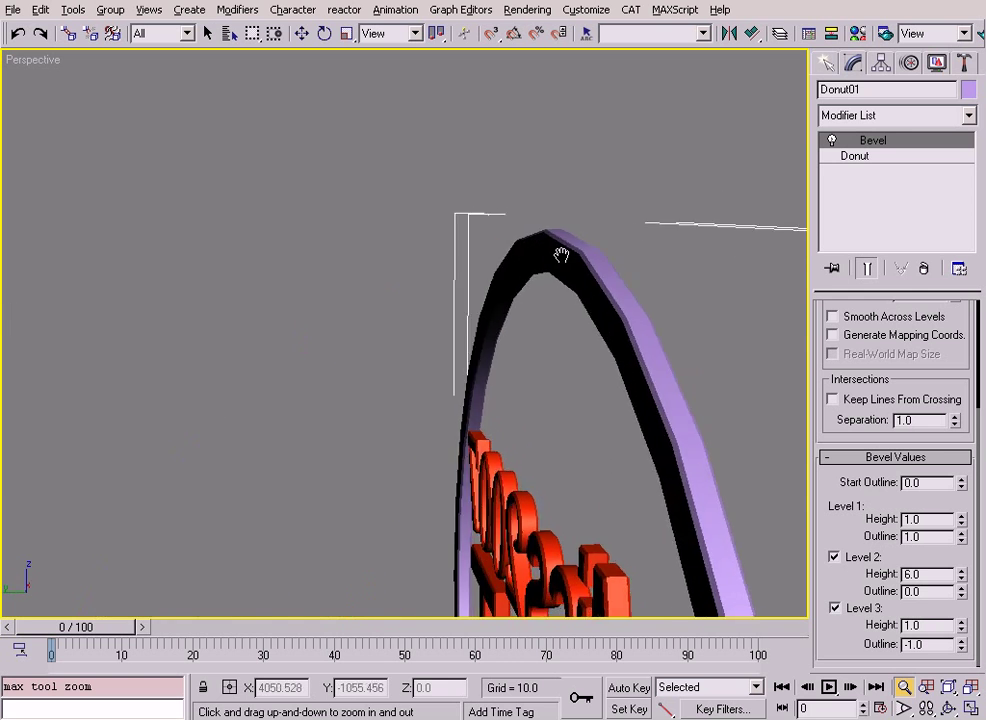
middle_click_drag(558, 256, 489, 260, "alt")
left_click_drag(489, 260, 502, 227)
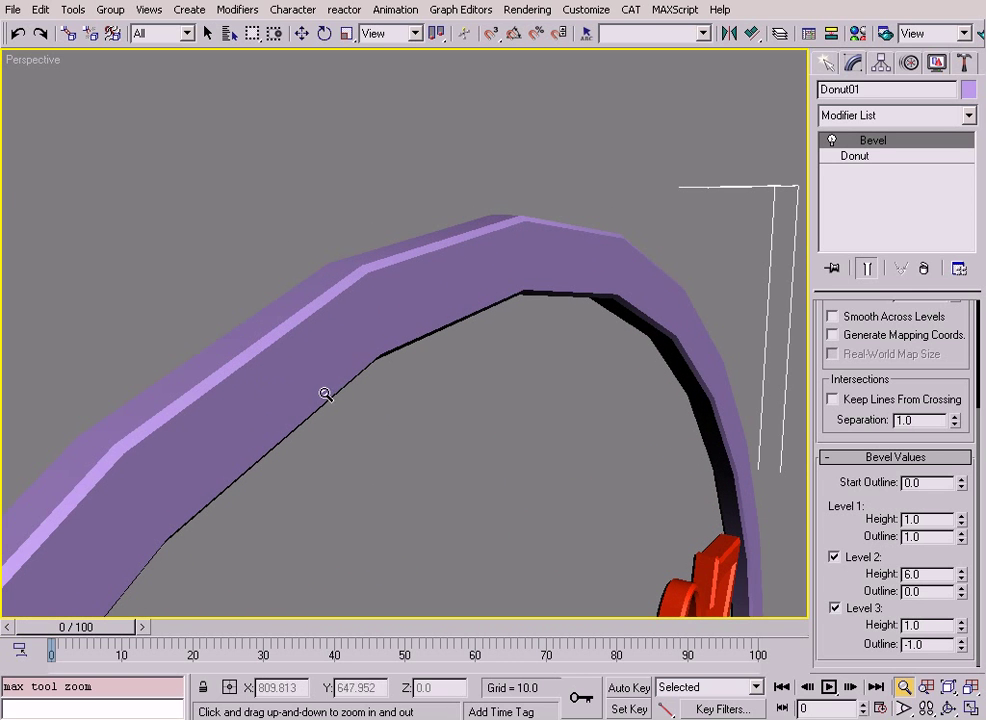
middle_click_drag(327, 393, 379, 286, "alt")
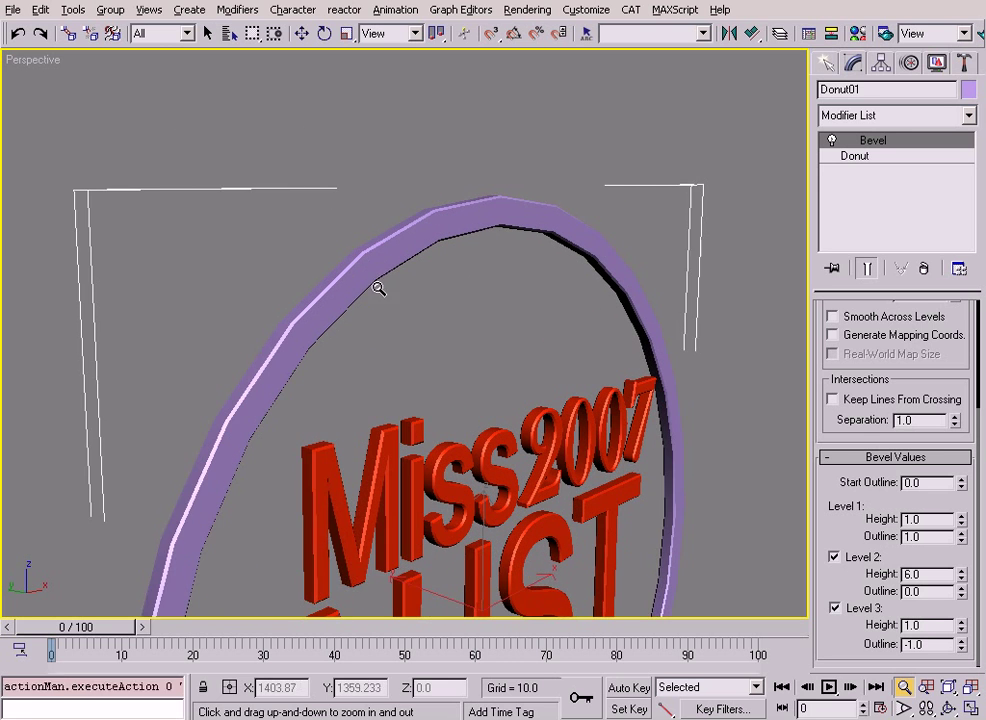
left_click_drag(379, 286, 385, 262)
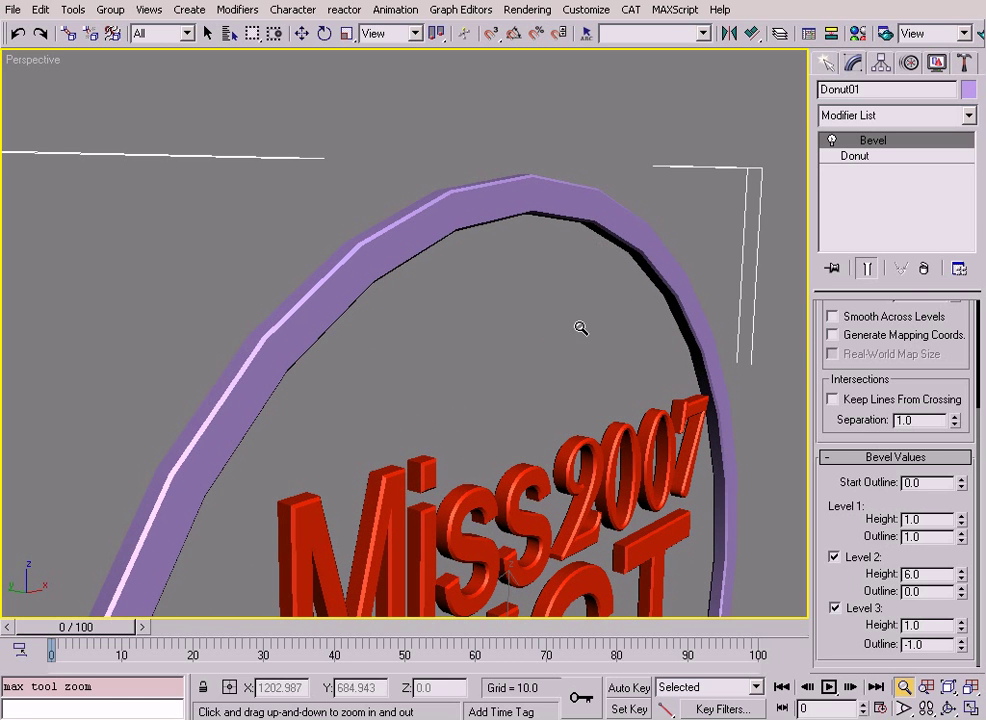
Turn on Adaptive interpolation for the base donut spline to smooth the ring, and return to its Bevel level.
left_click(856, 156)
left_click(875, 331)
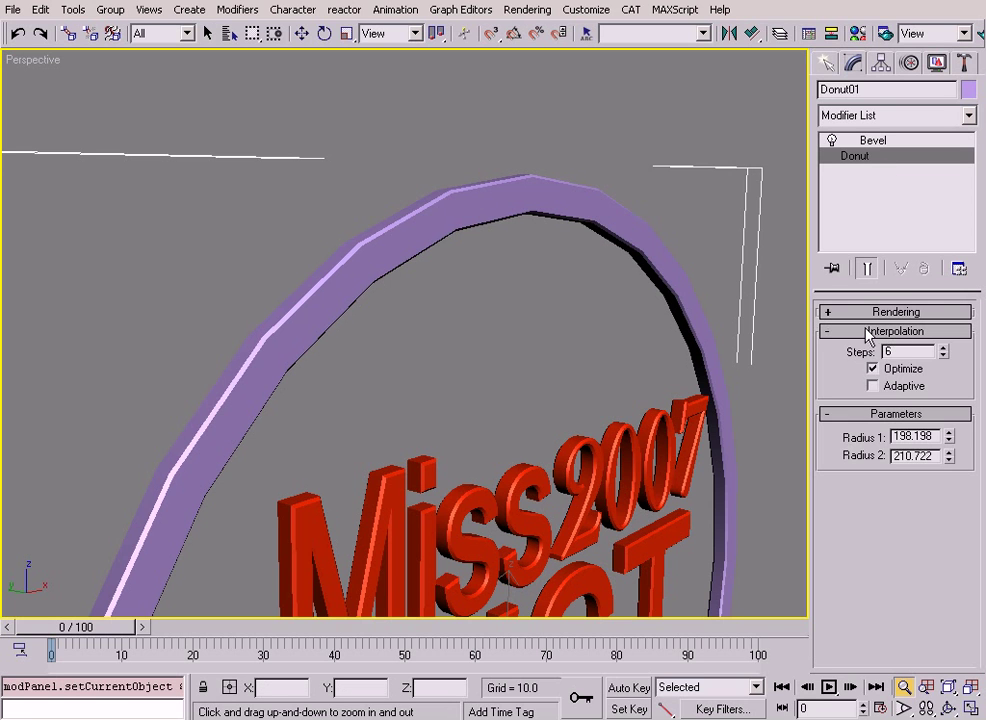
left_click(872, 386)
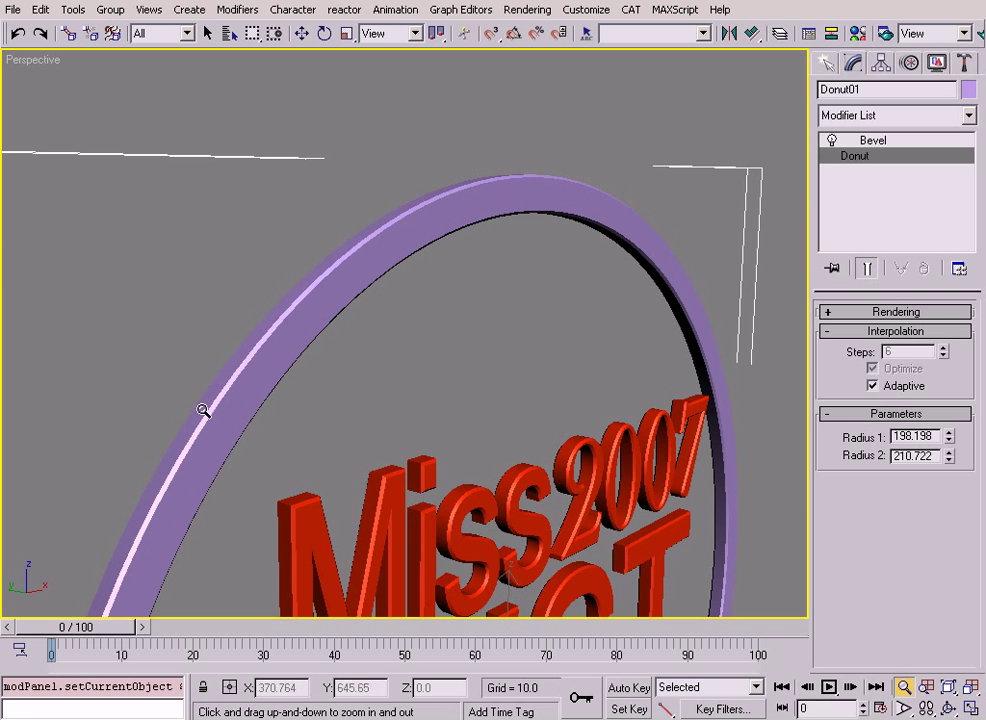
scroll(424, 367, "down", 4)
middle_click_drag(424, 367, 379, 251)
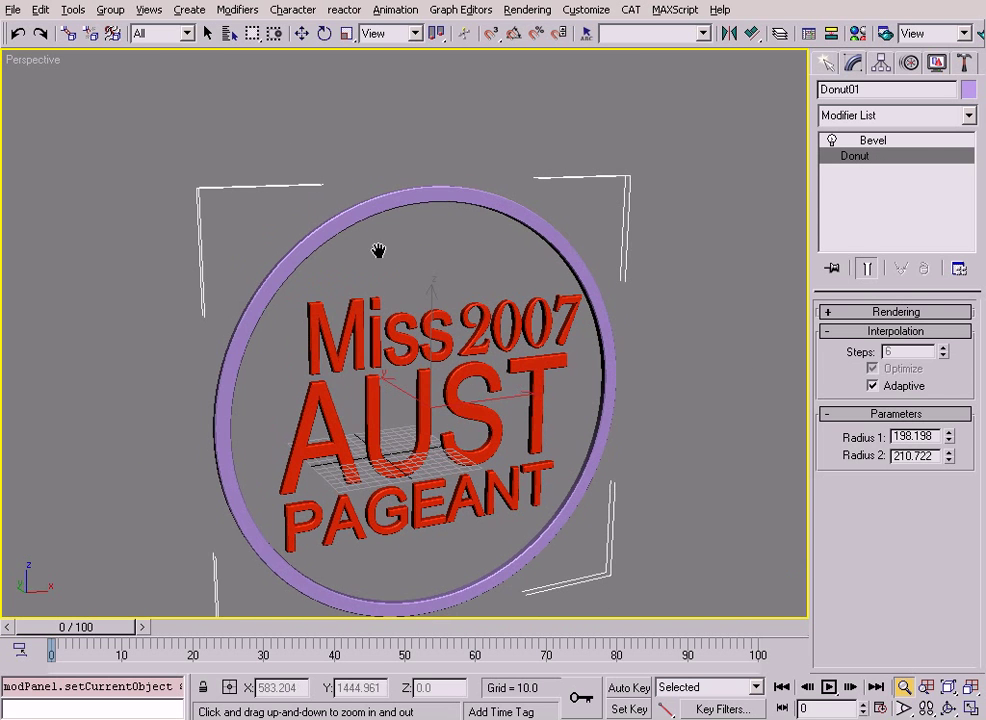
left_click(905, 142)
Review the smoothed ring with the title from different angles, and restore the Camera01 view and the four-viewport layout.
scroll(482, 478, "down", 3)
middle_click_drag(482, 478, 466, 413, "alt")
key("alt+z")
left_click_drag(466, 413, 457, 282)
mouse_move(450, 294)
middle_mouse_down("alt")
mouse_move(403, 308)
mouse_move(449, 304)
middle_mouse_up("alt")
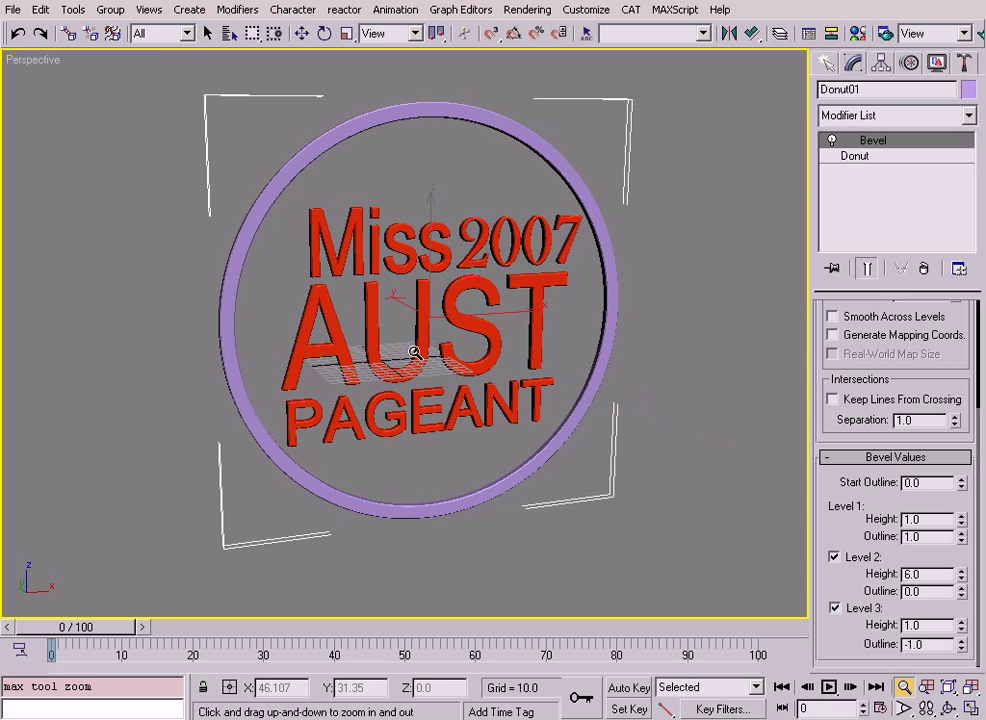
scroll(420, 338, "up", 2)
key("w")
left_click(533, 540)
scroll(560, 540, "down", 5)
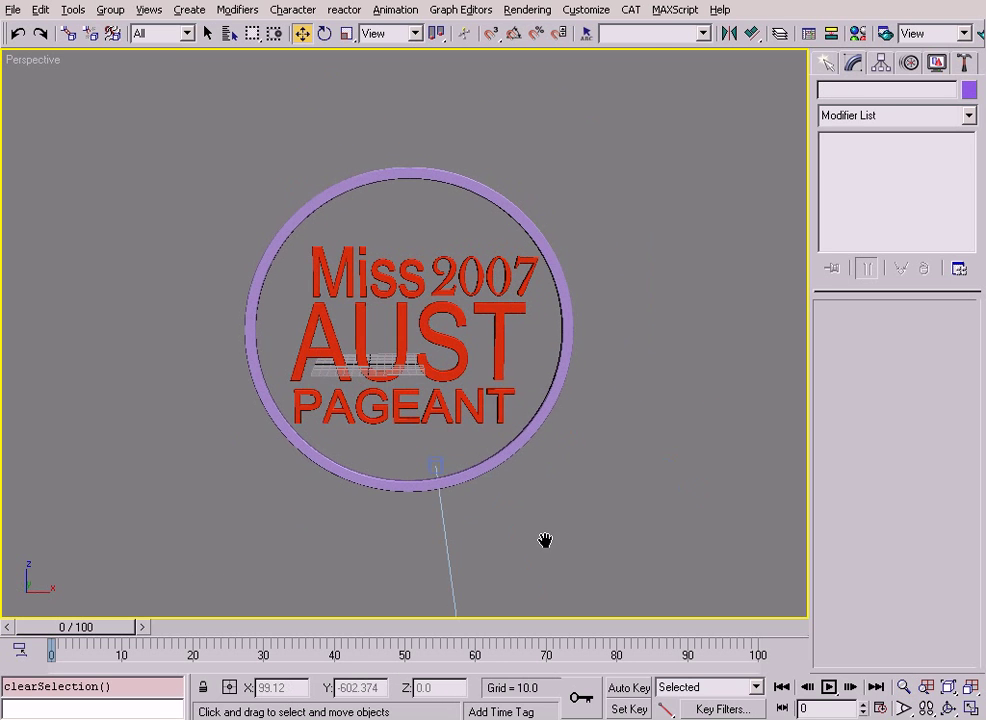
key("c")
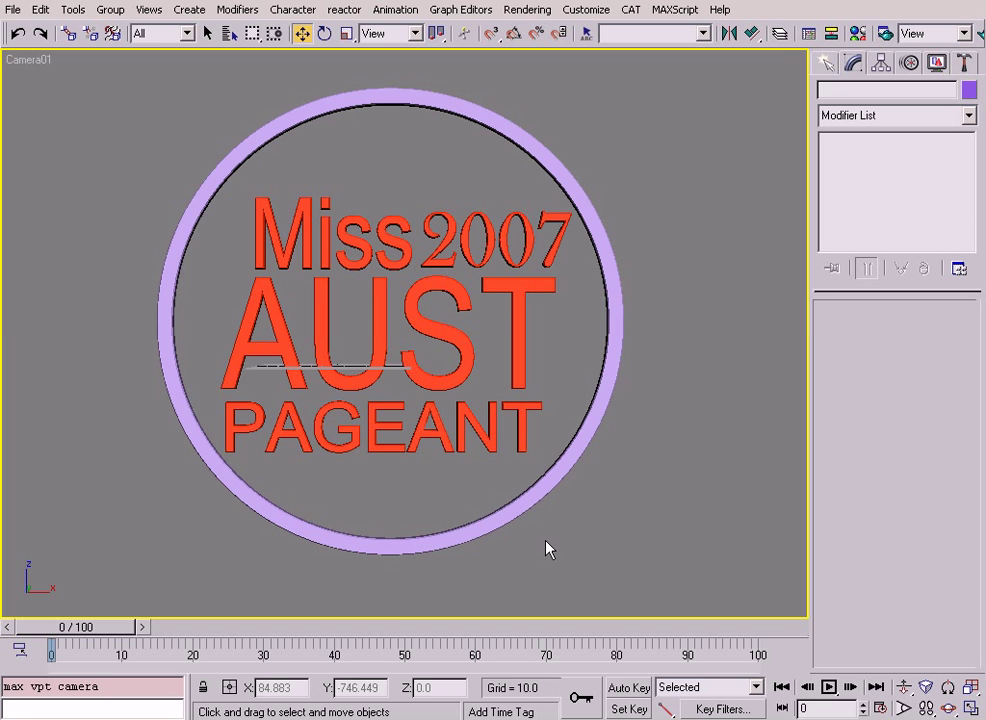
key("alt+w")
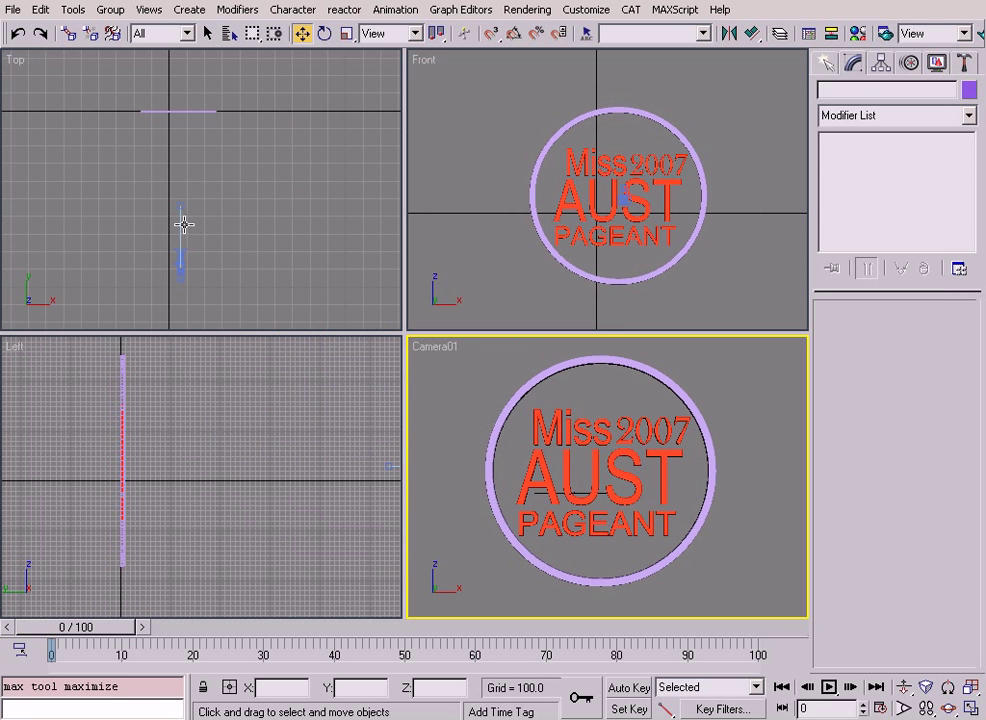
Shift the camera together with its target by about -5 along X in the Top view.
left_click(182, 228)
left_click_drag(249, 250, 253, 249)
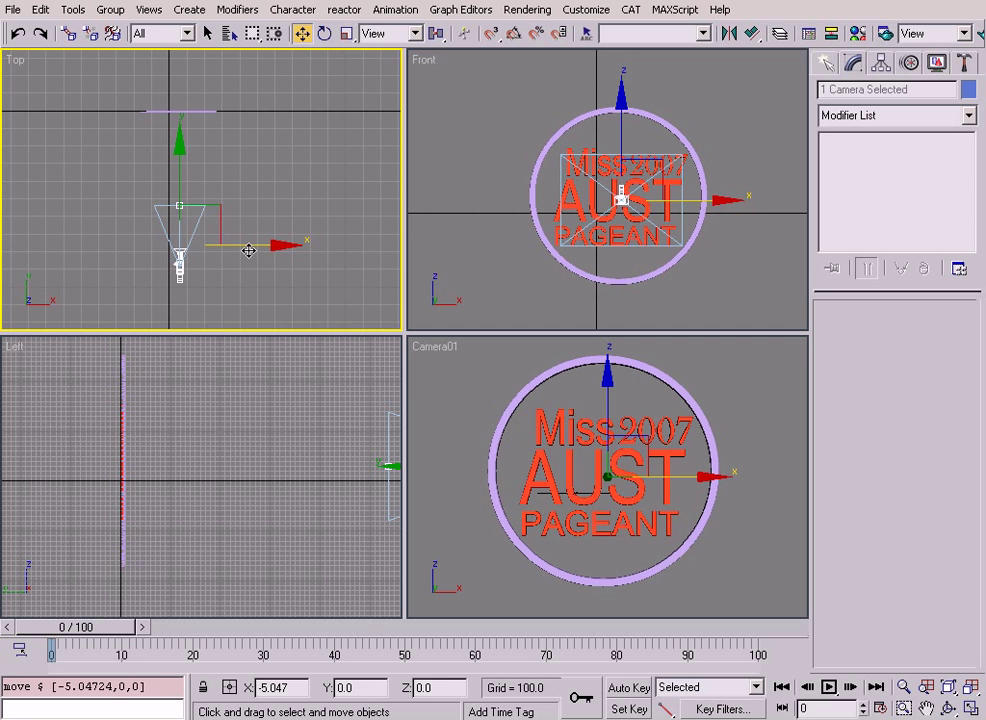
left_click(240, 308)
left_click(502, 429)
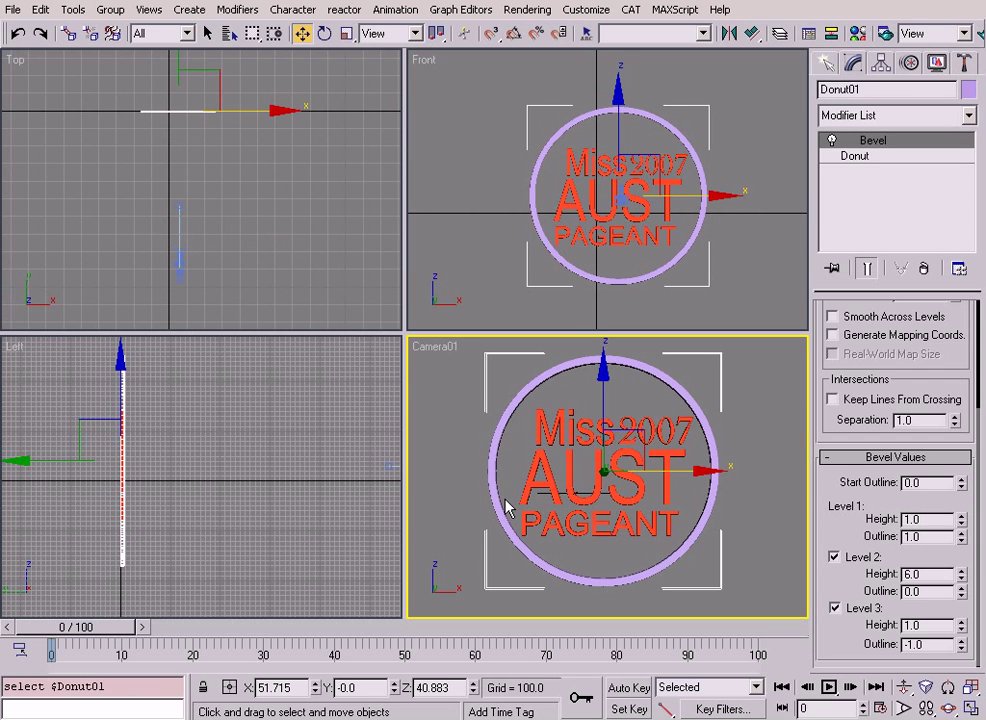
left_click(437, 262)
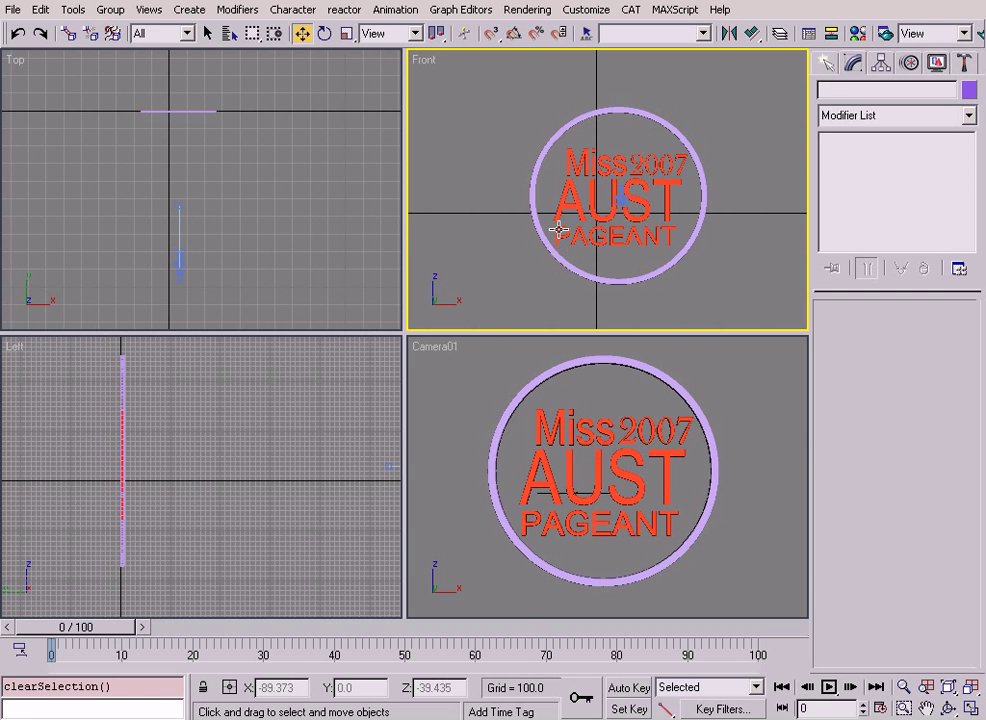
mouse_move(555, 230)
middle_mouse_down()
mouse_move(548, 253)
mouse_move(549, 236)
middle_mouse_up()
key("alt+z")
mouse_move(602, 249)
left_mouse_down()
mouse_move(605, 222)
mouse_move(590, 257)
left_mouse_up()
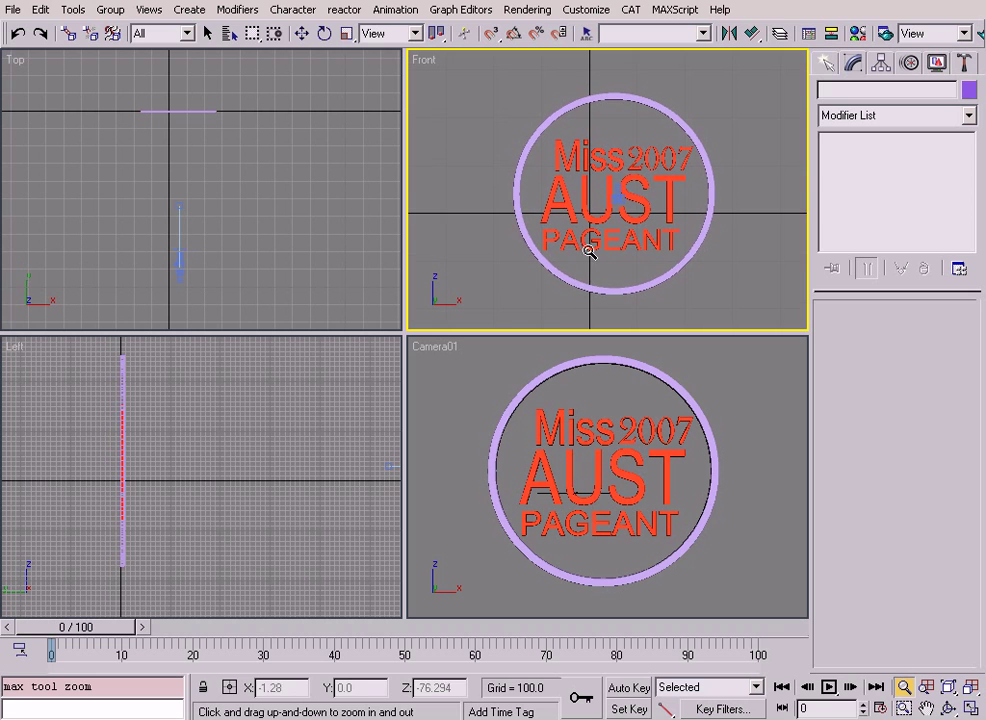
right_click(570, 292)
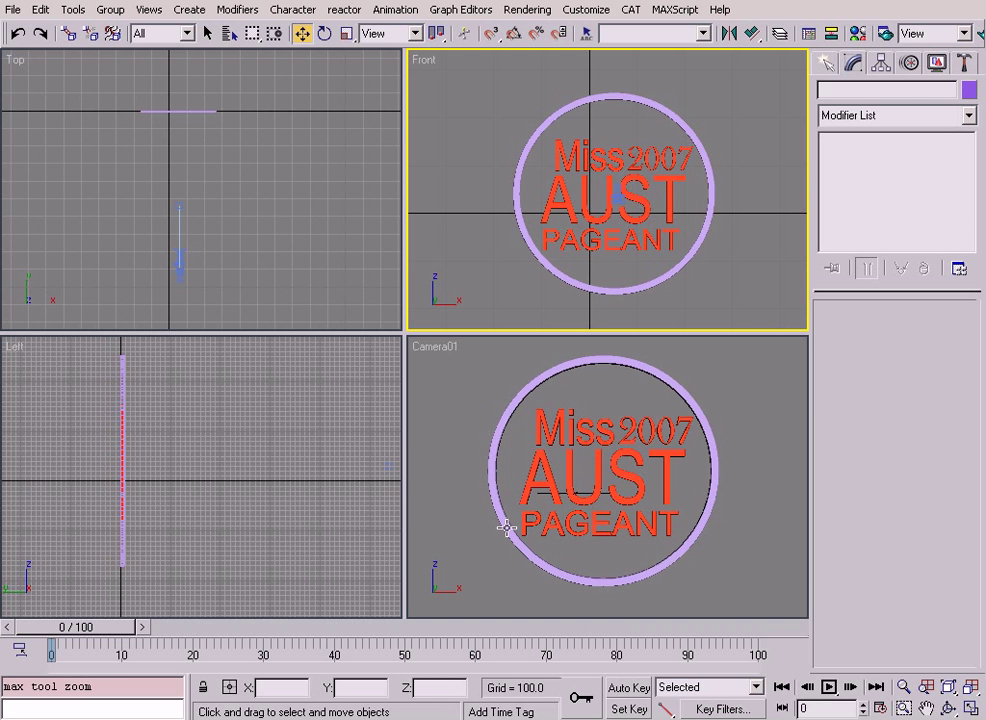
Set the animation's end time to frame 300.
left_click(880, 708)
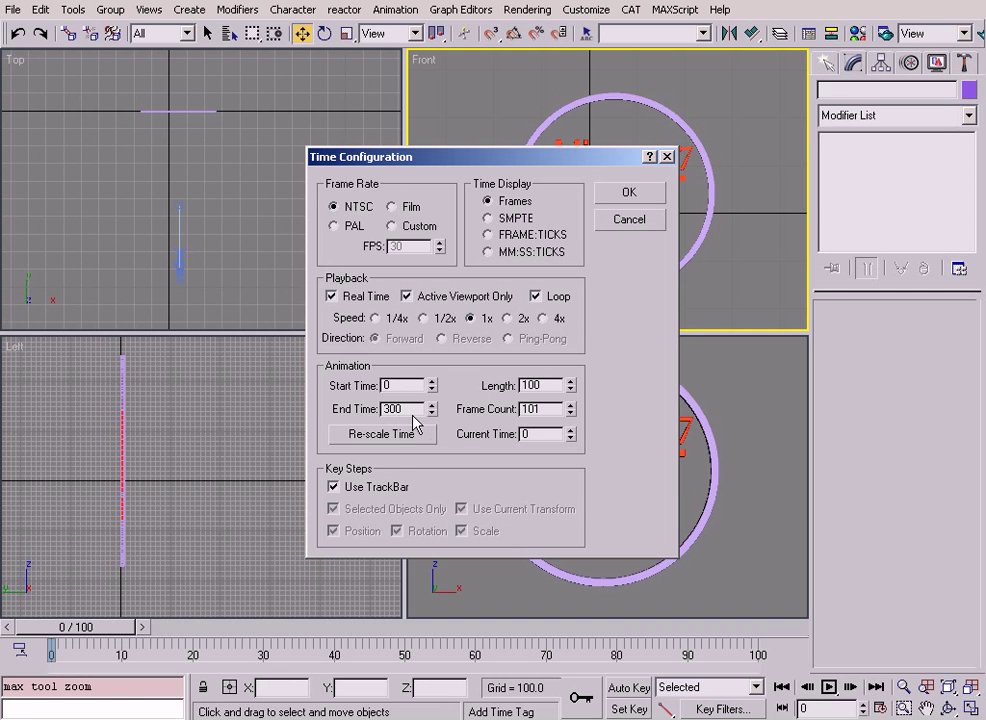
left_click(632, 192)
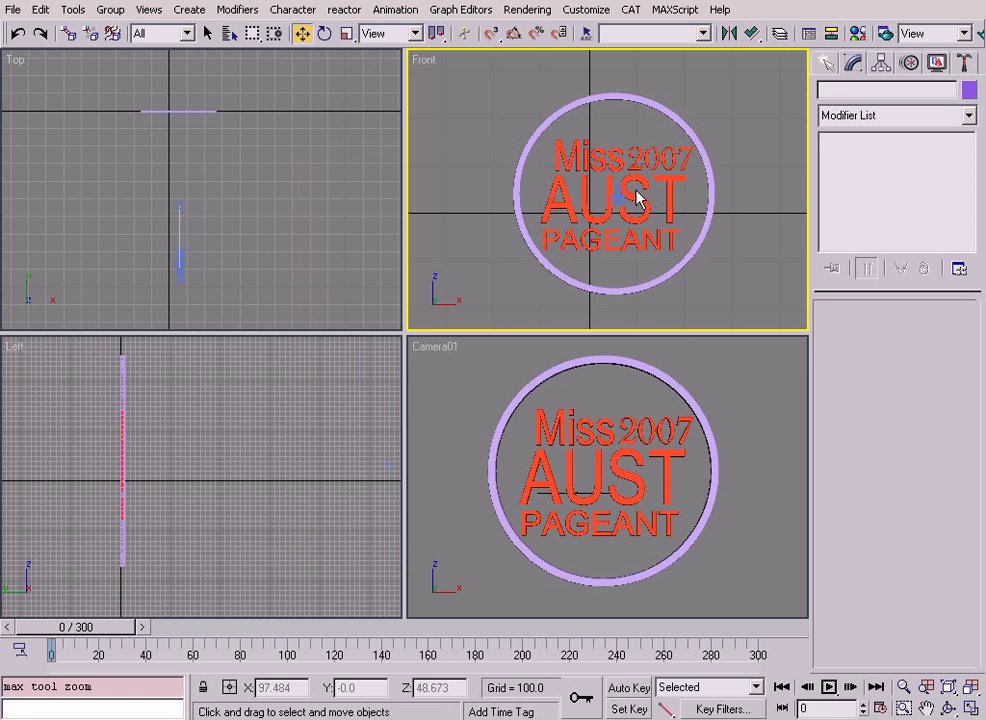
Enable Auto Key, go to frame 220, and set a key there for the ring and all four text objects.
left_click(627, 688)
left_click_drag(90, 627, 577, 625)
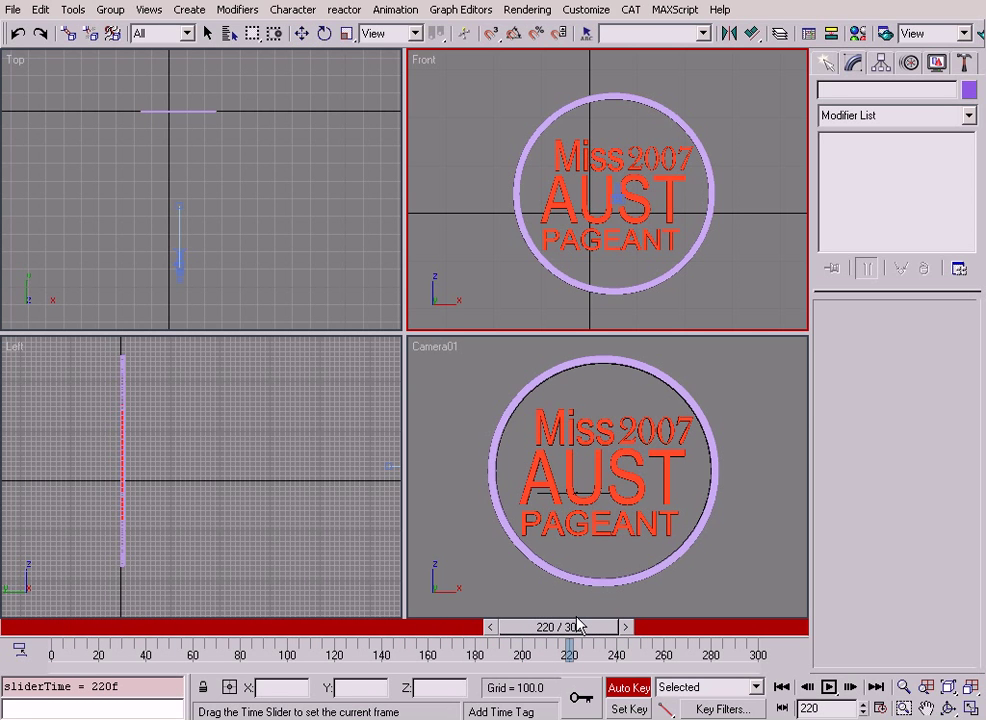
key("w")
left_click_drag(478, 368, 700, 563)
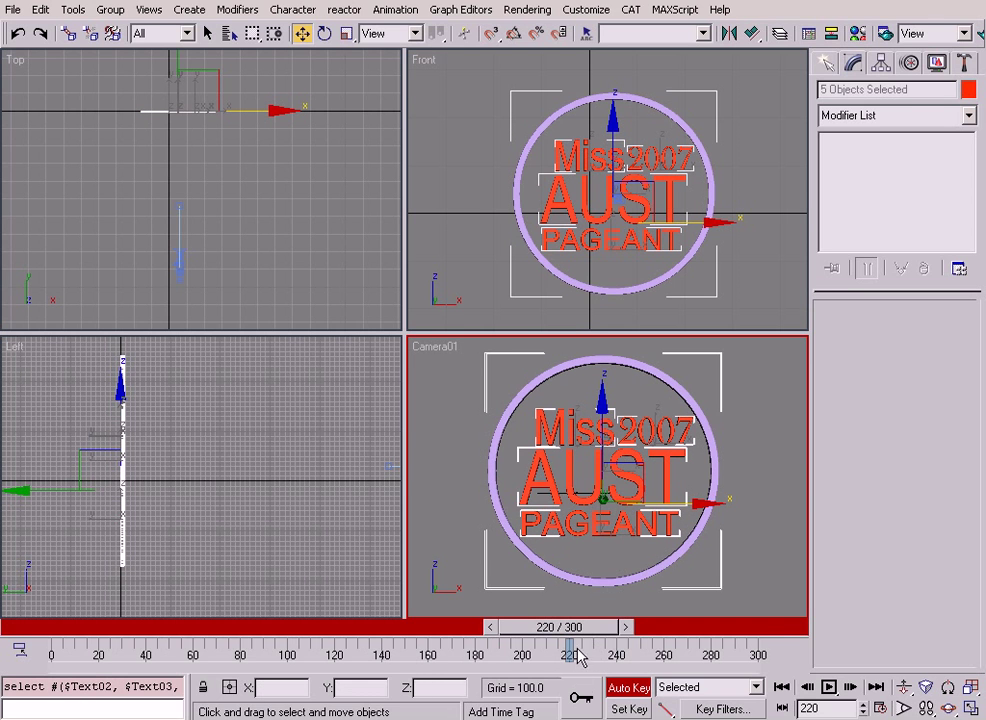
left_click(584, 696)
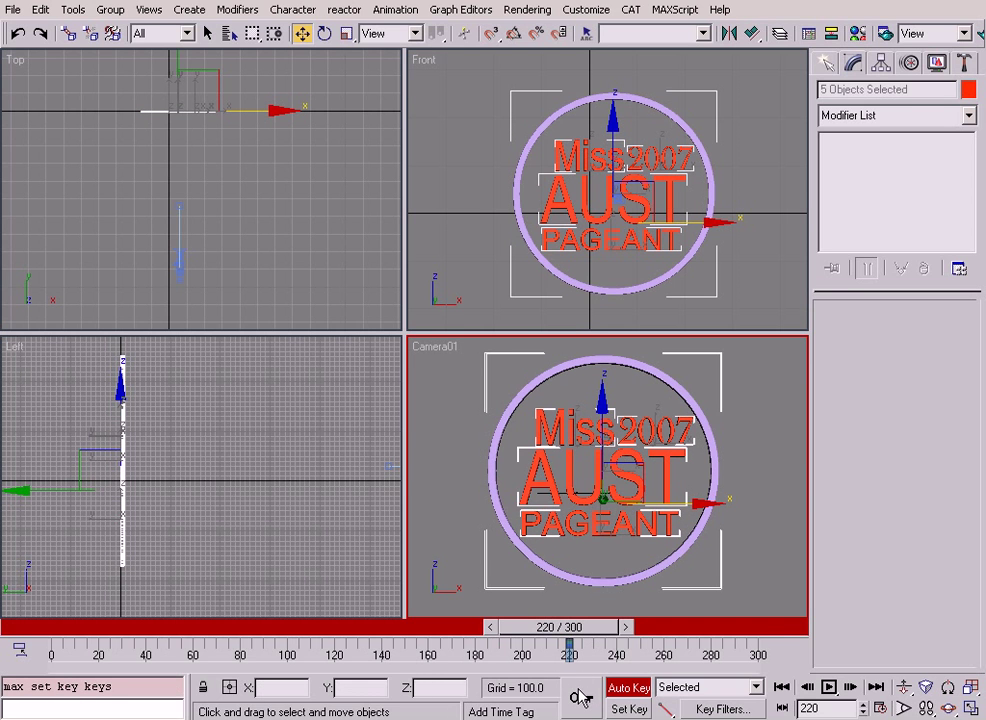
At frame 0, move "Miss" to about X -540, Z 383, "2007" to X 535, Z 421, "PAGEANT" to the lower left and "AUST" to the lower right.
left_click_drag(590, 640, 44, 594)
key("w")
scroll(638, 180, "down", 2)
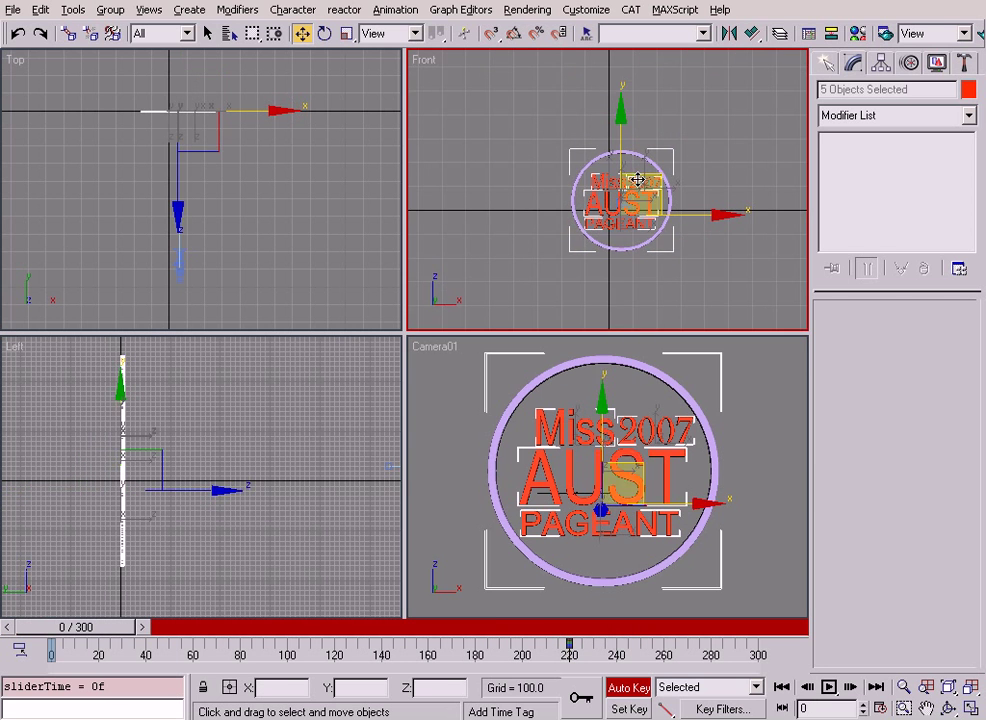
key("alt+w")
left_click(616, 230)
left_click(421, 317)
left_click_drag(421, 317, 190, 166)
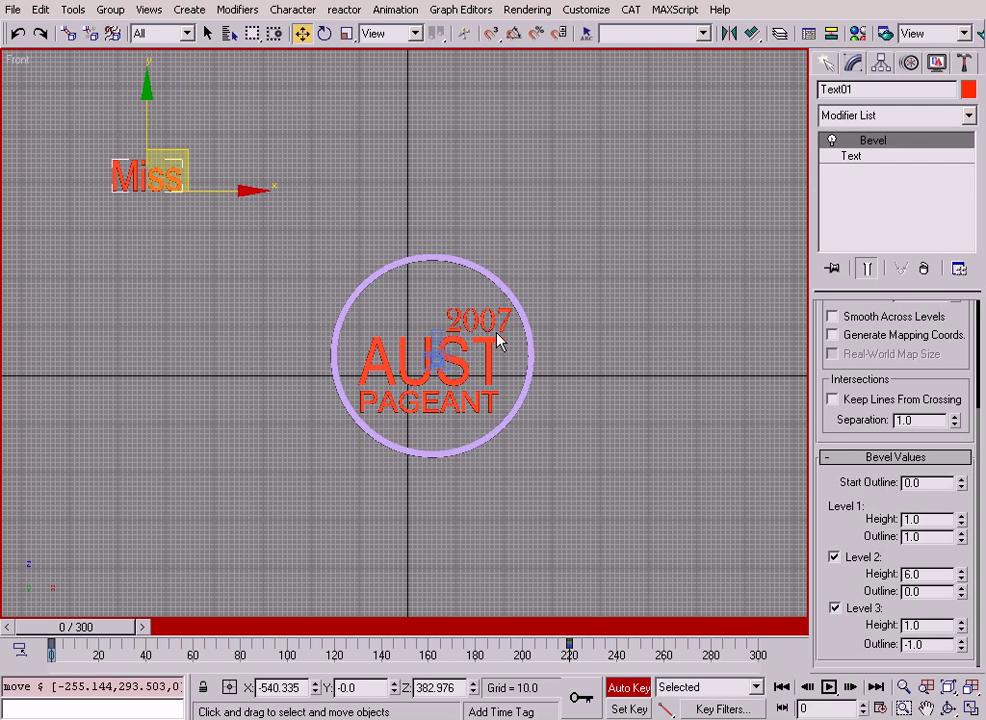
left_click_drag(500, 325, 688, 164)
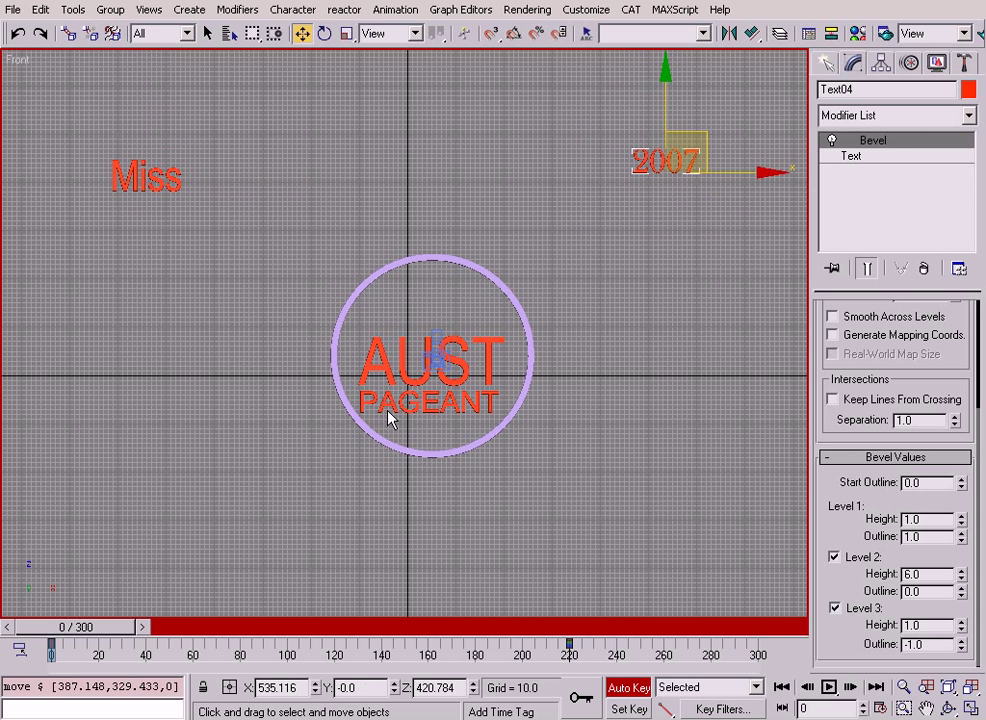
left_click_drag(397, 401, 50, 568)
left_click_drag(408, 382, 703, 475)
Move the ring above the scattered texts to about X -8, Z 840 at frame 0, out of the camera's view.
scroll(500, 444, "down", 2)
scroll(500, 444, "down", 1)
left_click_drag(506, 412, 490, 195)
key("alt+w")
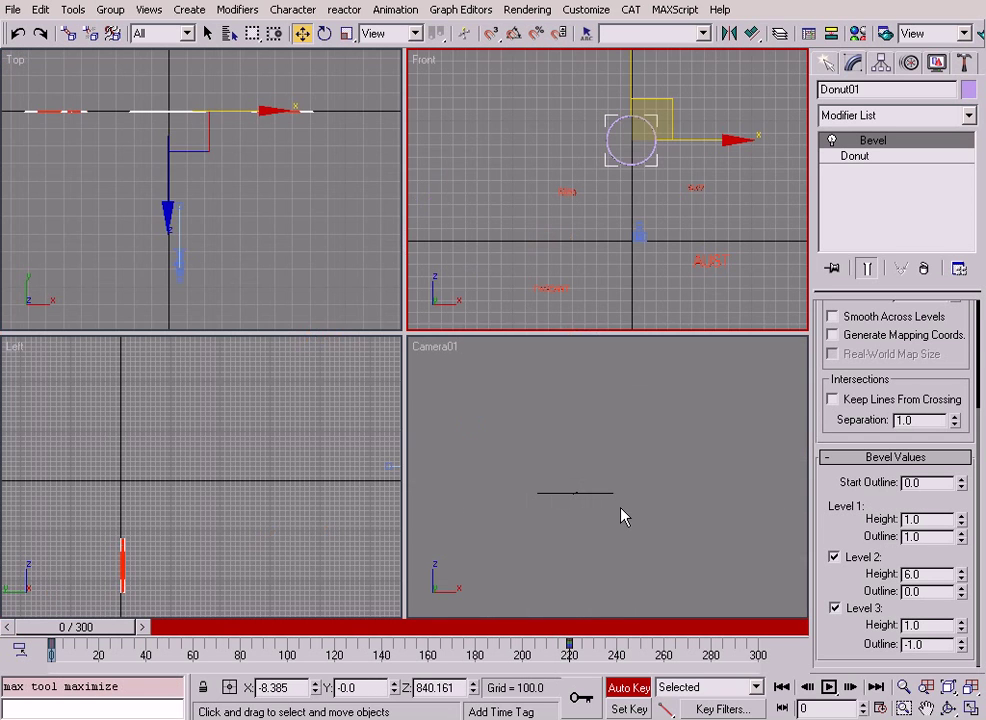
Scrub through the animation in the camera view and change the default tangent type for new keys to Smooth.
right_click(622, 516)
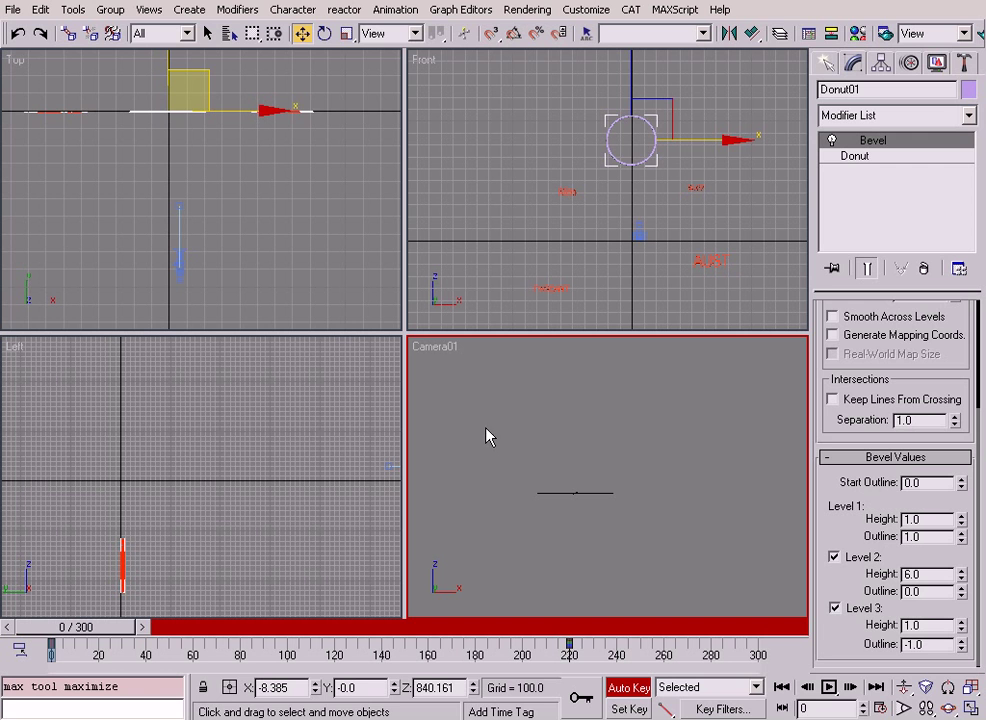
left_click_drag(90, 643, 0, 576)
key("w")
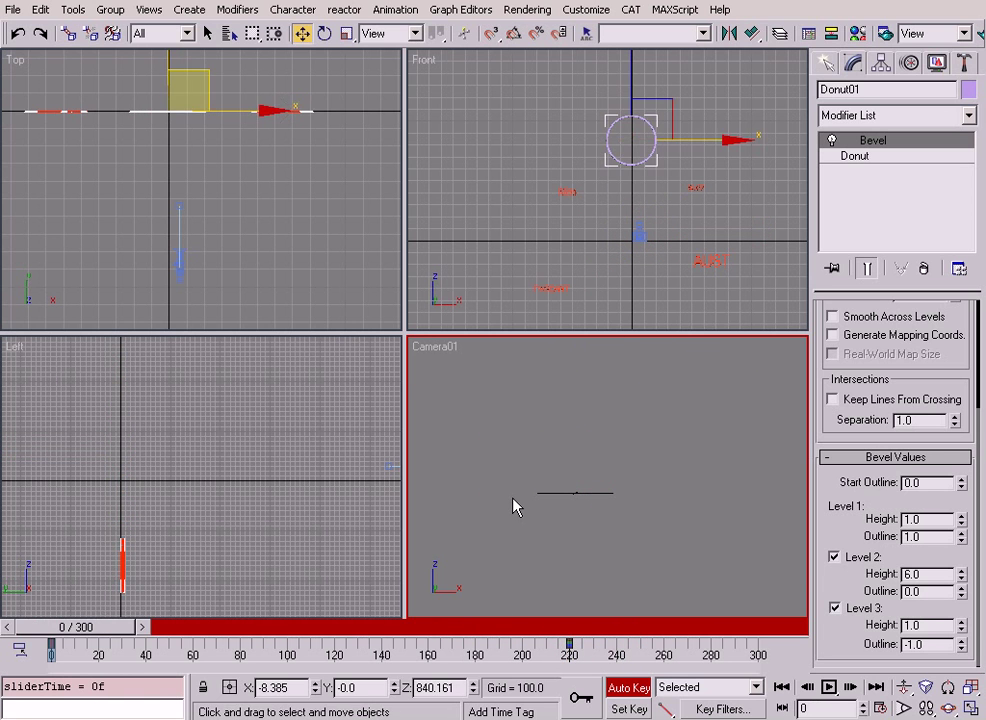
left_click(664, 708)
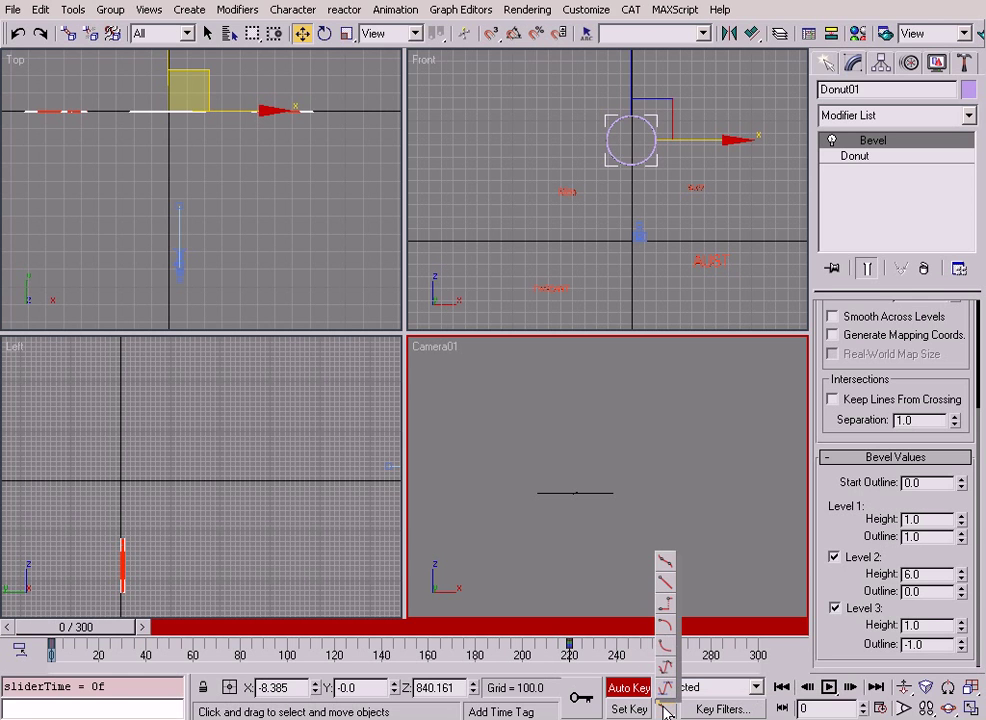
left_click_drag(664, 706, 664, 567)
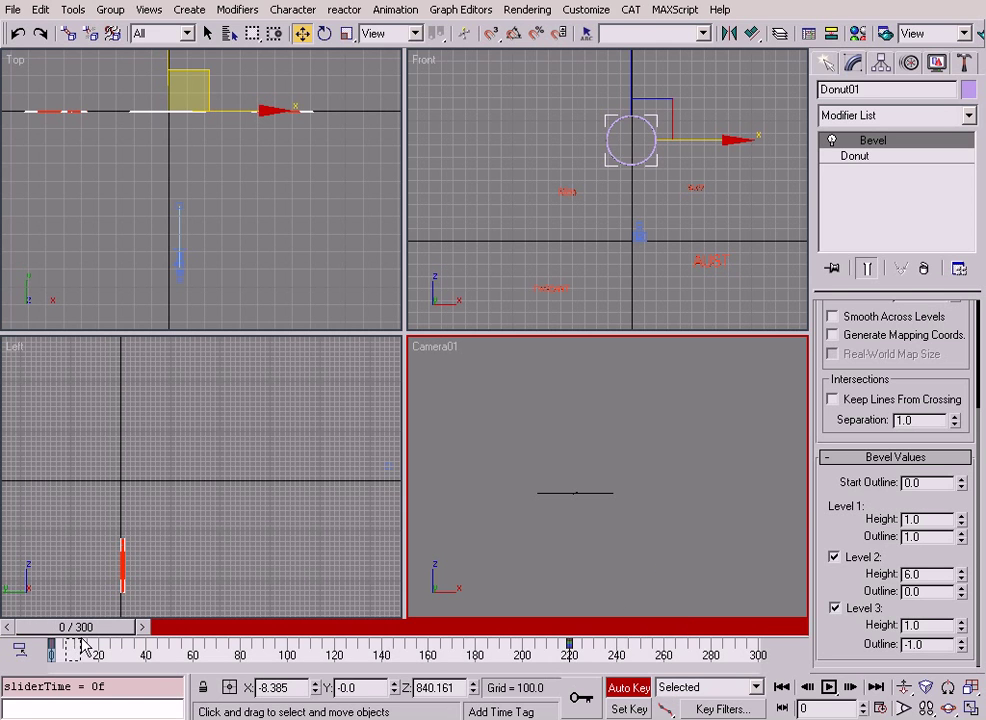
left_click_drag(80, 632, 11, 594)
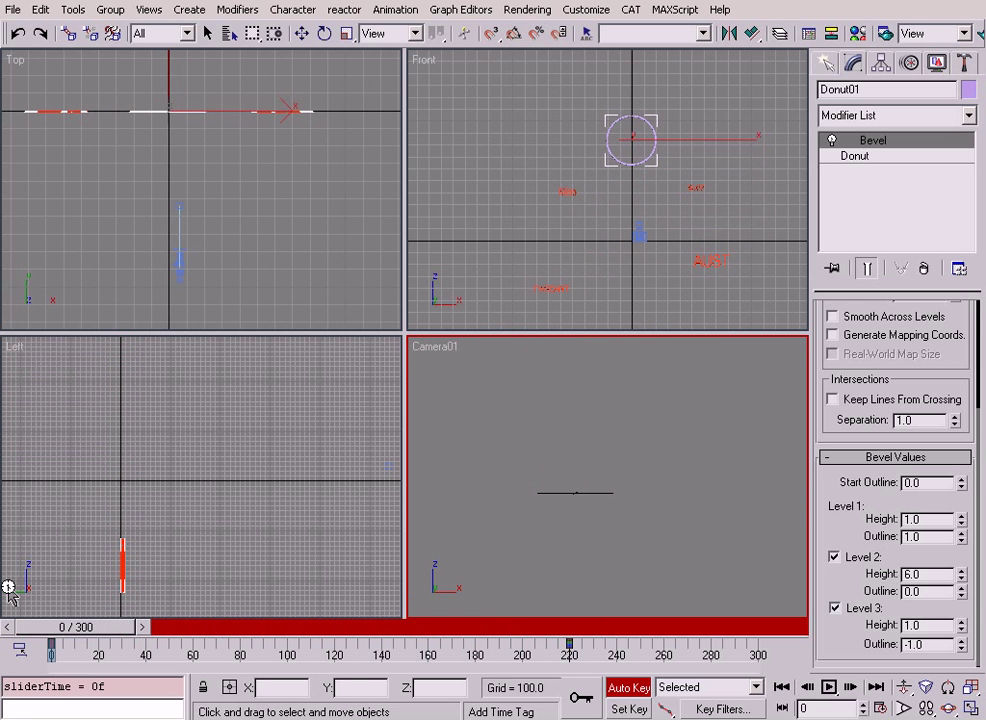
key("w")
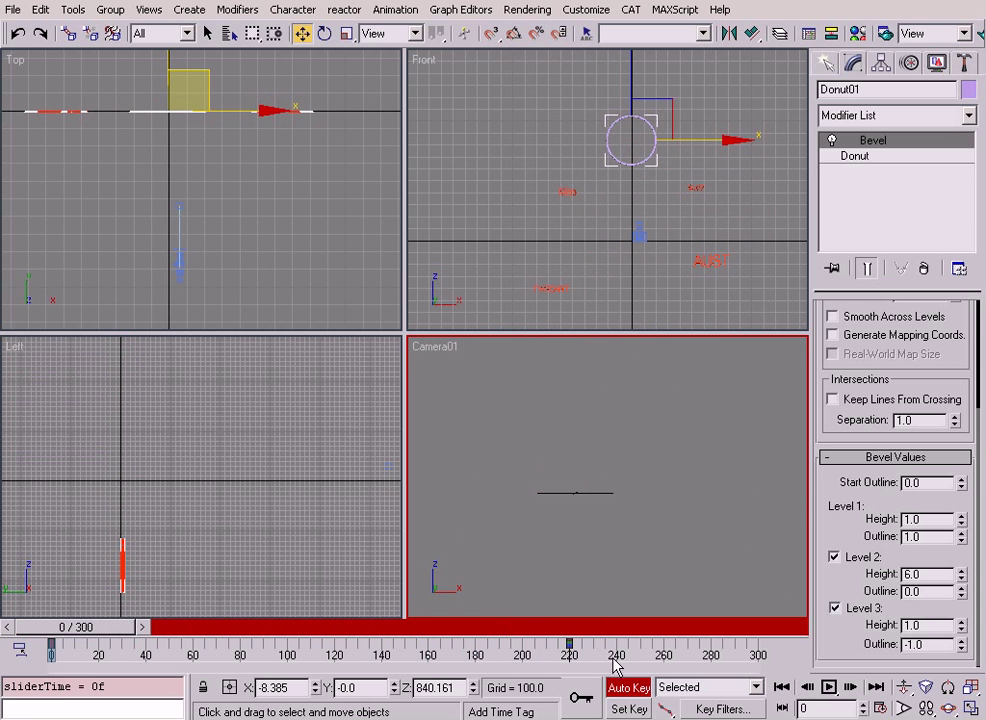
Select the ring and all four text objects and delete all of their existing animation keys.
right_click(616, 194)
key("alt+w")
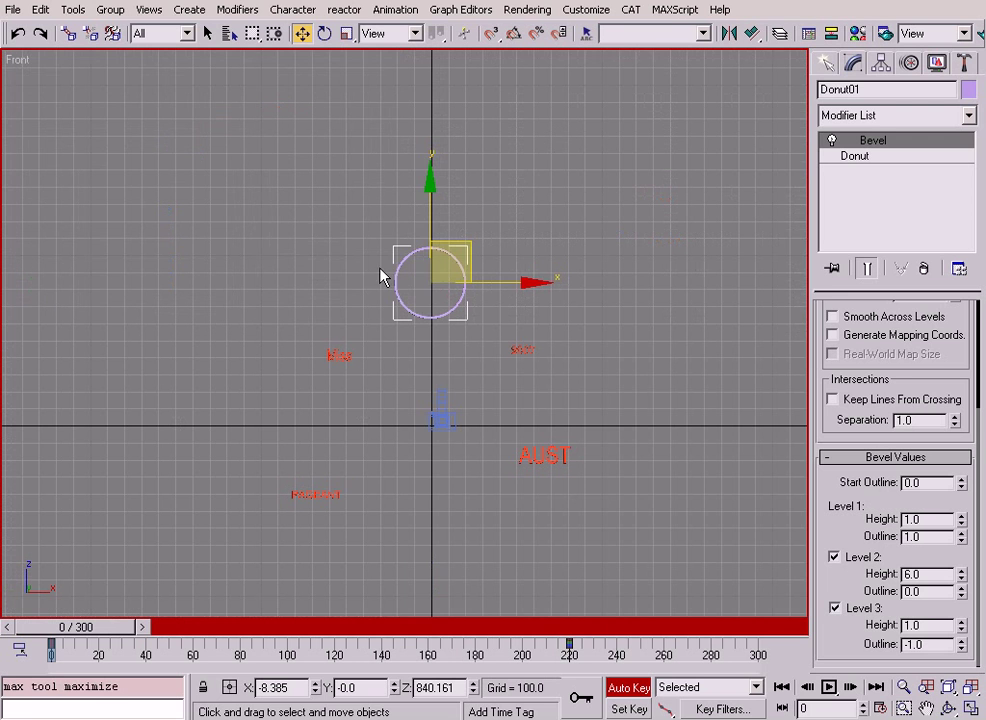
left_click_drag(315, 240, 316, 242)
left_click_drag(104, 632, 620, 630)
scroll(537, 411, "up", 5)
key("alt+w")
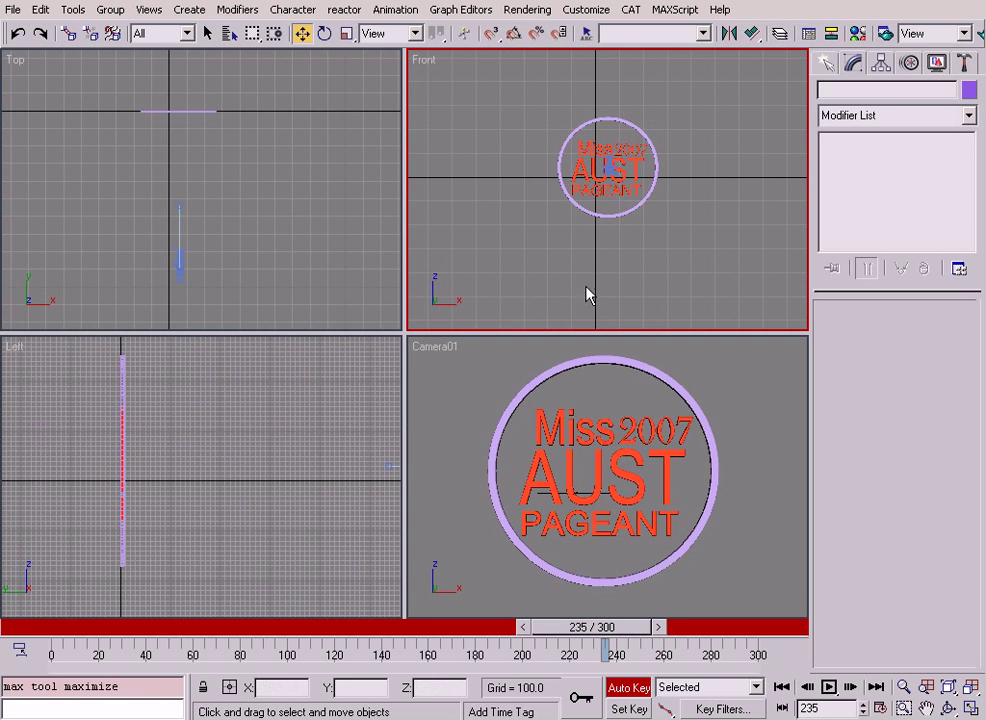
left_click_drag(426, 368, 752, 590)
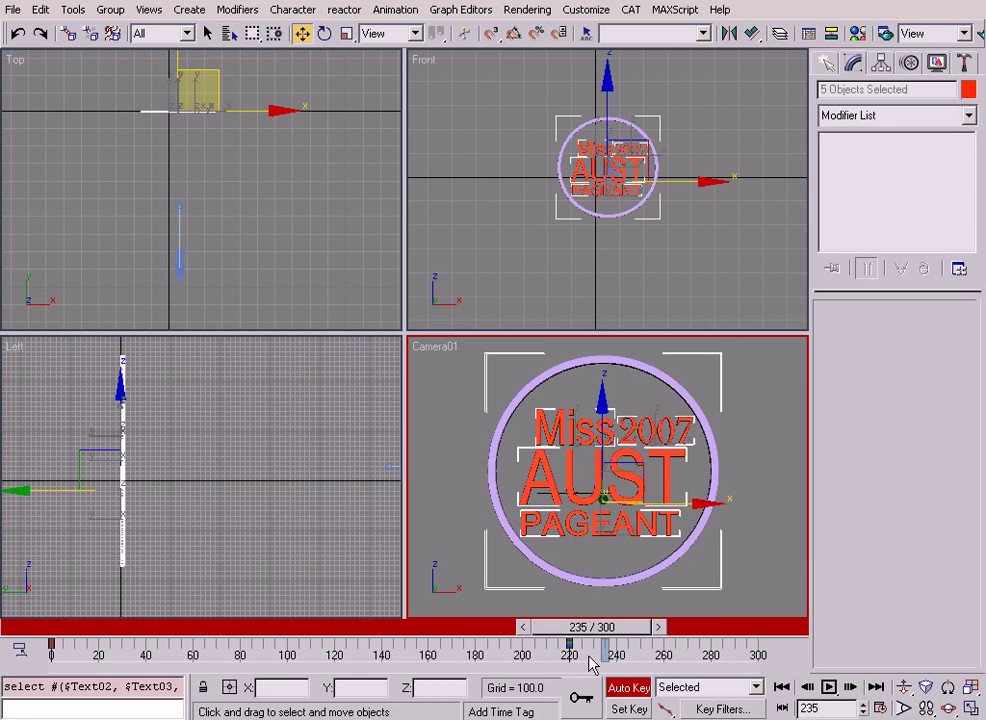
left_click_drag(590, 665, 452, 667)
right_click(92, 642)
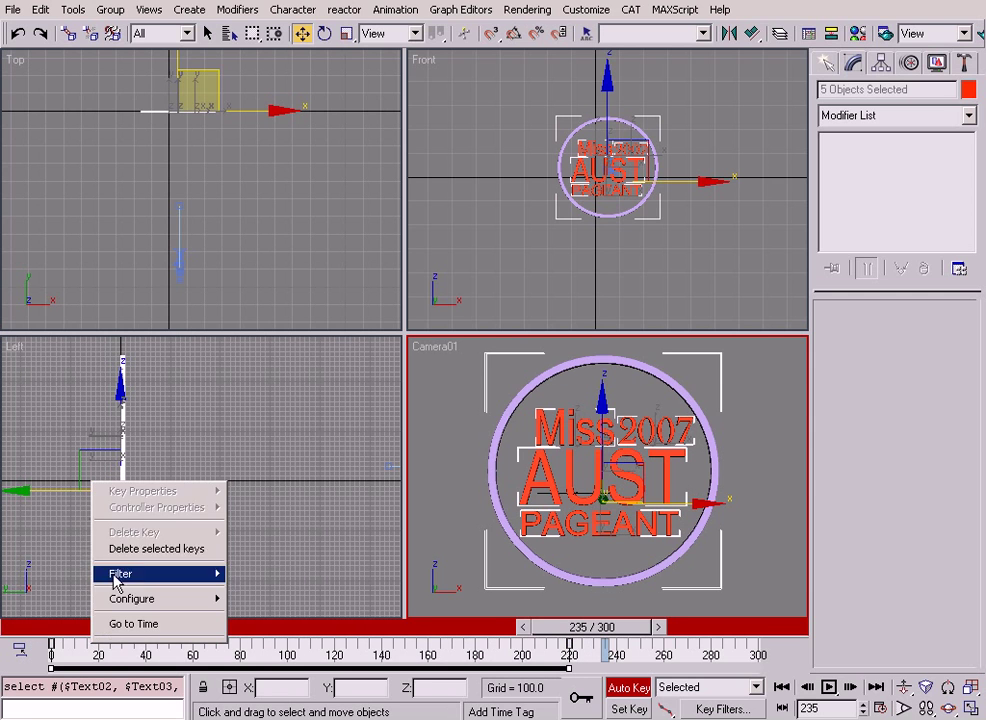
left_click(128, 549)
Set a new key at frame 220 for the ring and all four text objects.
left_click_drag(592, 632, 572, 638)
key("w")
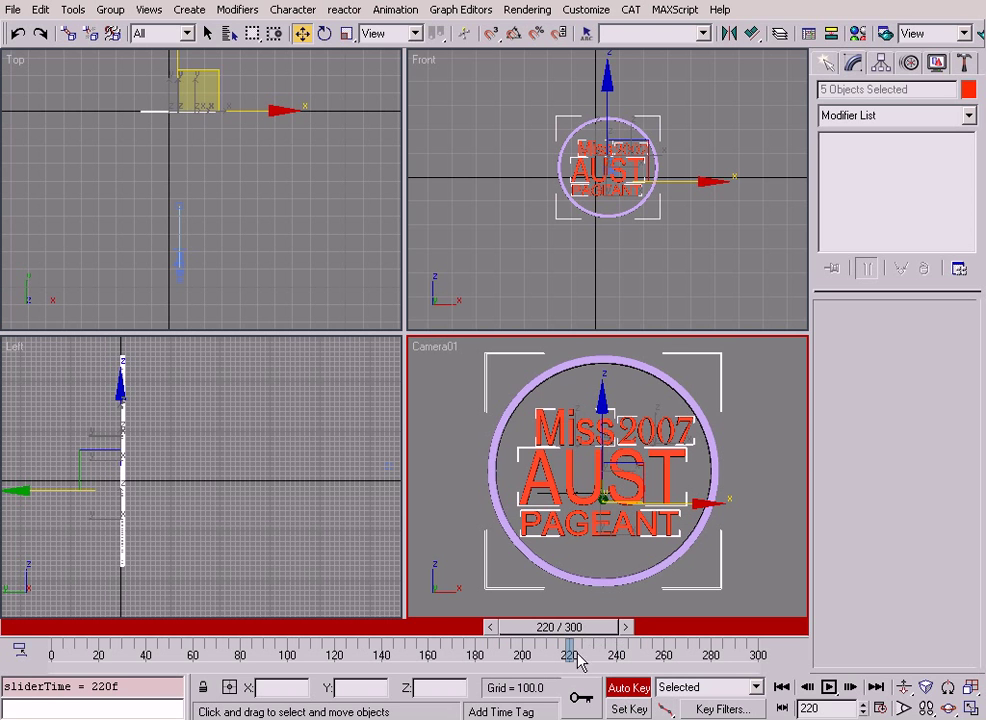
left_click(578, 700)
At frame 0, move the ring to about X -841, Z 761, "2007" to the upper right and "Miss" up to about X -17, Z 674.
left_click_drag(587, 642, 4, 594)
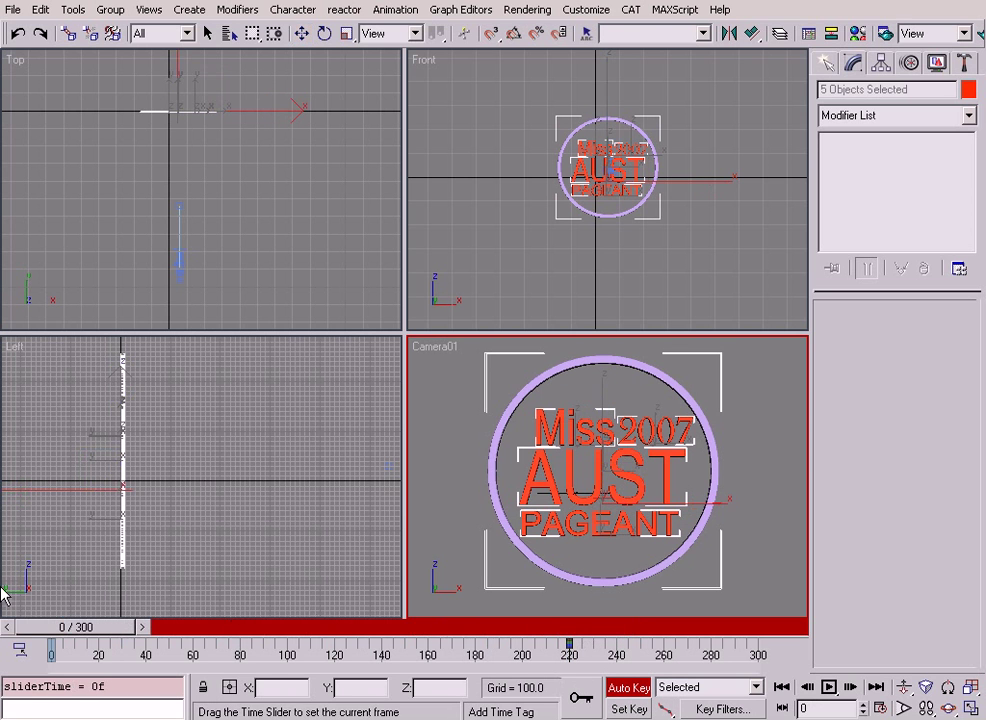
left_click(539, 174)
key("alt+w")
scroll(536, 413, "down", 3)
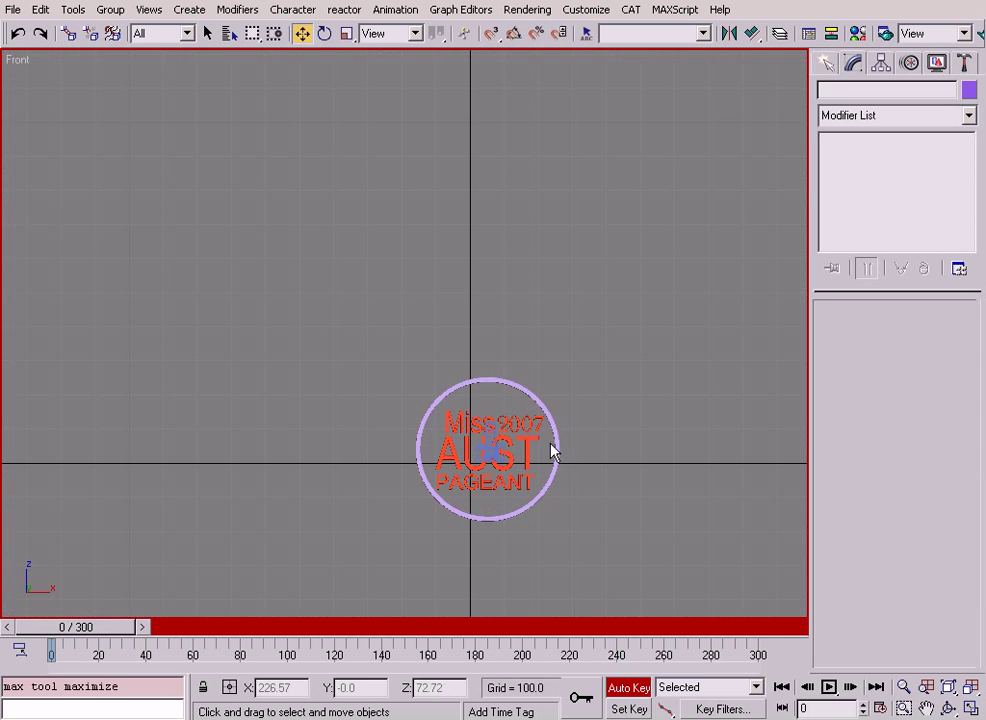
left_click_drag(547, 410, 245, 166)
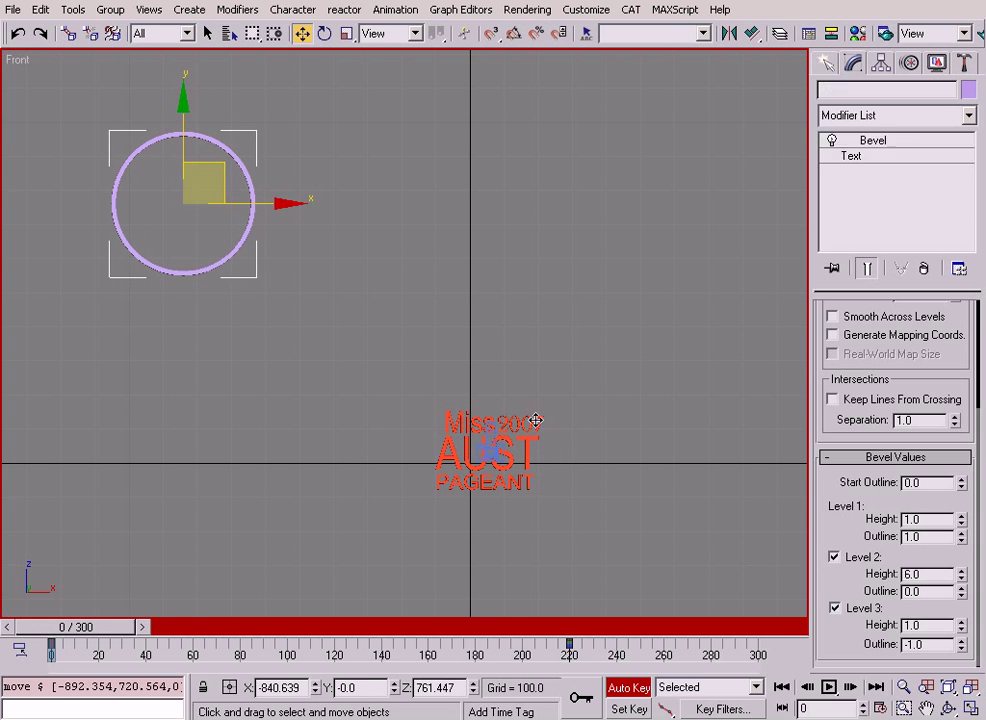
left_click_drag(536, 422, 678, 216)
left_click_drag(469, 426, 463, 226)
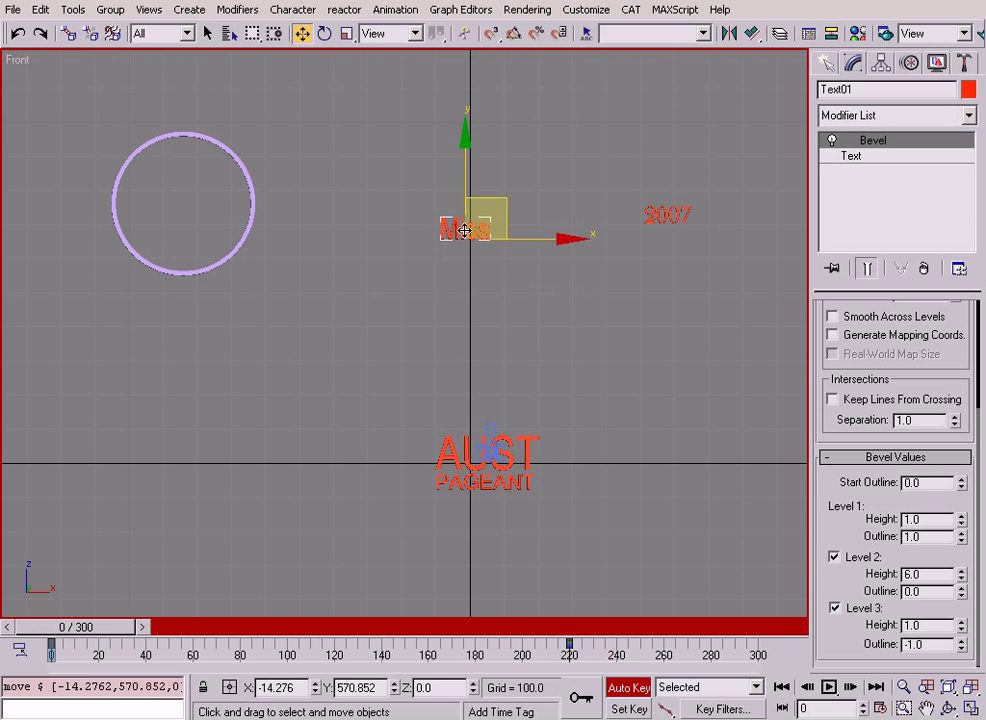
Move "PAGEANT" far below the origin and "AUST" to about X -949, Z -298 at frame 0, and scrub the result in the camera view.
left_click_drag(467, 488, 468, 603)
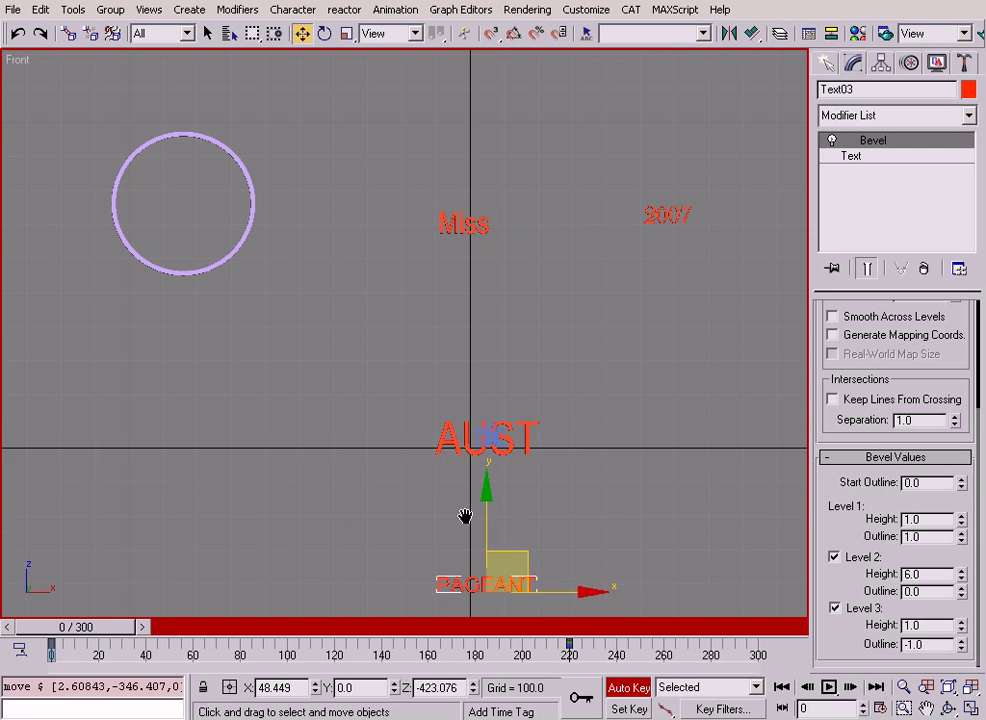
scroll(467, 240, "down", 2)
left_click_drag(525, 464, 535, 561)
left_click_drag(458, 385, 228, 438)
key("alt+w")
right_click(425, 585)
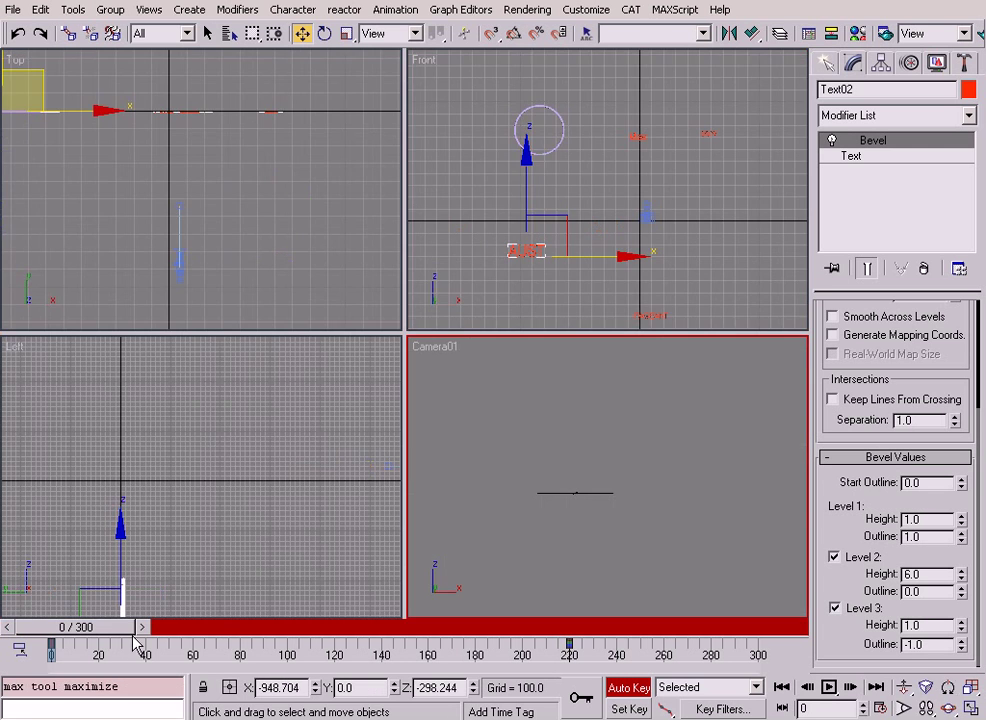
left_click_drag(107, 627, 110, 483)
Rotate the "AUST" and "Miss" texts freely on several axes at frame 0 so they start tilted.
right_click(560, 222)
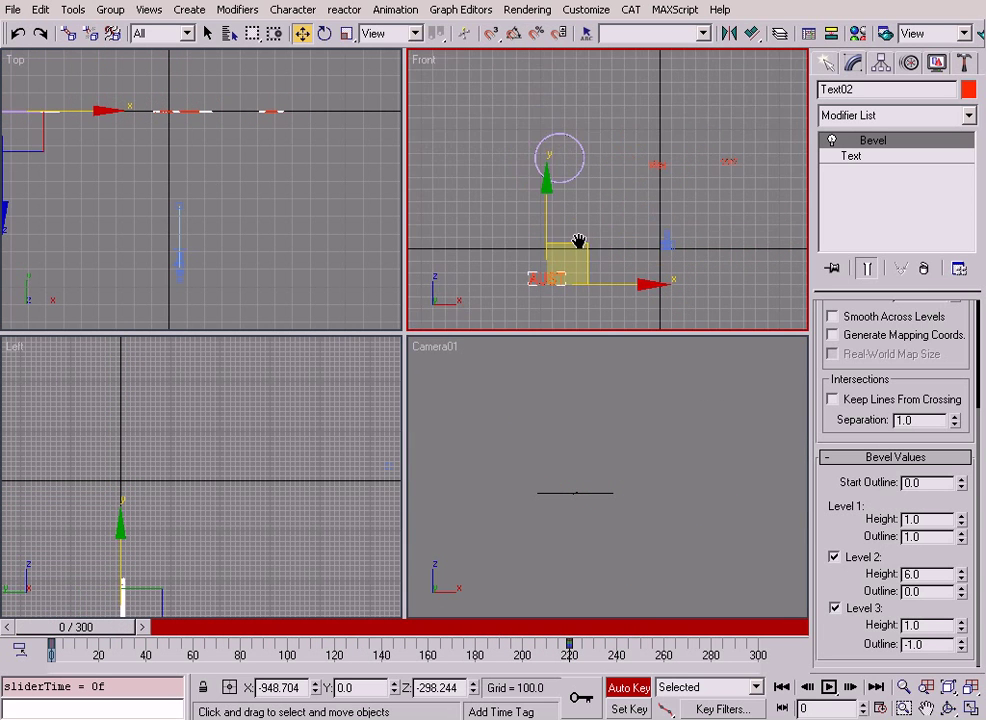
key("alt+w")
right_click(319, 403)
left_click(345, 321)
left_click_drag(319, 510, 134, 306)
left_click_drag(331, 510, 281, 455)
left_click(519, 290)
left_click_drag(523, 276, 788, 125)
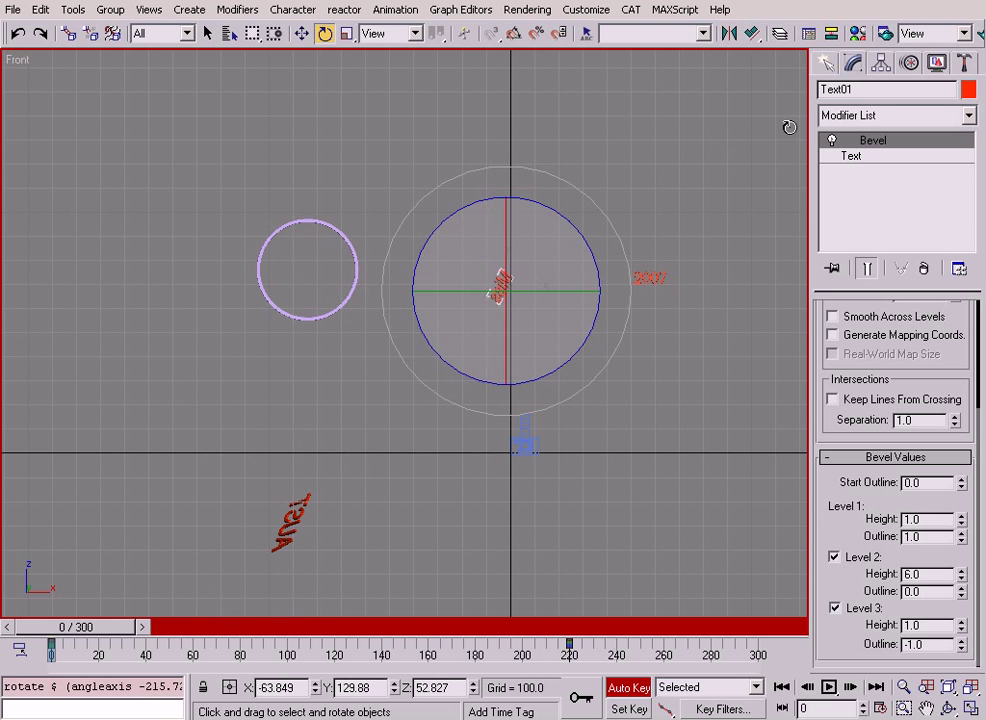
Rotate "2007", "PAGEANT" and the ring freely at frame 0 so they also start tilted.
left_click(655, 280)
left_click_drag(674, 260, 717, 200)
left_click_drag(692, 278, 616, 194)
scroll(547, 541, "down", 2)
middle_click_drag(547, 541, 513, 402)
left_click_drag(507, 472, 479, 286)
left_click(362, 241)
left_click(358, 238)
left_click_drag(413, 213, 315, 176)
Scrub through the timeline in the front view to review how the ring and texts rotate into place.
key("alt+w")
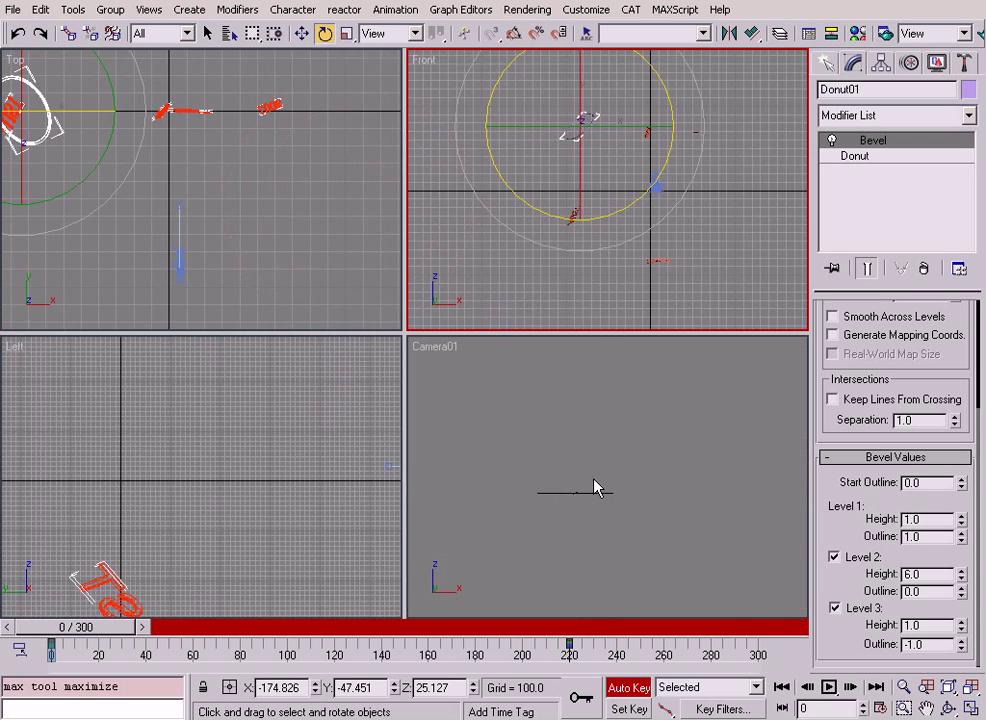
right_click(538, 237)
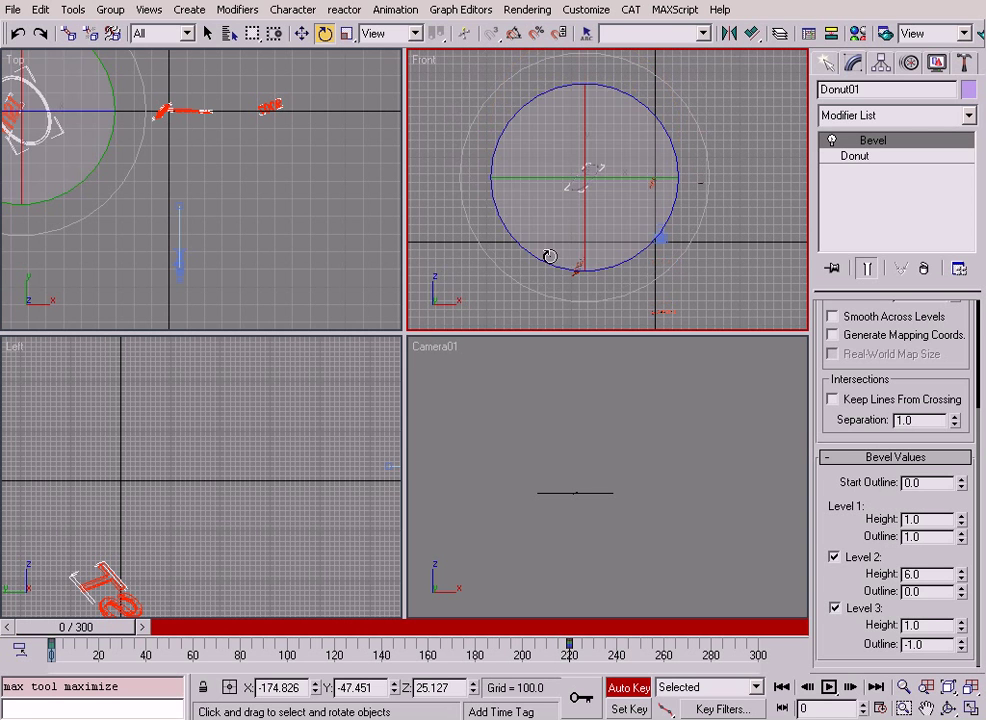
key("alt+w")
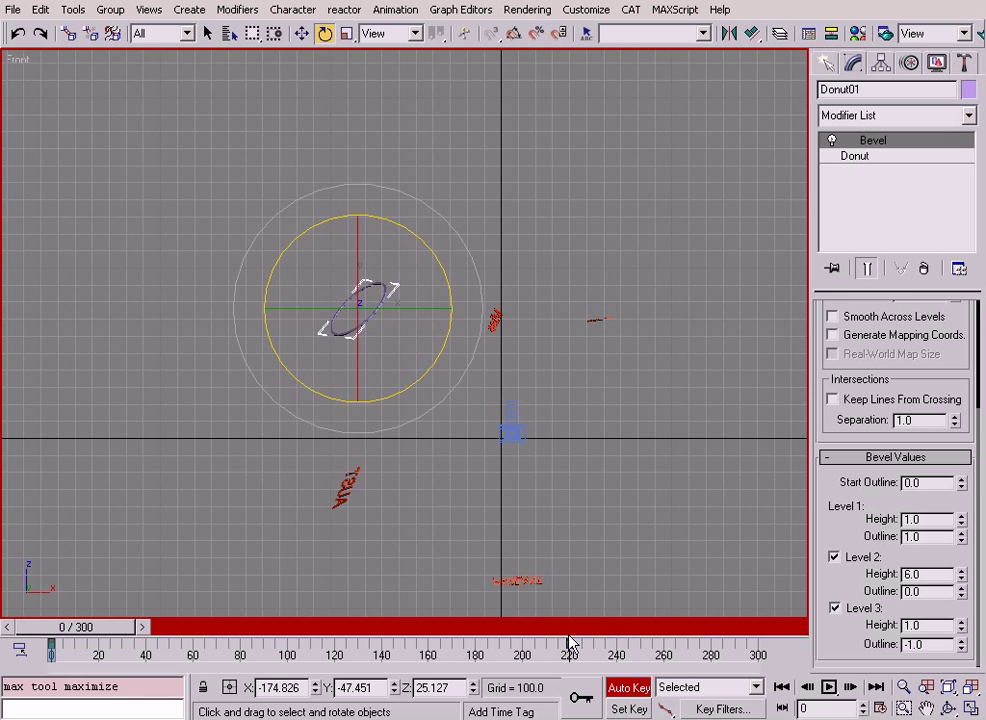
left_click_drag(568, 636, 3, 619)
middle_click_drag(473, 566, 465, 480)
key("alt+z")
left_click_drag(465, 480, 471, 462)
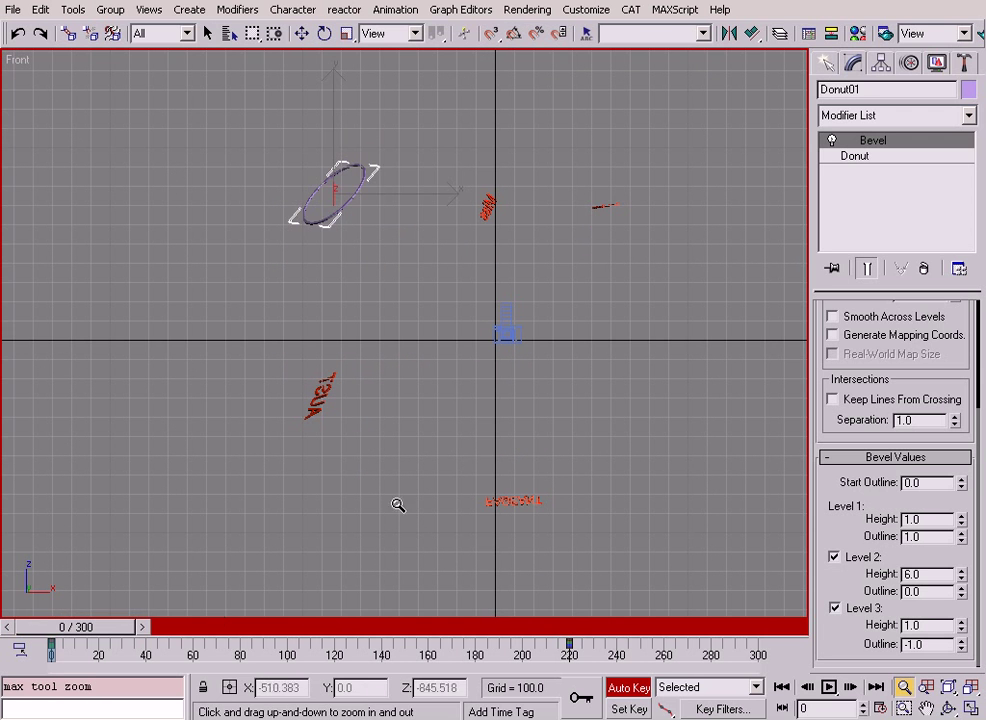
left_click_drag(89, 634, 44, 630)
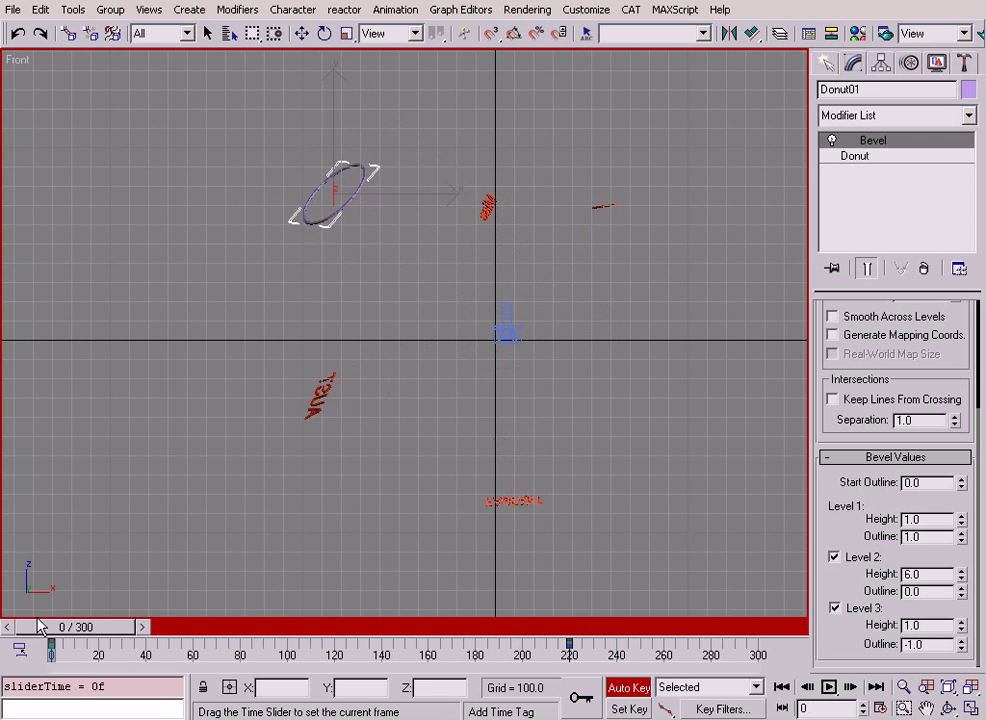
Play the animation in the camera view, and return to frame 0.
key("alt+w")
key("e")
left_click(831, 688)
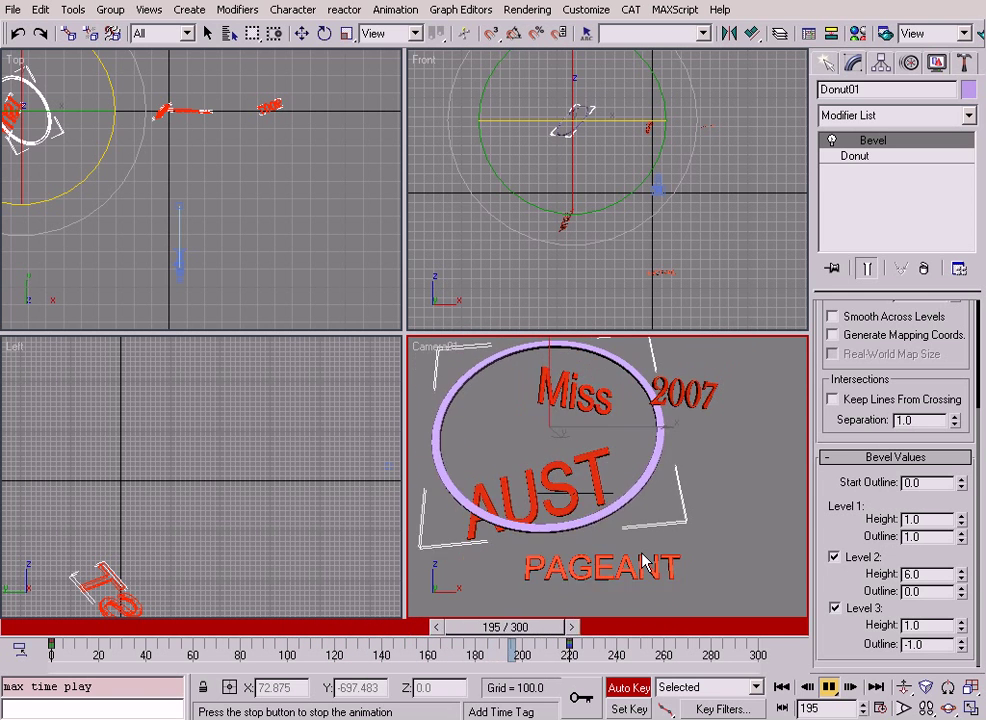
left_click_drag(668, 630, 72, 588)
key("e")
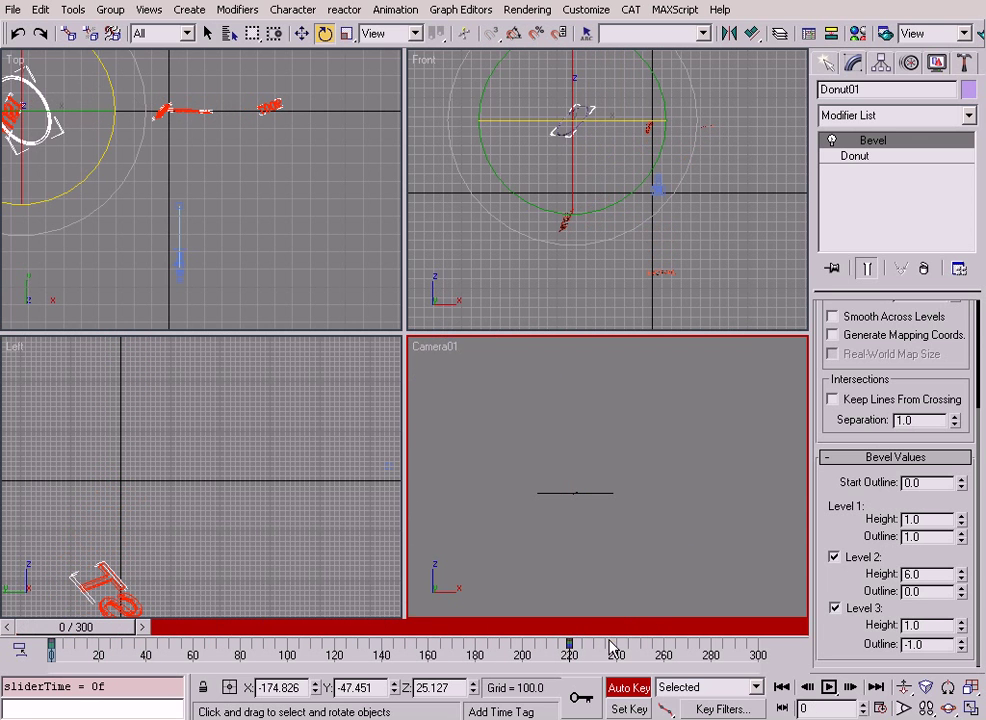
Select the "Miss" text and copy its frame 220 key to about frame 60.
scroll(270, 242, "down", 4)
key("alt+w")
right_click(460, 352)
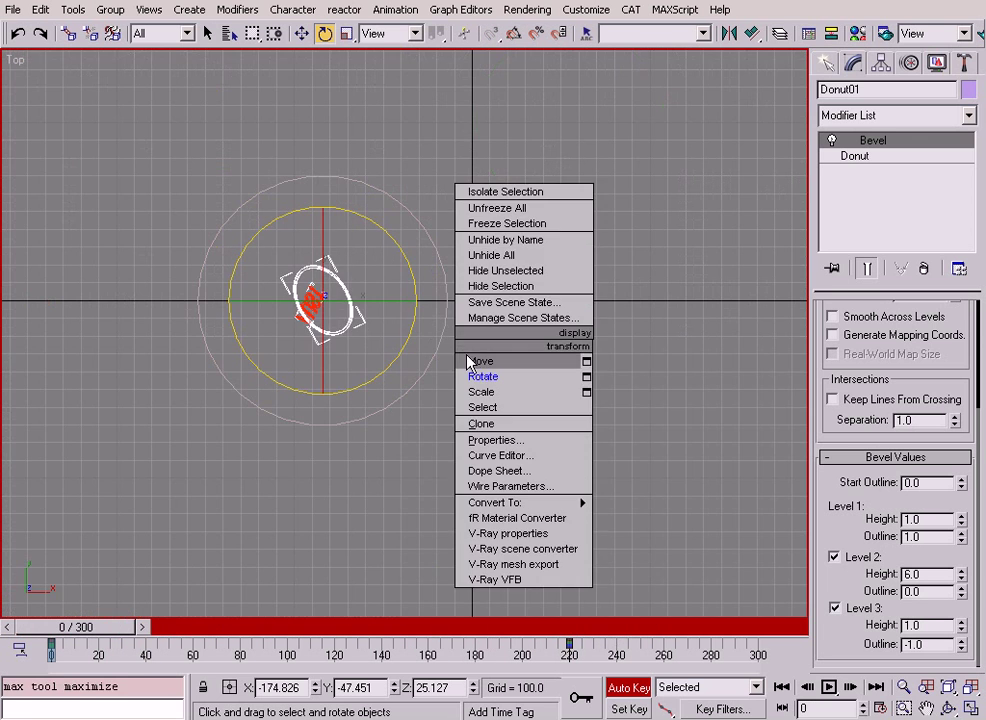
left_click(482, 358)
key("alt+w")
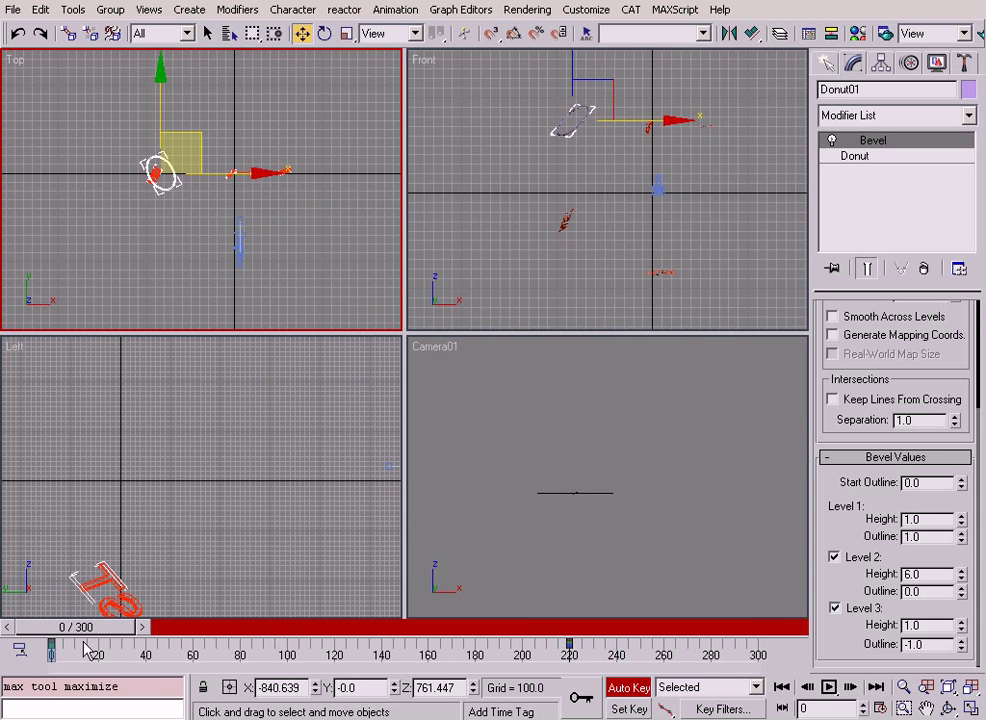
middle_click_drag(570, 128, 557, 148)
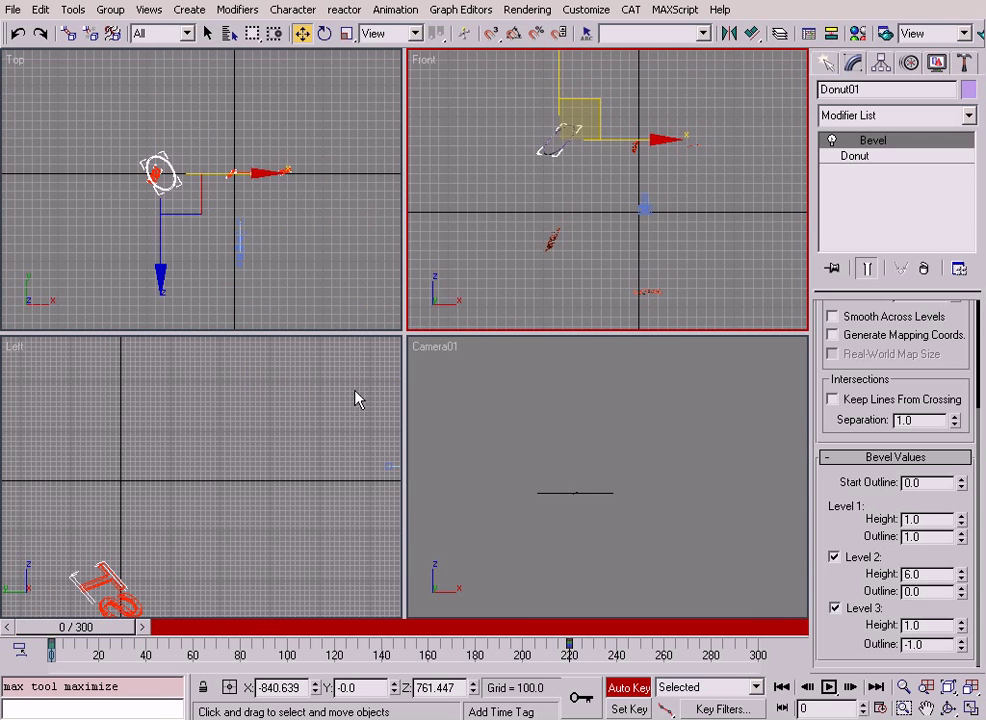
key("alt+w")
left_click(462, 246)
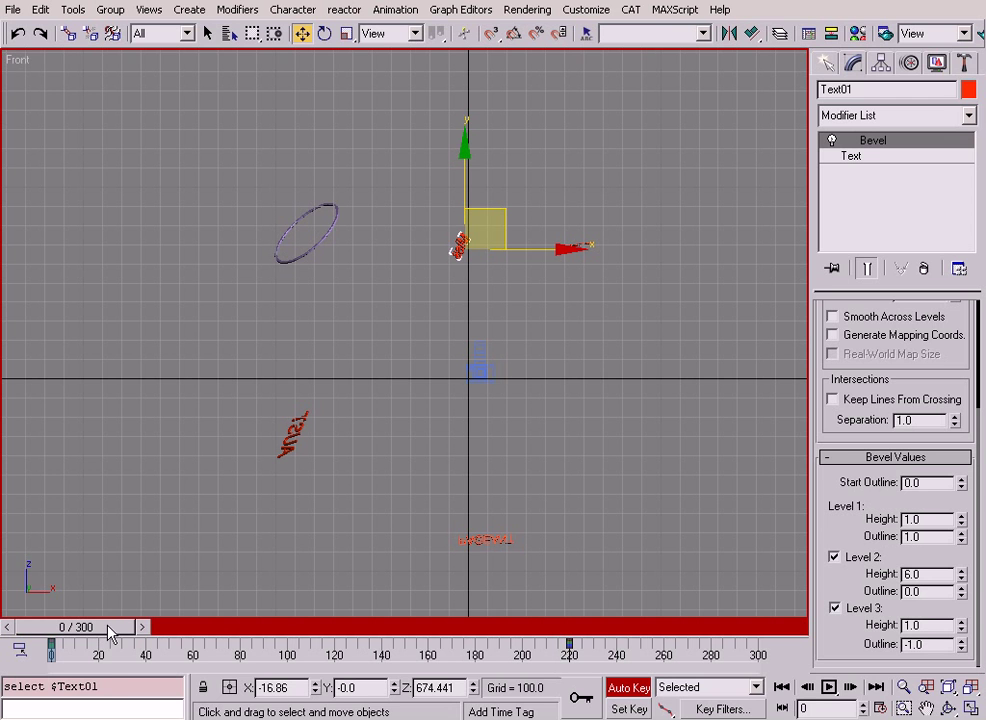
key("alt+w")
right_click(618, 565)
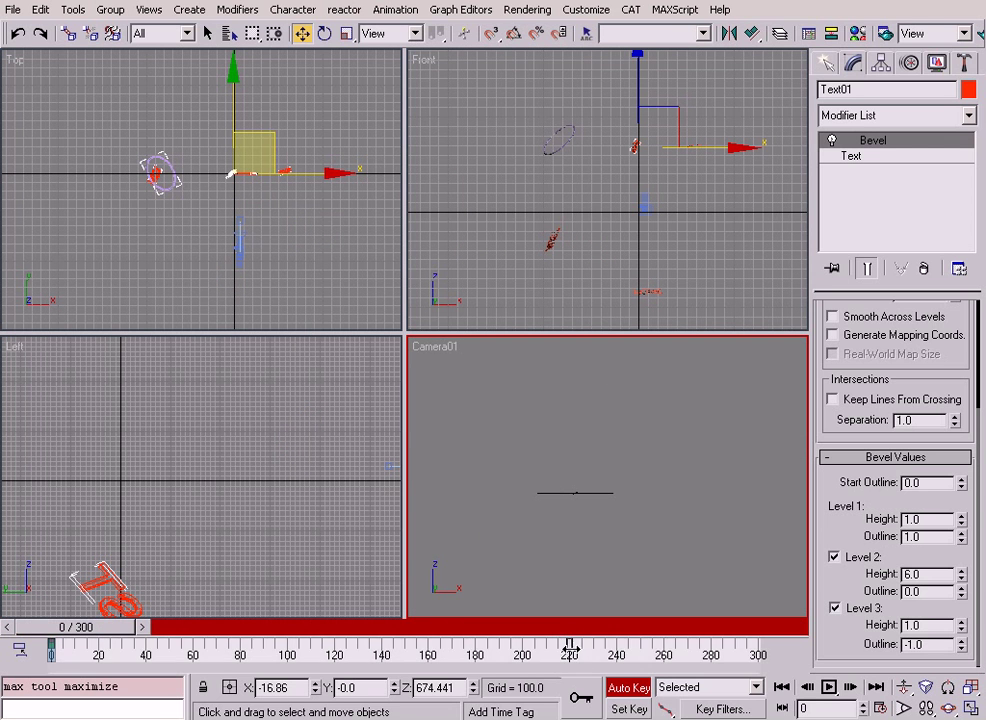
left_click_drag(569, 650, 541, 651, "shift")
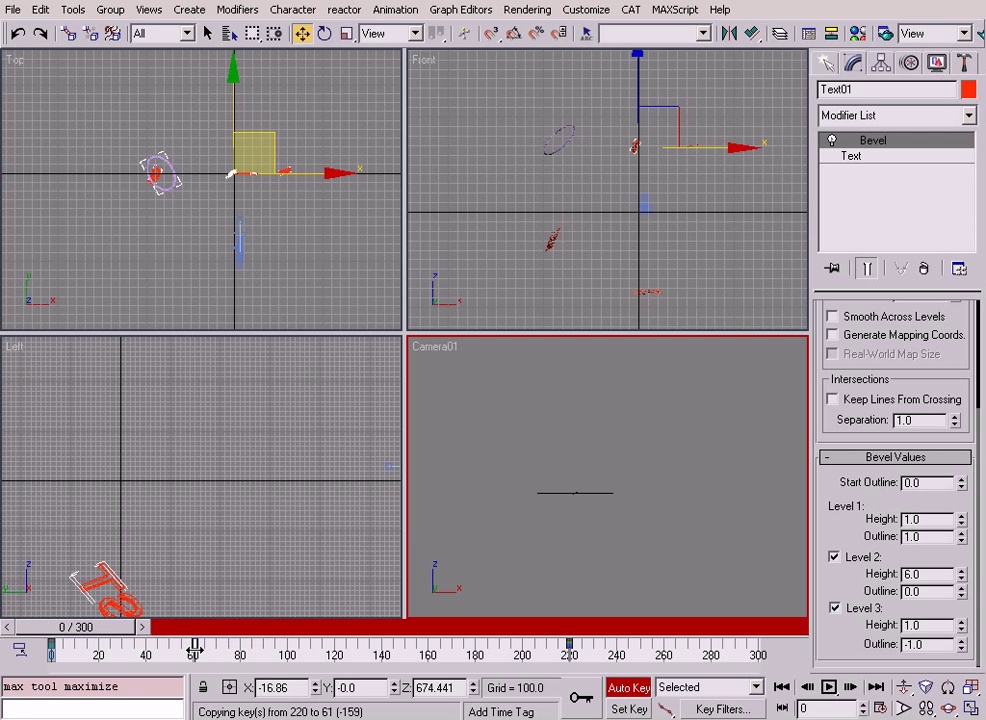
left_click_drag(193, 654, 193, 654, "shift")
Scrub to frame 59 and on to frame 220 in the camera view to check the timing of "Miss".
left_click_drag(115, 628, 213, 627)
key("w")
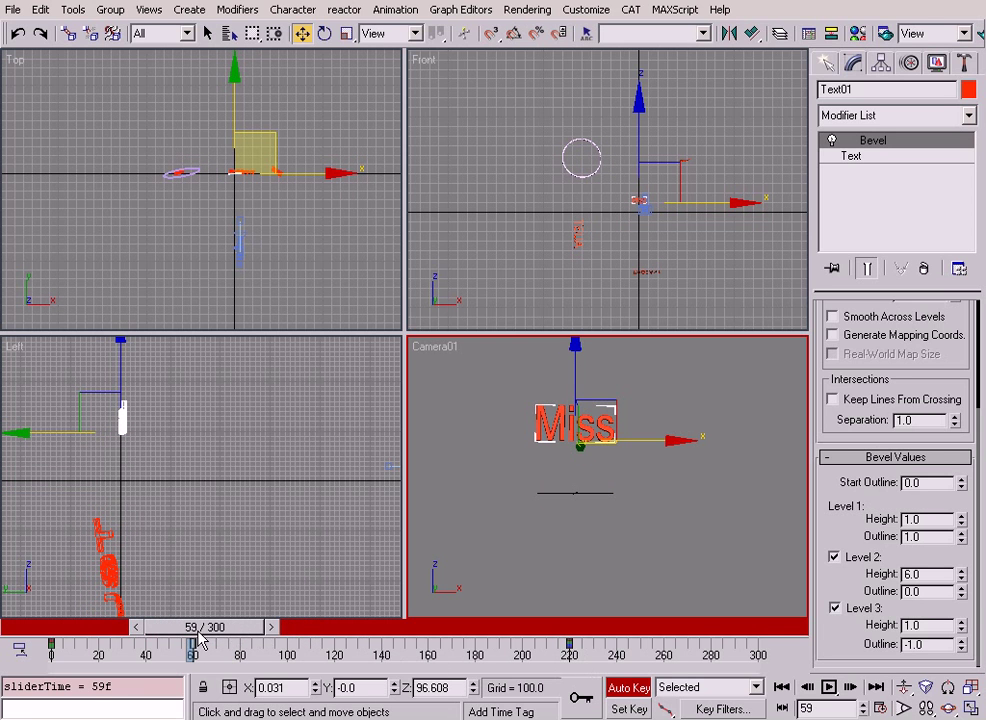
left_click_drag(220, 627, 605, 645)
key("w")
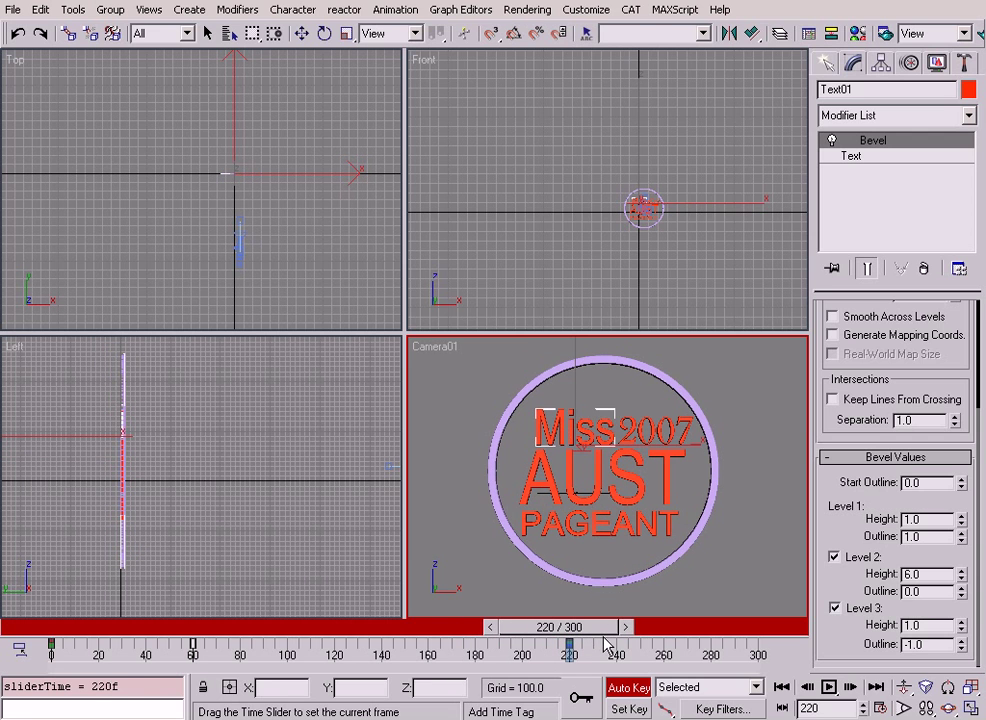
Select the "AUST" text and copy its frame 220 key to frame 100.
key("w")
left_click(608, 496)
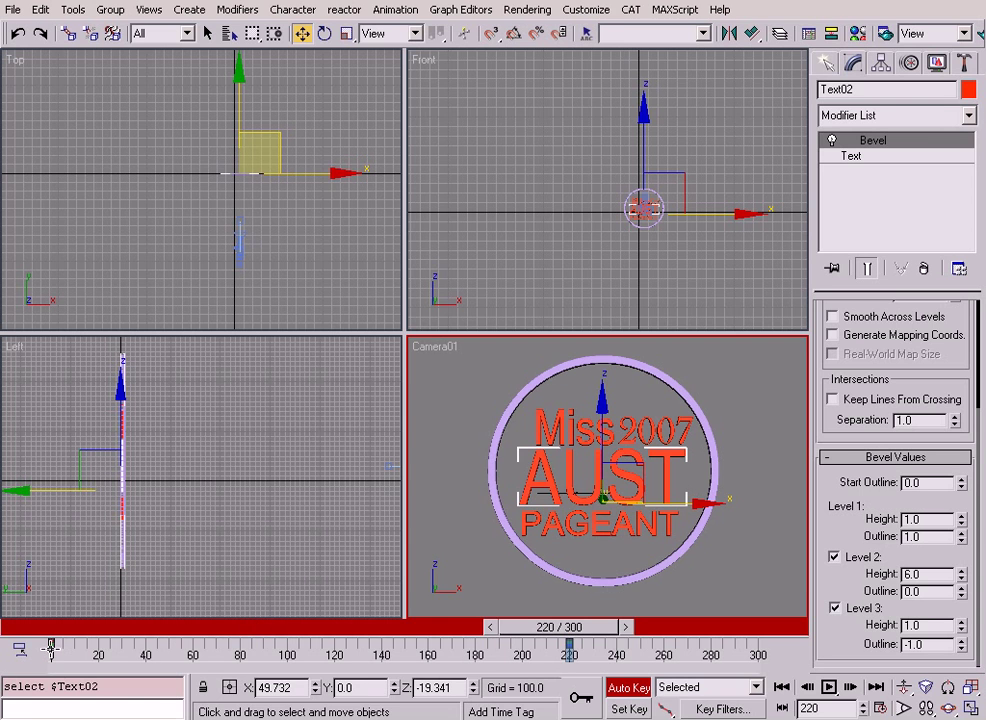
left_click_drag(569, 651, 516, 651, "shift")
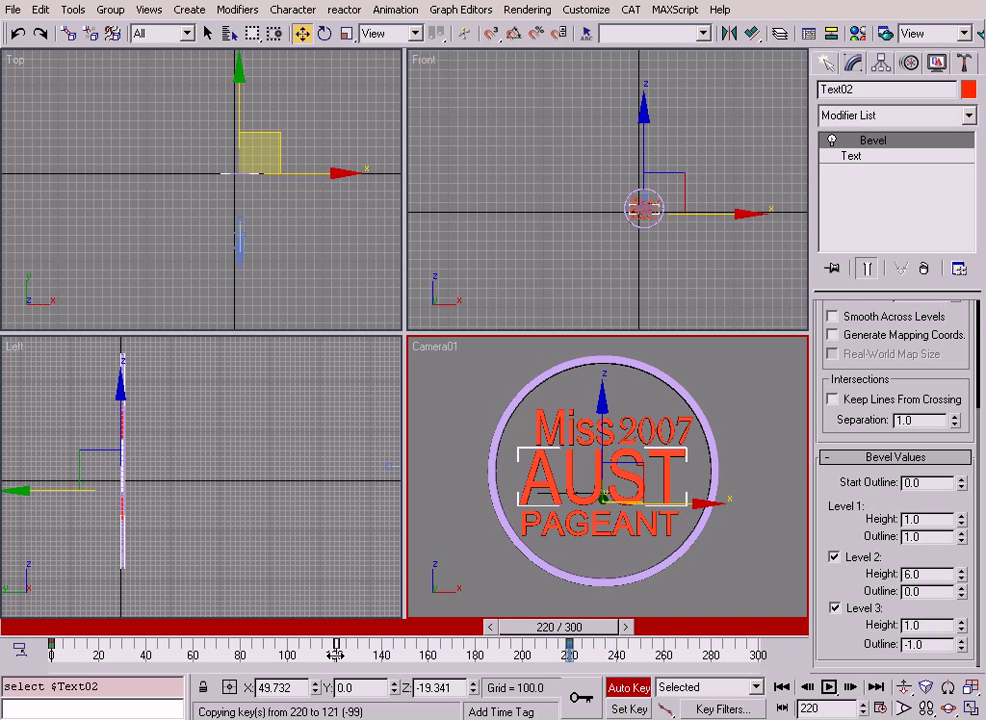
left_click_drag(287, 654, 287, 654, "shift")
Scrub to frame 145 and on to frame 205 in the camera view to check the timing of "AUST".
left_click_drag(558, 627, 372, 608)
key("w")
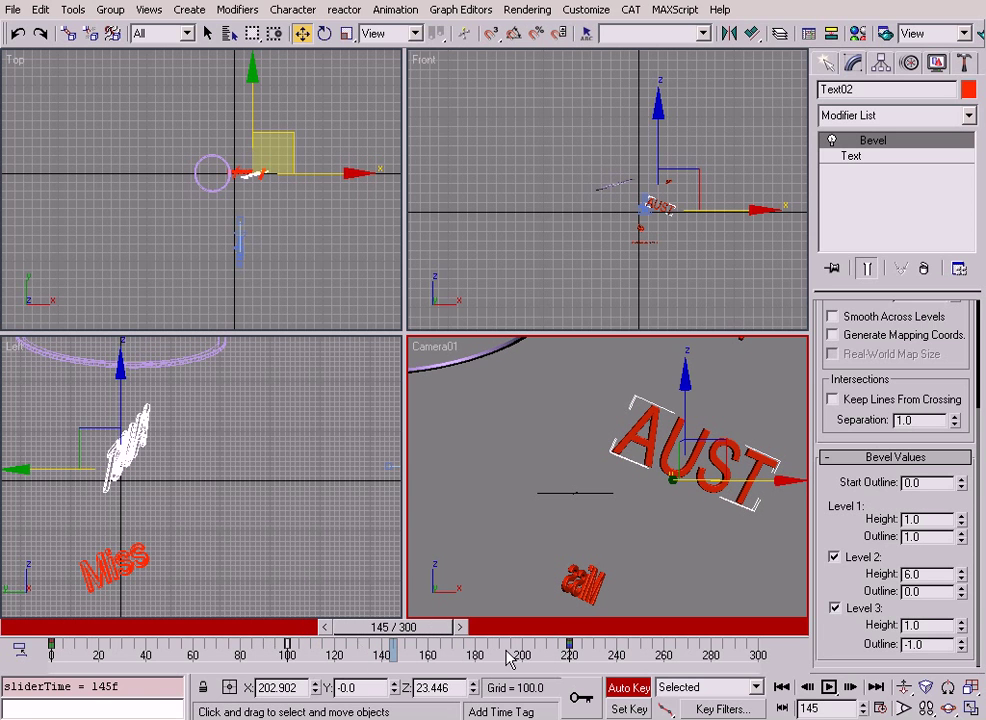
left_click_drag(392, 630, 543, 511)
key("w")
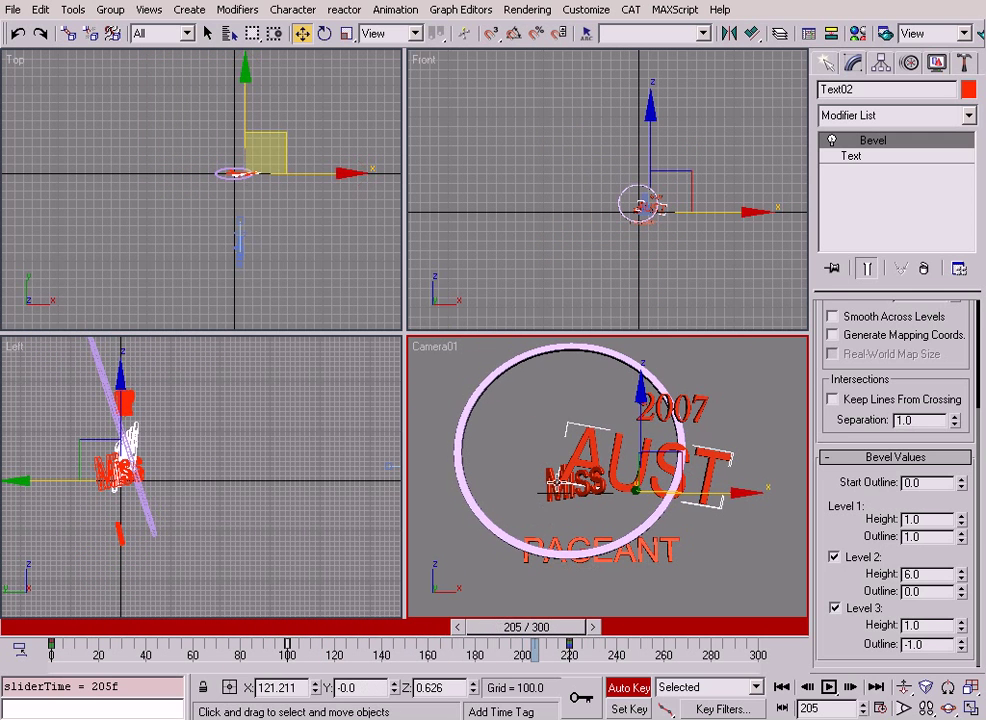
Select the "PAGEANT" text and copy its frame 220 key to about frame 140.
left_click(588, 545)
left_click_drag(500, 638, 372, 624)
left_click_drag(409, 633, 403, 633)
left_click_drag(568, 652, 558, 651, "shift")
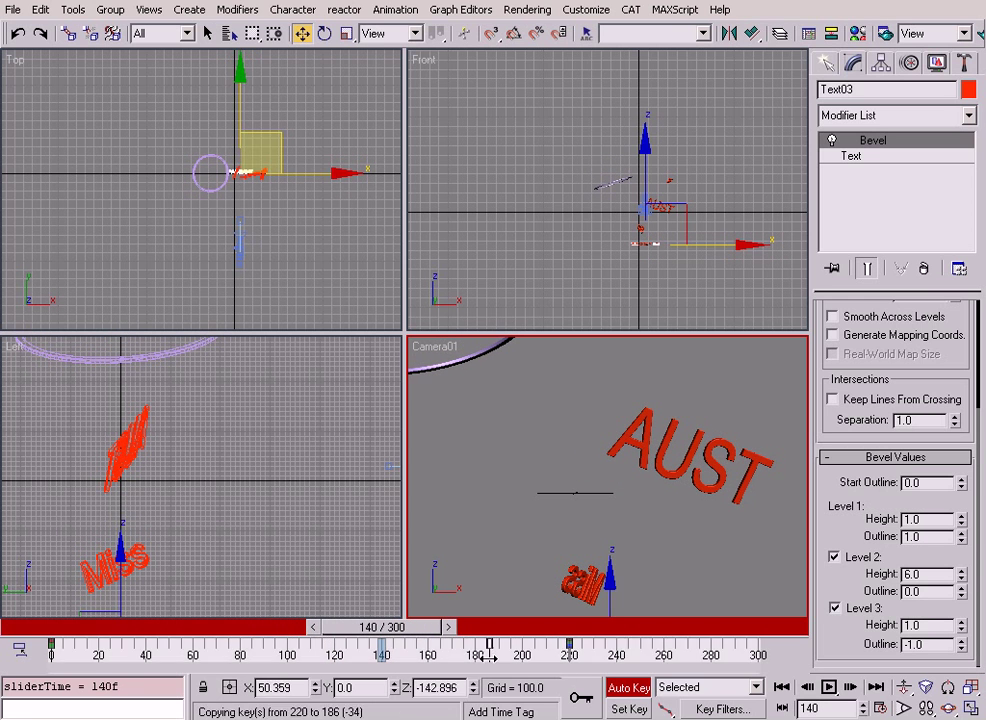
left_click_drag(381, 654, 447, 588, "shift")
key("w")
Select the "2007" text and, at frame 260 with Auto Key on, rotate it about 367 degrees around its vertical axis.
left_click(722, 350)
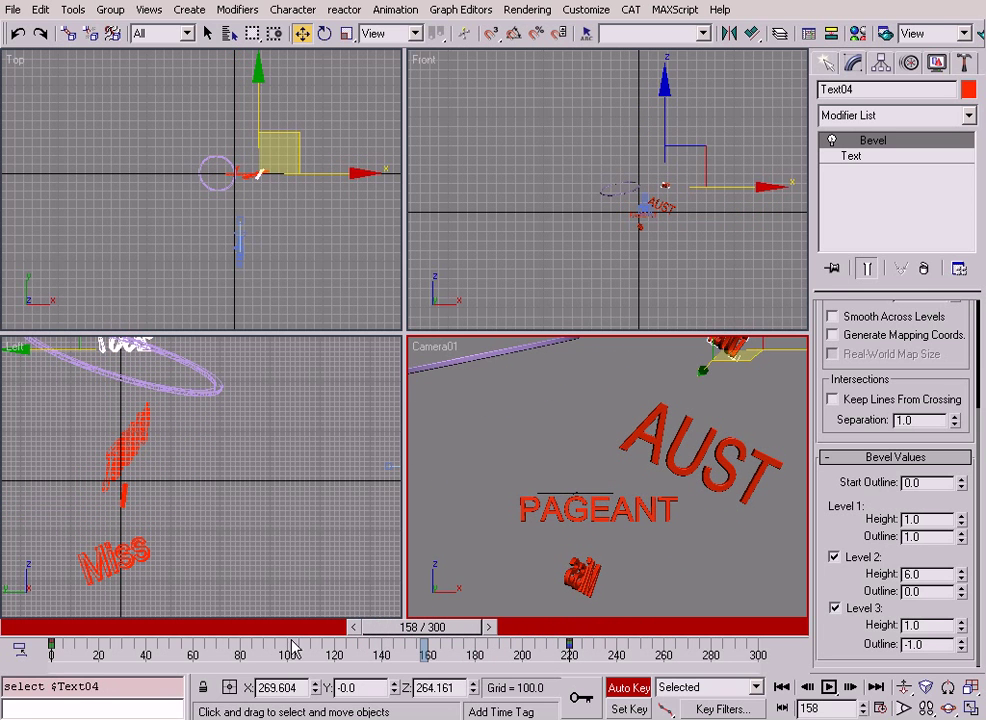
left_click_drag(408, 637, 550, 608)
key("w")
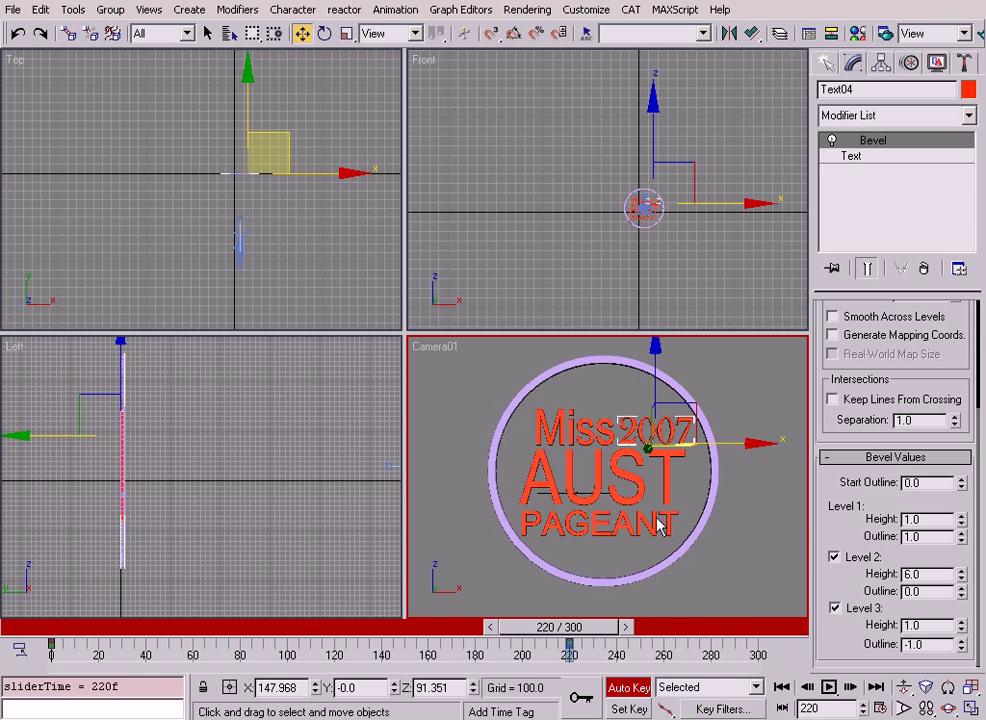
left_click_drag(587, 628, 672, 635)
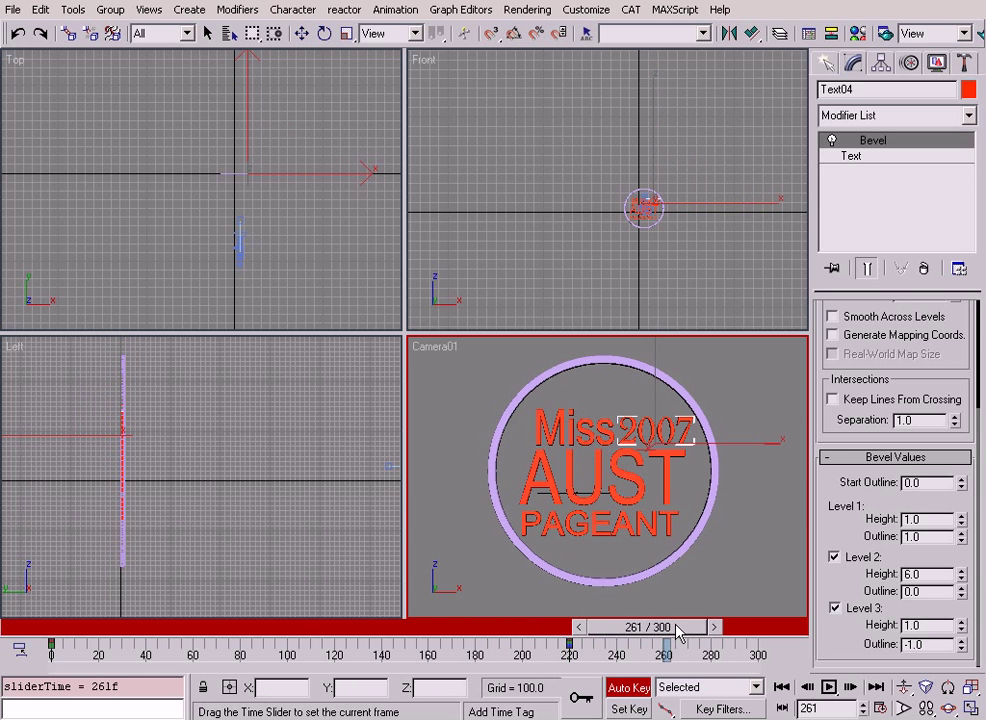
right_click(642, 437)
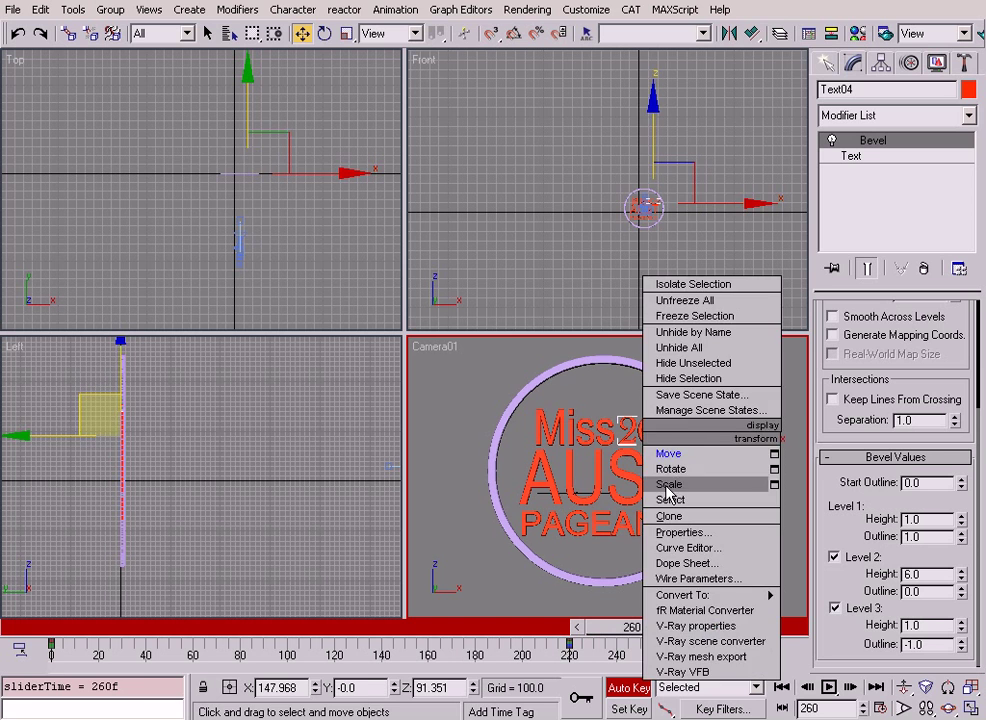
left_click(660, 469)
left_click_drag(636, 461, 334, 525)
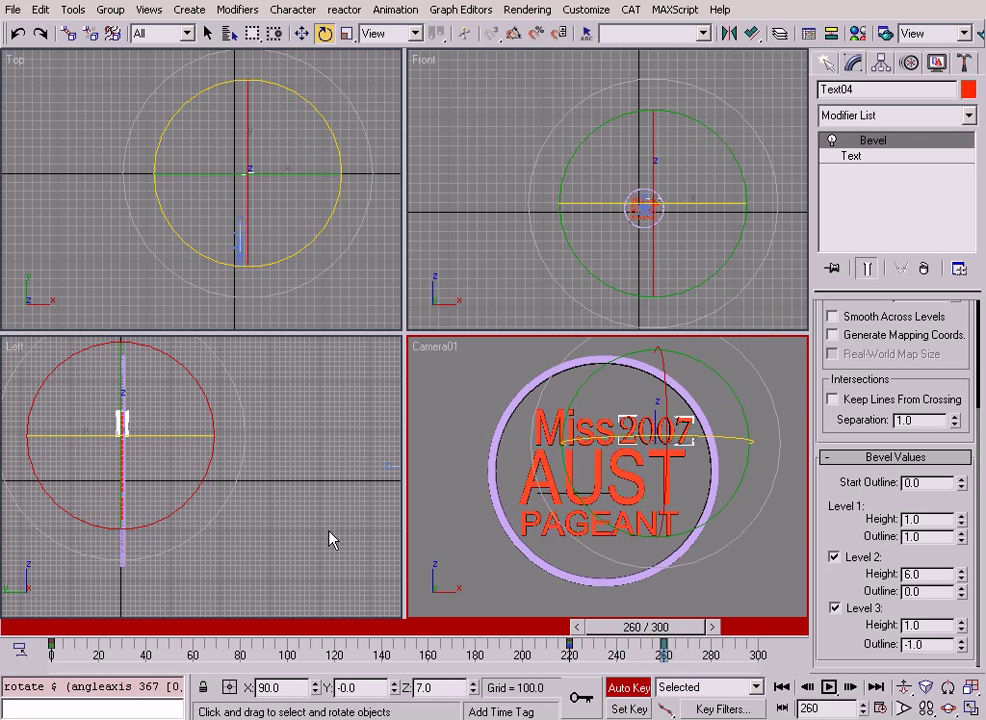
Set the "2007" text's Z rotation to 0 at frame 260 and scrub back through the timeline to check its spin.
mouse_move(672, 638)
left_mouse_down()
mouse_move(490, 636)
mouse_move(712, 636)
mouse_move(668, 640)
left_mouse_up()
key("e")
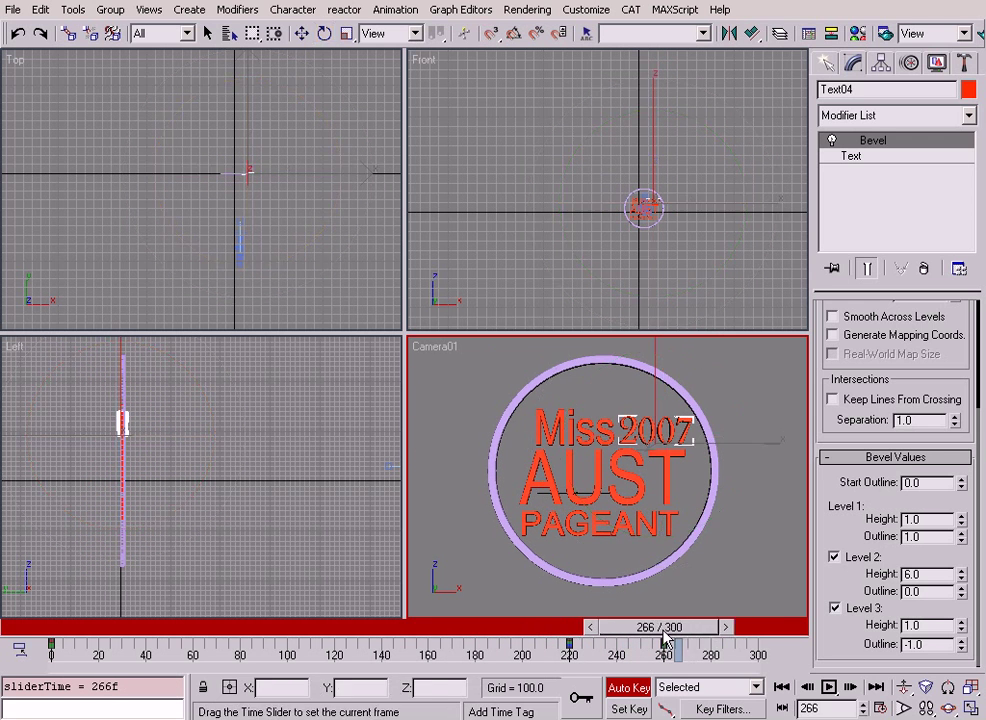
key("e")
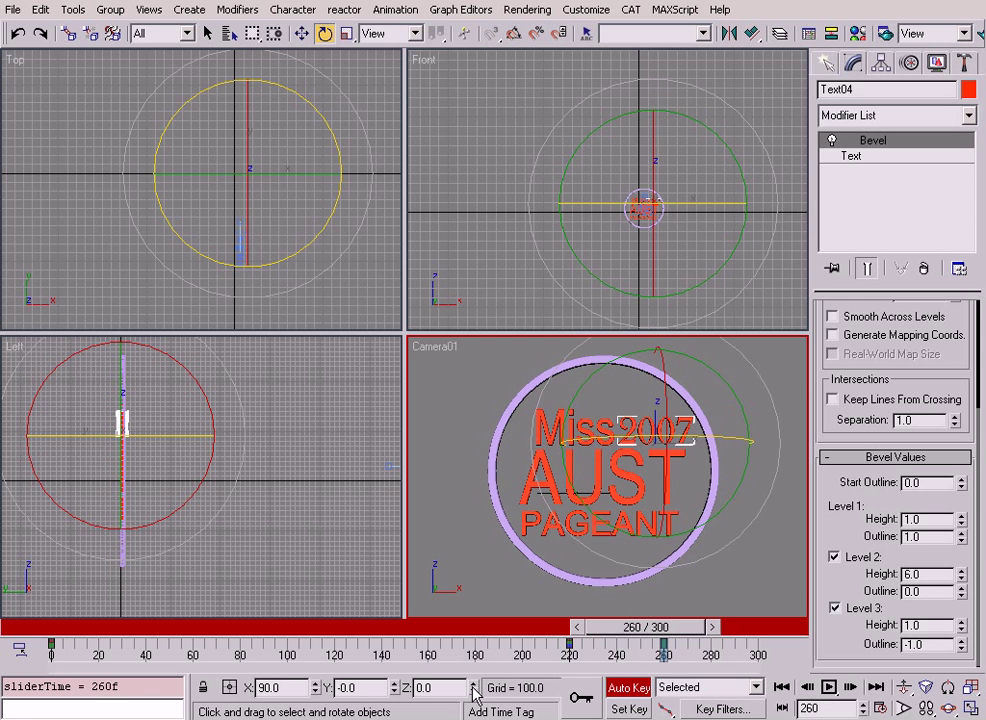
left_click_drag(672, 632, 477, 643)
key("e")
Copy the ring's frame 220 key to frame 160, rotate the ring freely about -307 degrees there, and return to frame 220.
left_click(668, 561)
key("e")
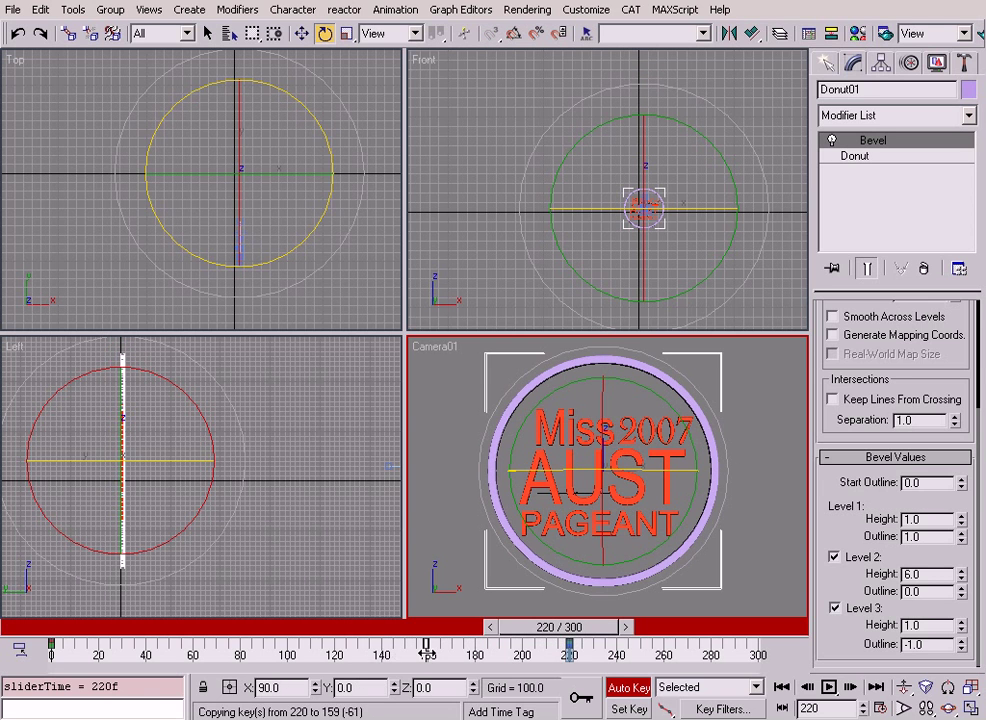
left_click_drag(590, 627, 455, 608)
key("e")
left_click_drag(648, 437, 310, 125)
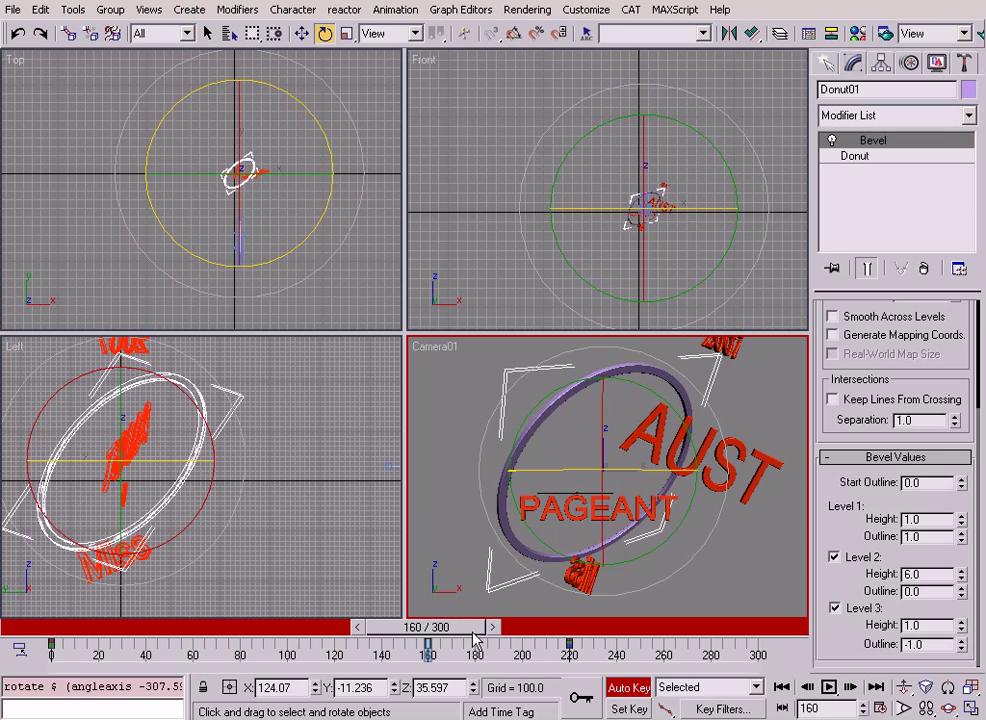
left_click_drag(460, 636, 594, 592)
key("e")
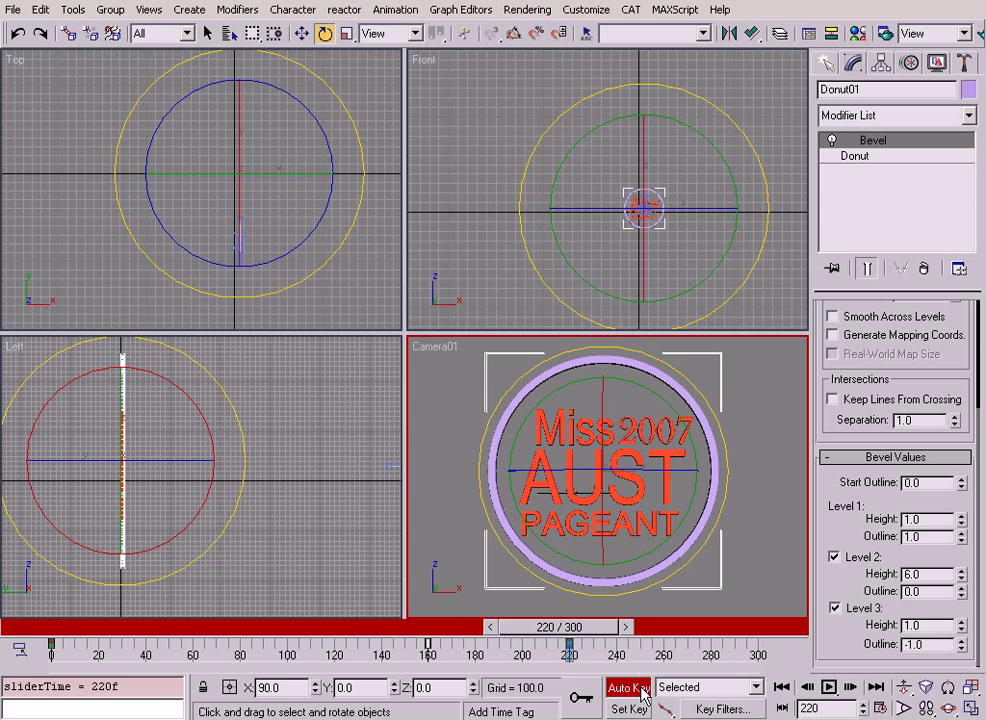
Turn off Auto Key and clone the ring in the maximized front view as an independent copy.
left_click(640, 689)
right_click(674, 220)
key("alt+w")
key("alt+z")
left_click_drag(538, 364, 557, 284)
middle_click_drag(472, 355, 517, 364)
left_click_drag(500, 355, 498, 313)
right_click(489, 362)
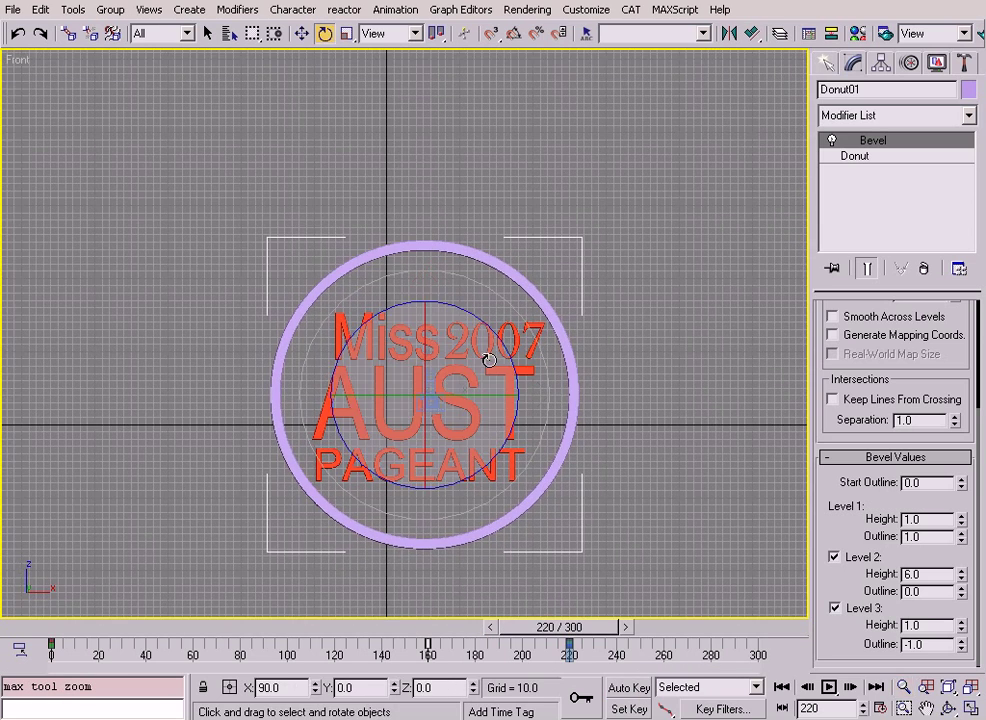
key("ctrl+v")
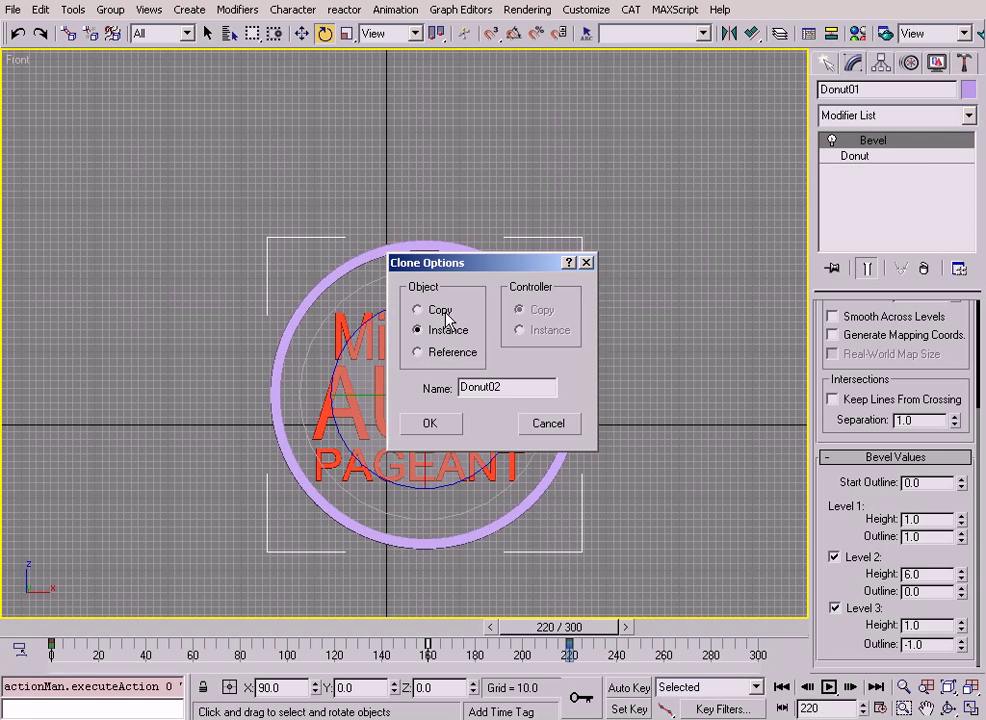
left_click(431, 424)
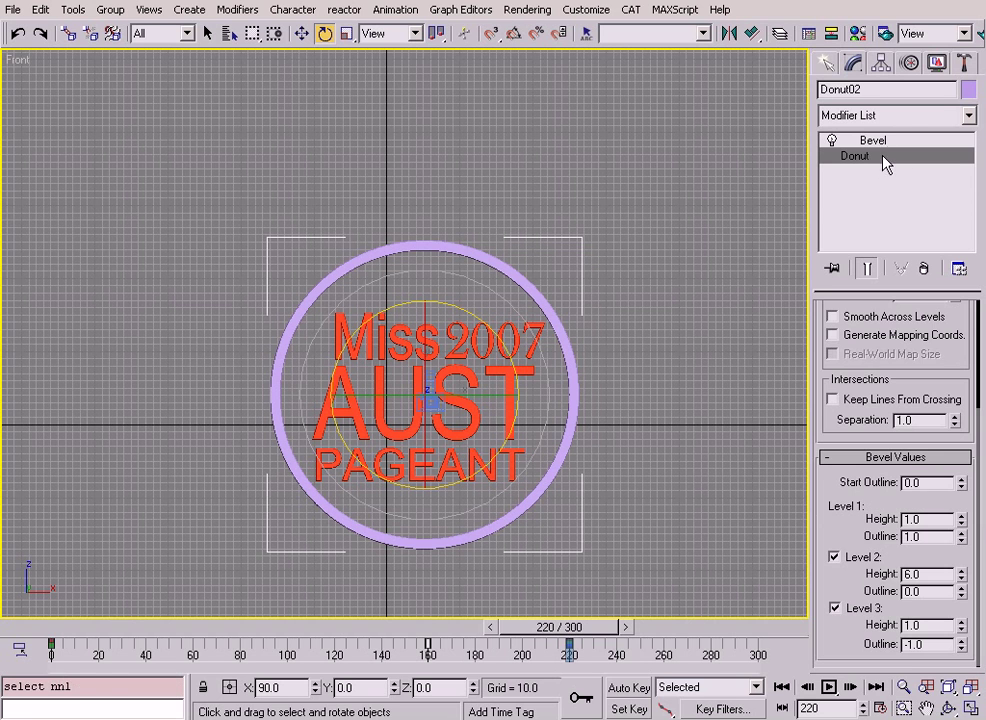
Set the cloned ring's donut Radius 1 to 220 and Radius 2 to about 225.47, and restore the four-view layout.
left_click(886, 158)
left_click_drag(953, 441, 951, 446)
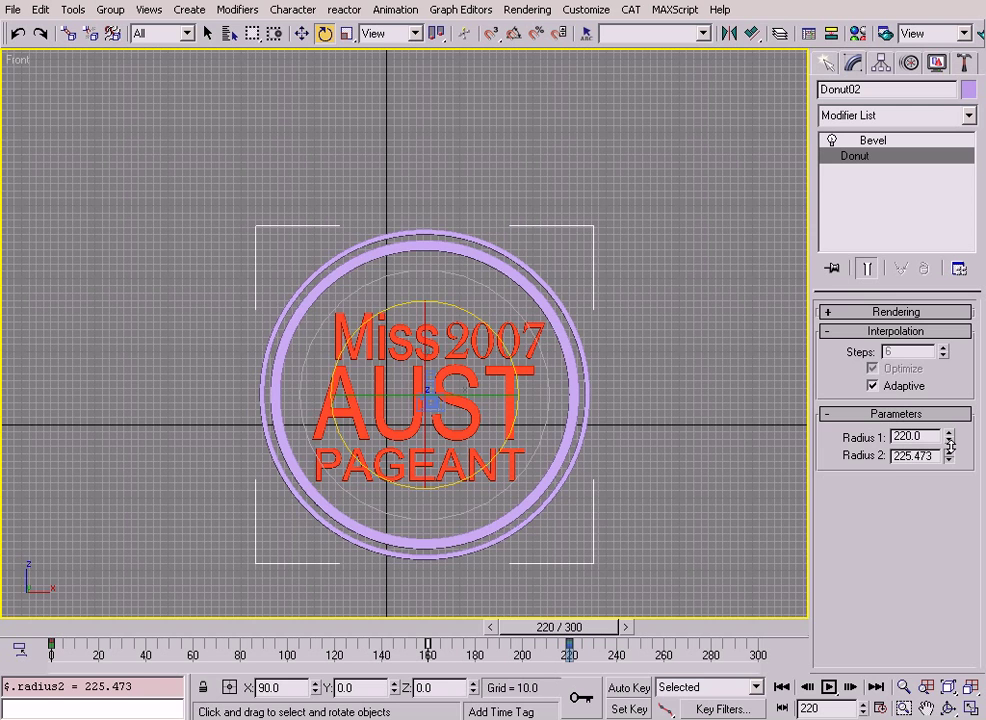
key("alt+w")
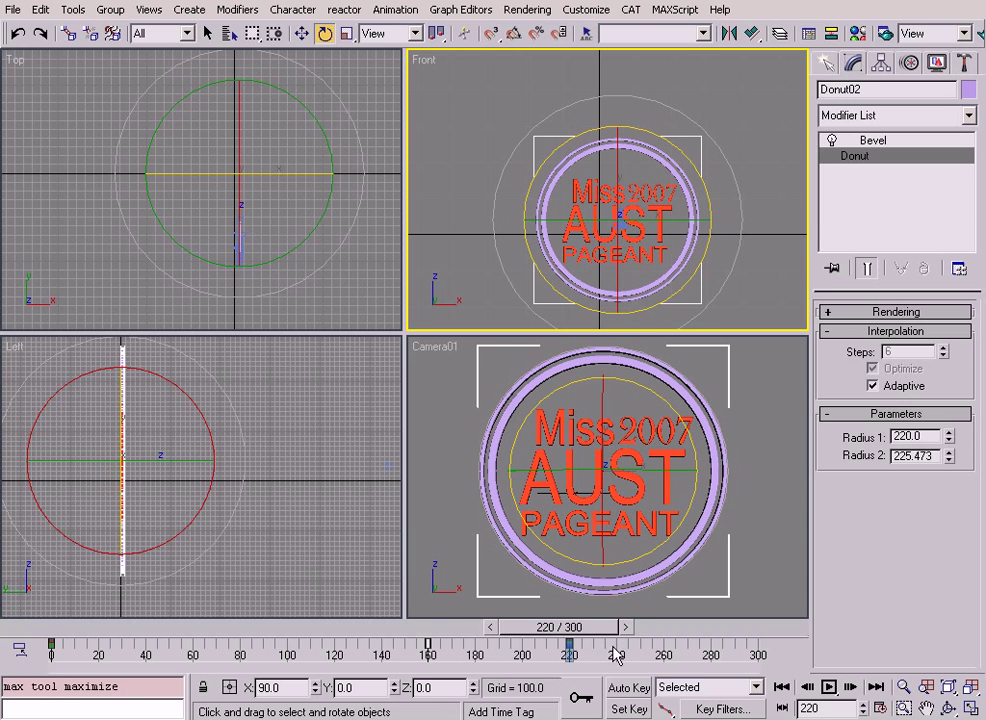
Move the outer ring's keys at frames 160 and 220 together to frames 200 and 260.
left_click_drag(595, 652, 524, 663)
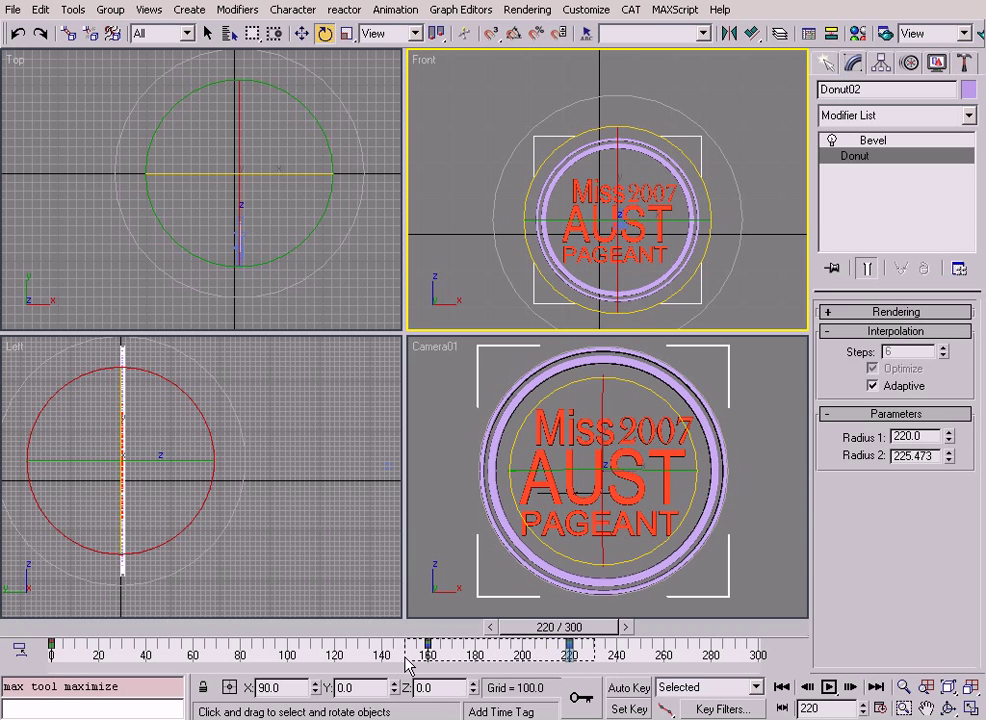
left_click(492, 437)
key("F3")
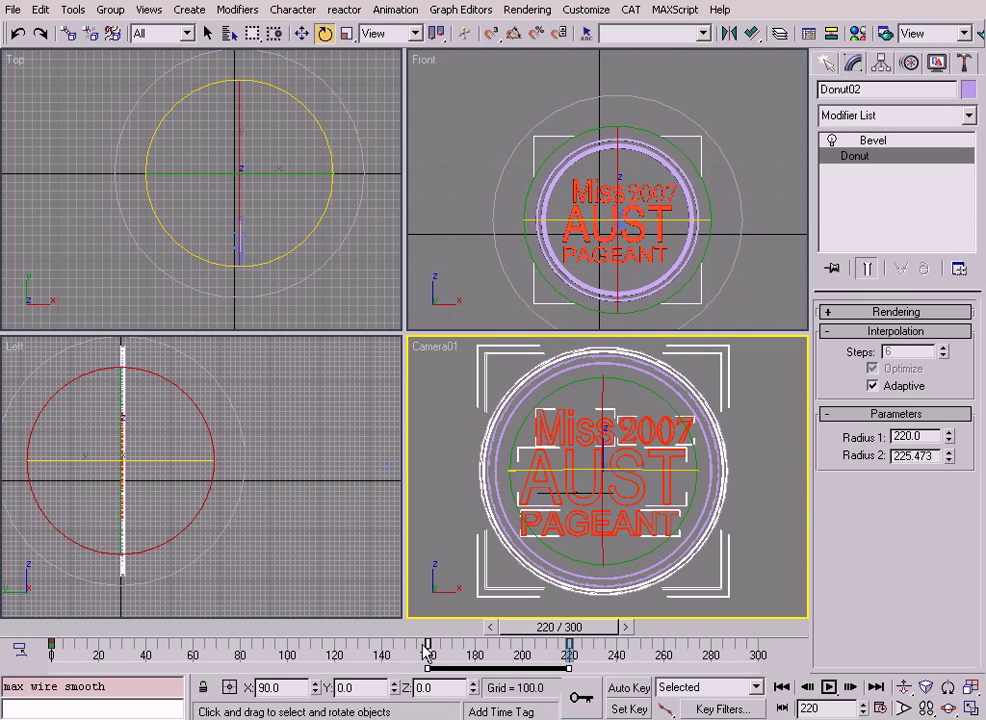
left_click_drag(426, 648, 427, 648)
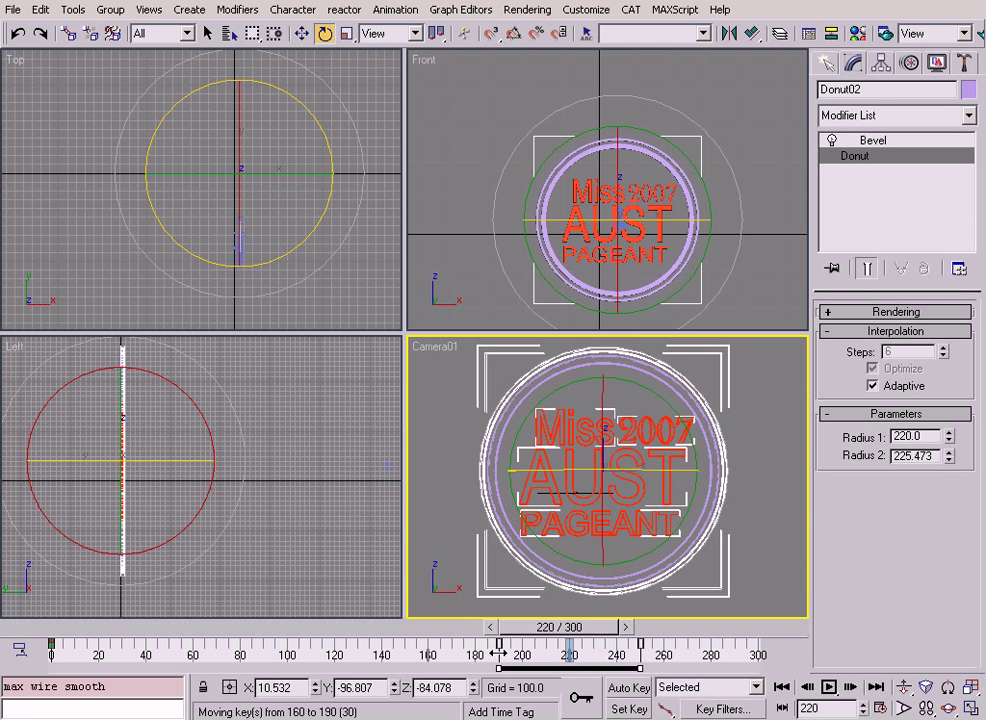
left_click_drag(522, 648, 509, 623)
Deselect everything, play the animation in the camera view, and scrub to frame 205 to check the rings and texts.
left_click(500, 583)
key("Home")
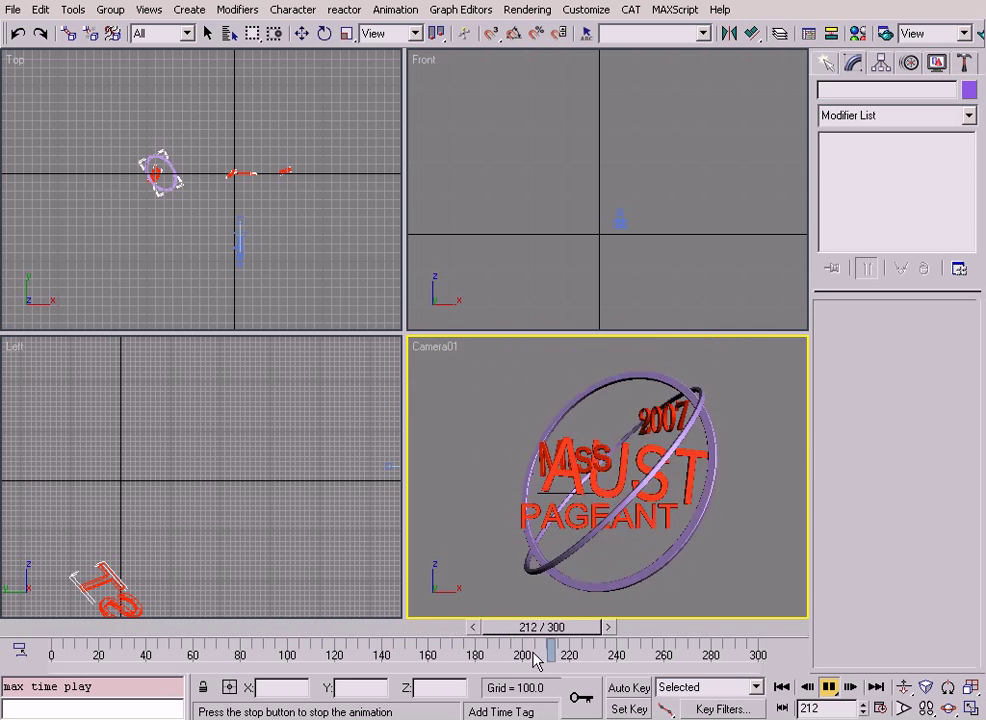
left_click_drag(632, 629, 566, 628)
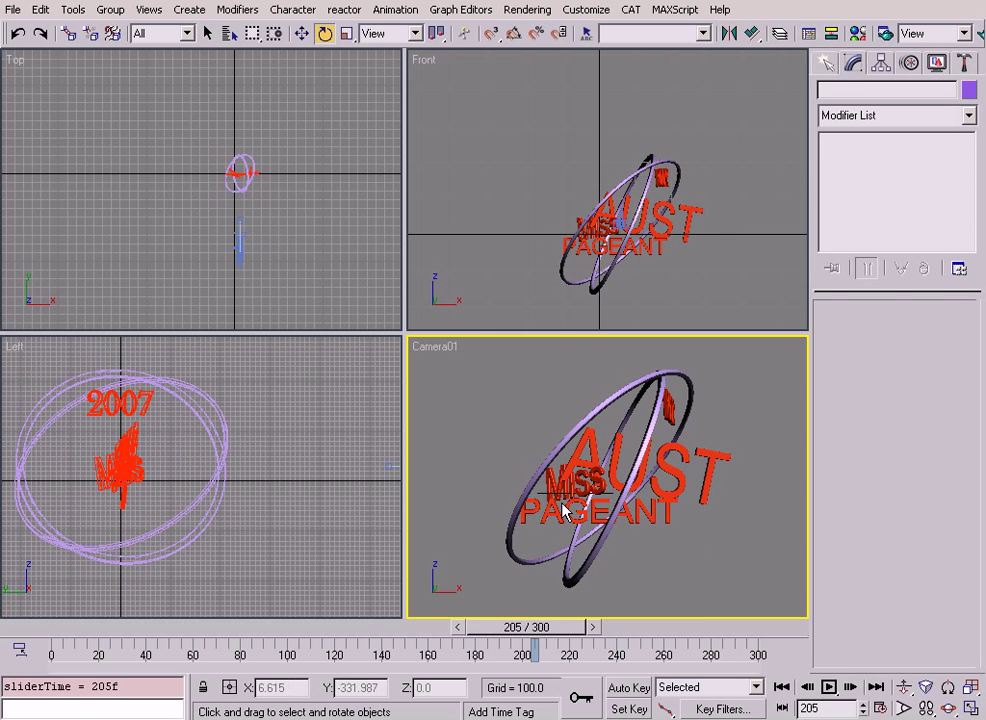
Move the "AUST" text's frame 0 key to frame 60 and play the animation in the camera view.
left_click(673, 478)
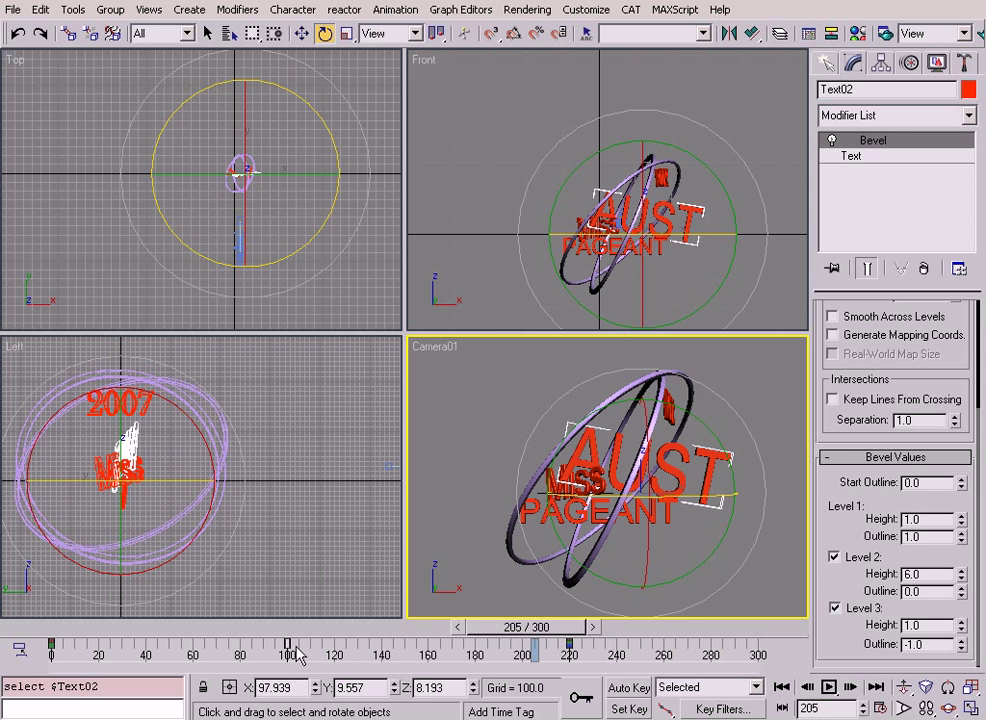
left_click_drag(526, 627, 170, 627)
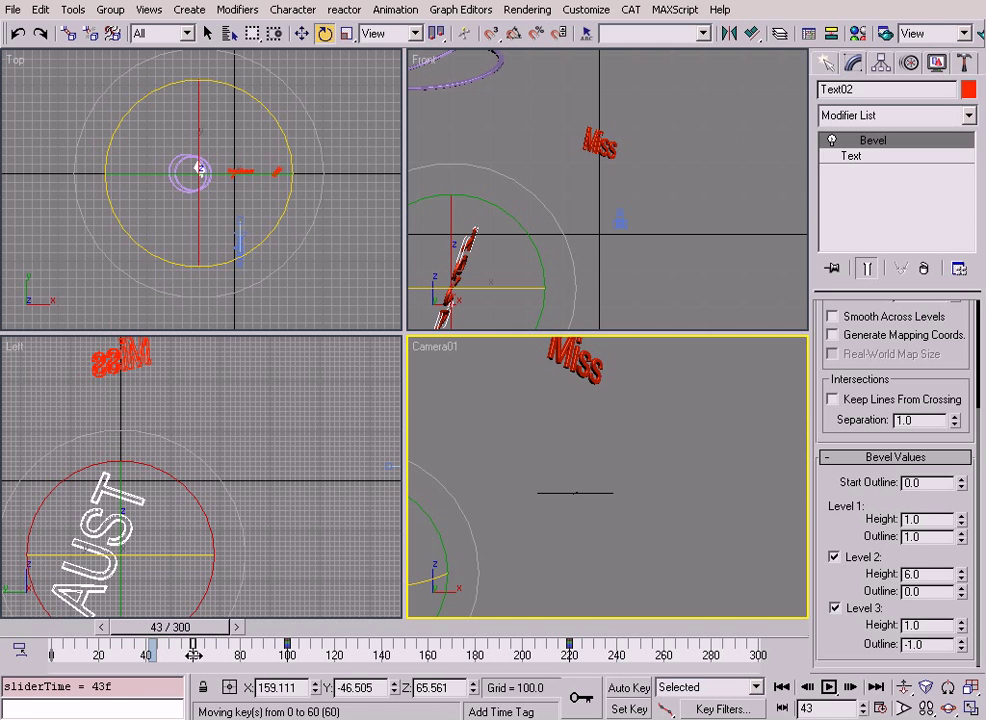
left_click_drag(194, 655, 194, 655)
left_click(829, 688)
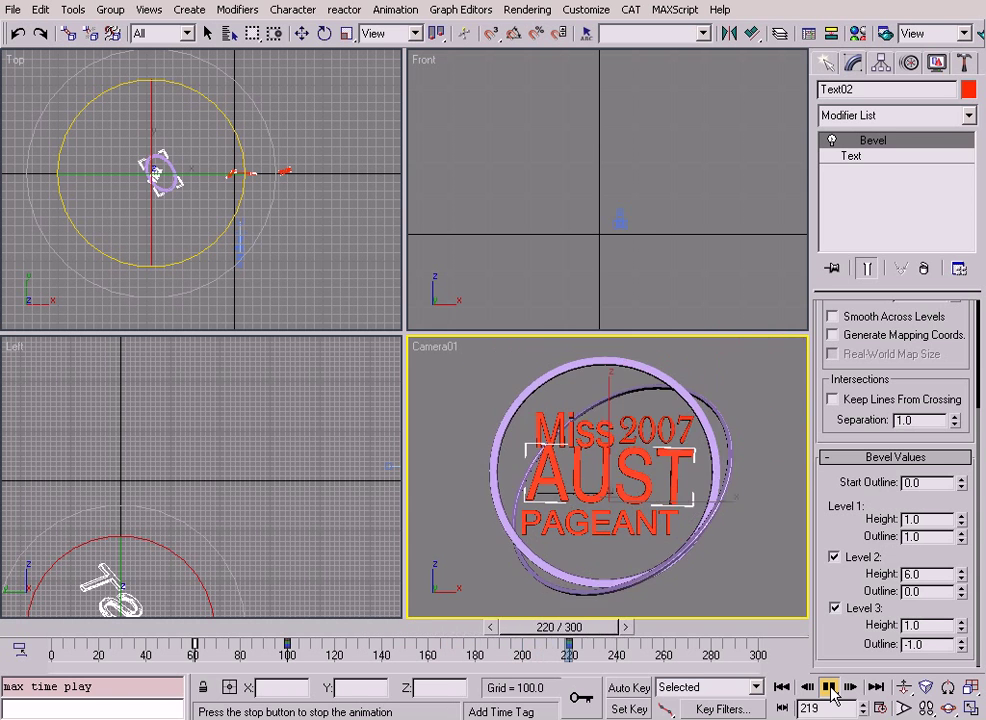
left_click(829, 688)
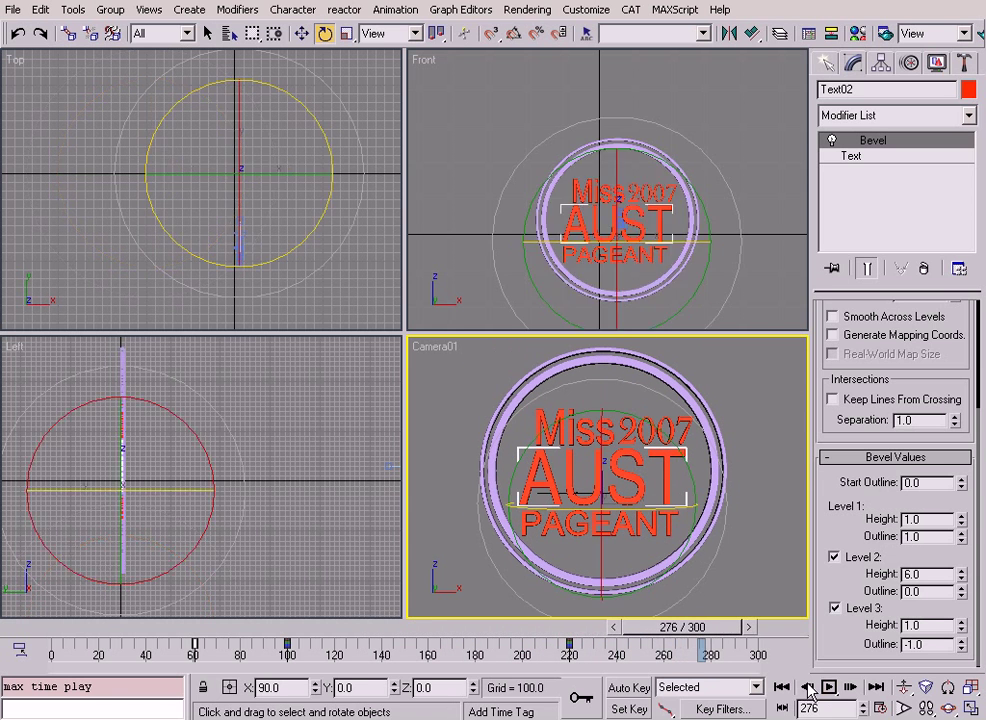
Move the "Miss" text's frame 0 key to frame 20 and play the animation from the start.
left_click(558, 427)
left_click_drag(52, 651, 101, 655)
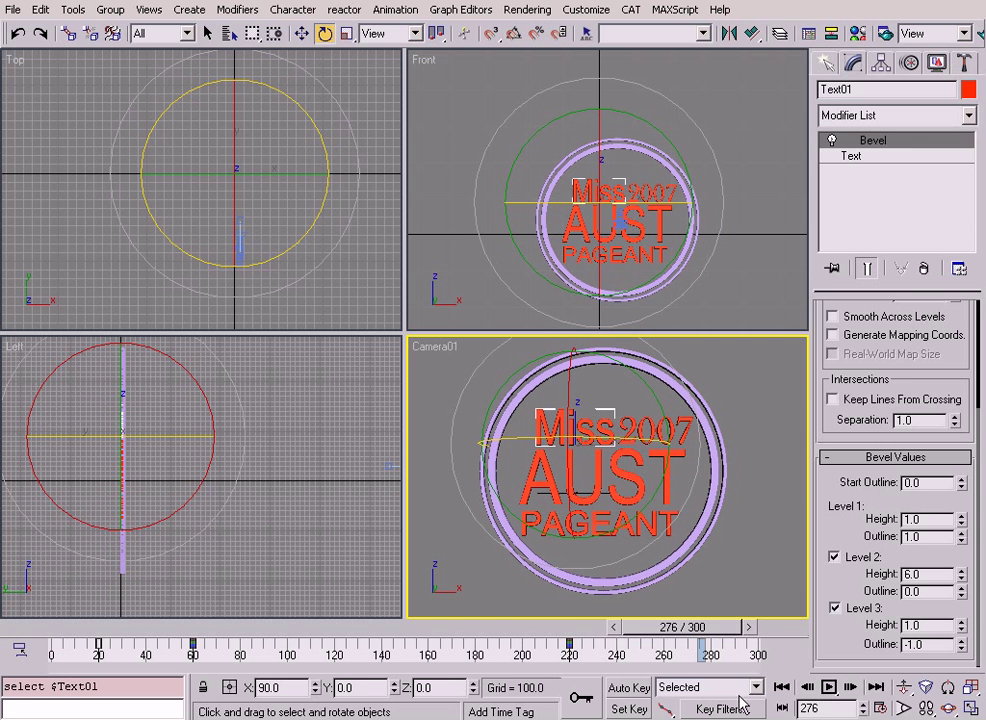
left_click(782, 688)
left_click(828, 688)
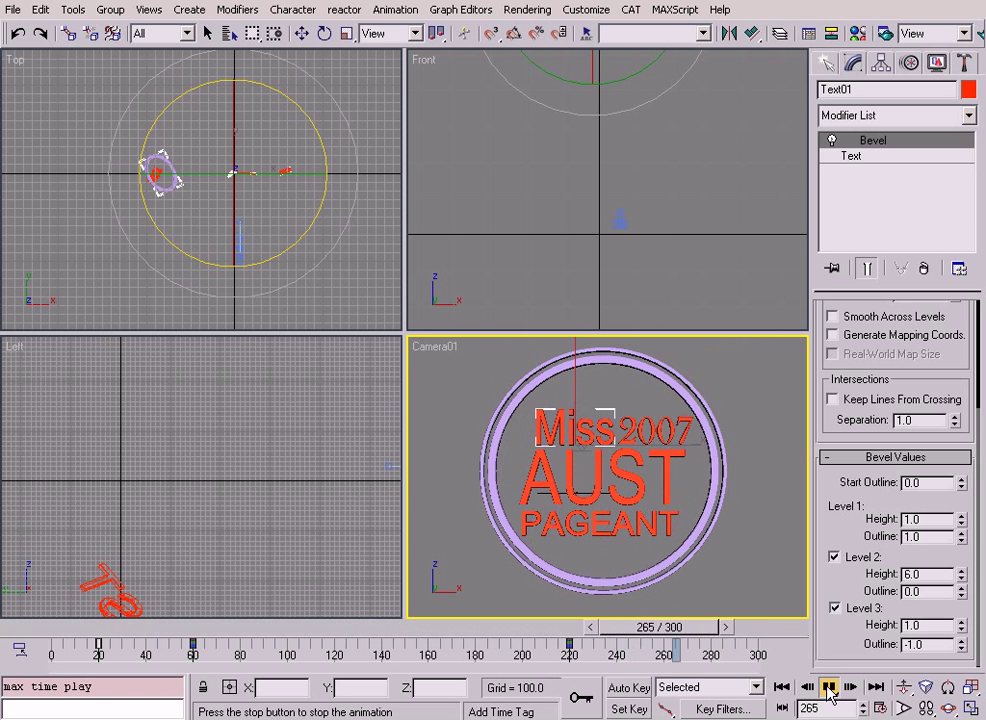
left_click(828, 687)
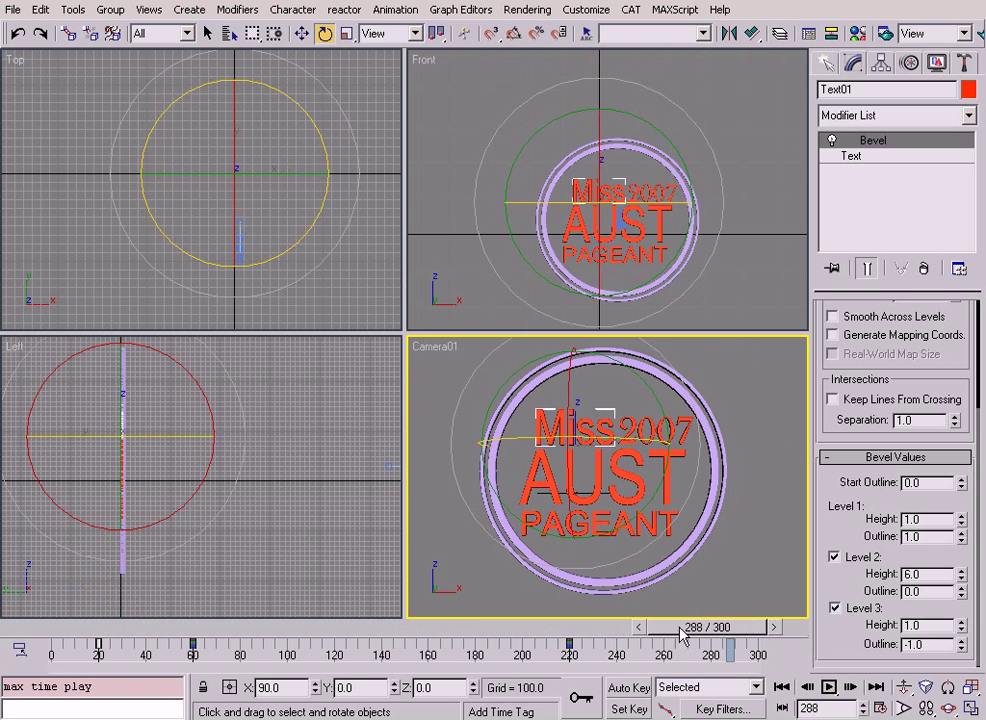
With automatic keying on, rotate the outer ring a half turn about its vertical axis at frame 260 so it lies flat to the camera.
left_click(633, 592)
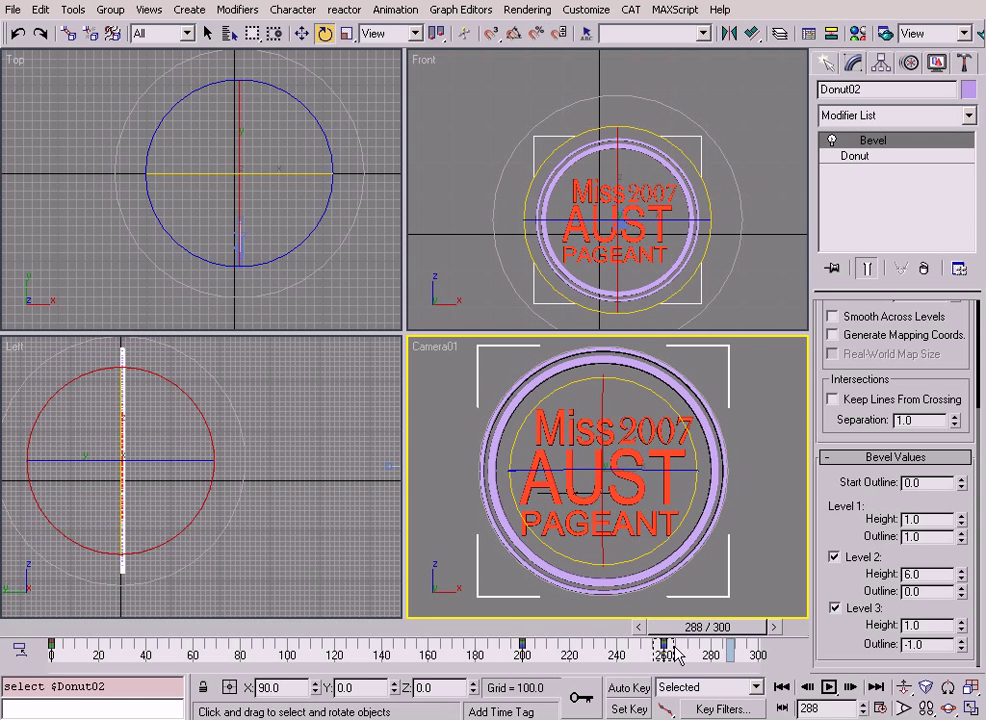
left_click_drag(695, 628, 632, 633)
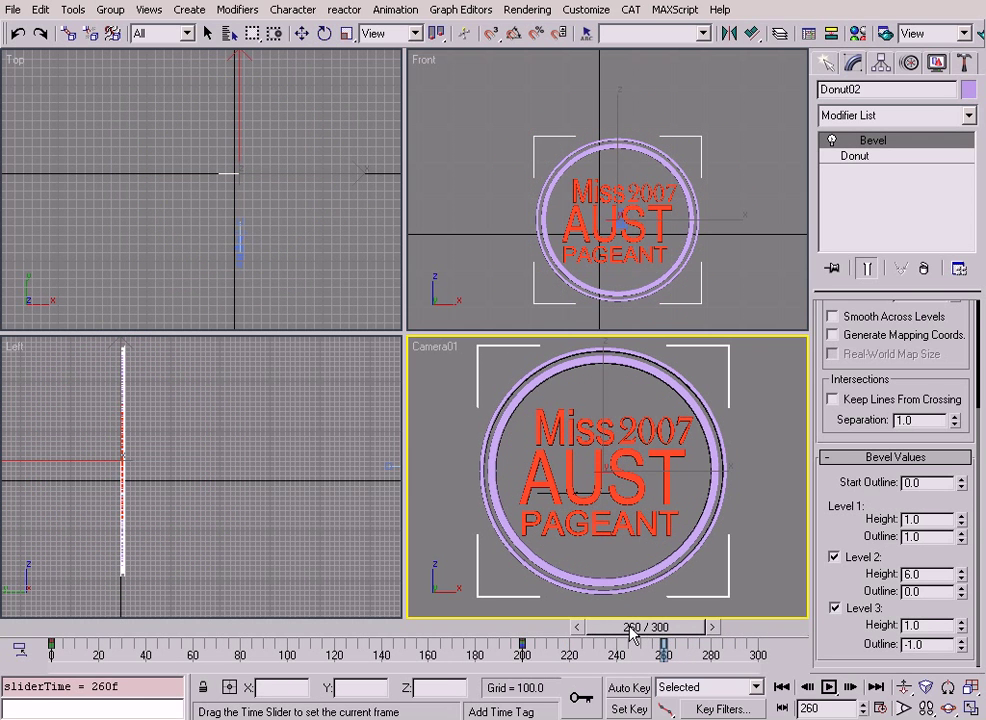
key("e")
key("n")
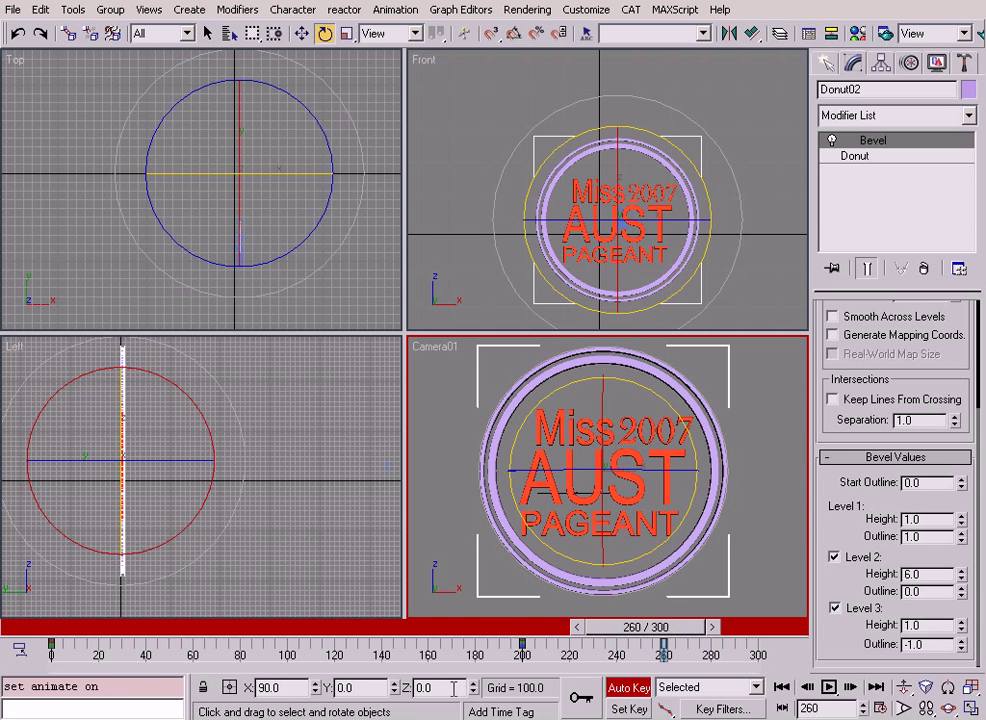
left_click_drag(535, 469, 880, 481)
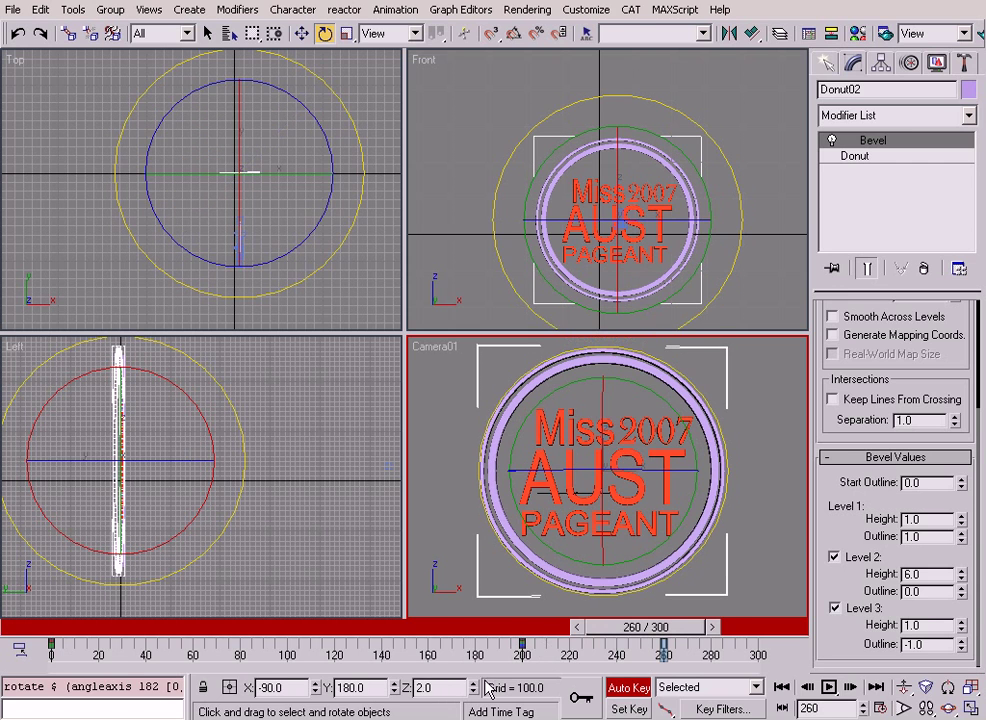
mouse_move(680, 627)
left_mouse_down()
mouse_move(573, 626)
mouse_move(680, 617)
left_mouse_up()
left_click_drag(680, 617, 676, 620)
key("e")
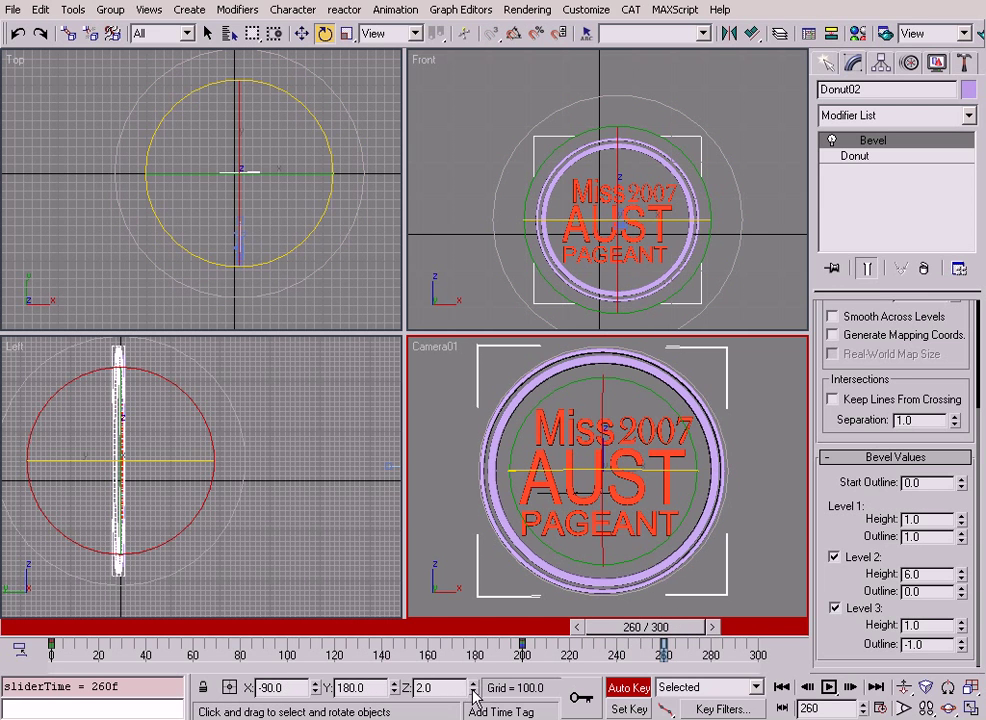
left_click_drag(656, 628, 689, 628)
key("e")
Open the outer ring's curves in the Curve Editor, show only X Rotation, and enlarge the editor window.
right_click(688, 462)
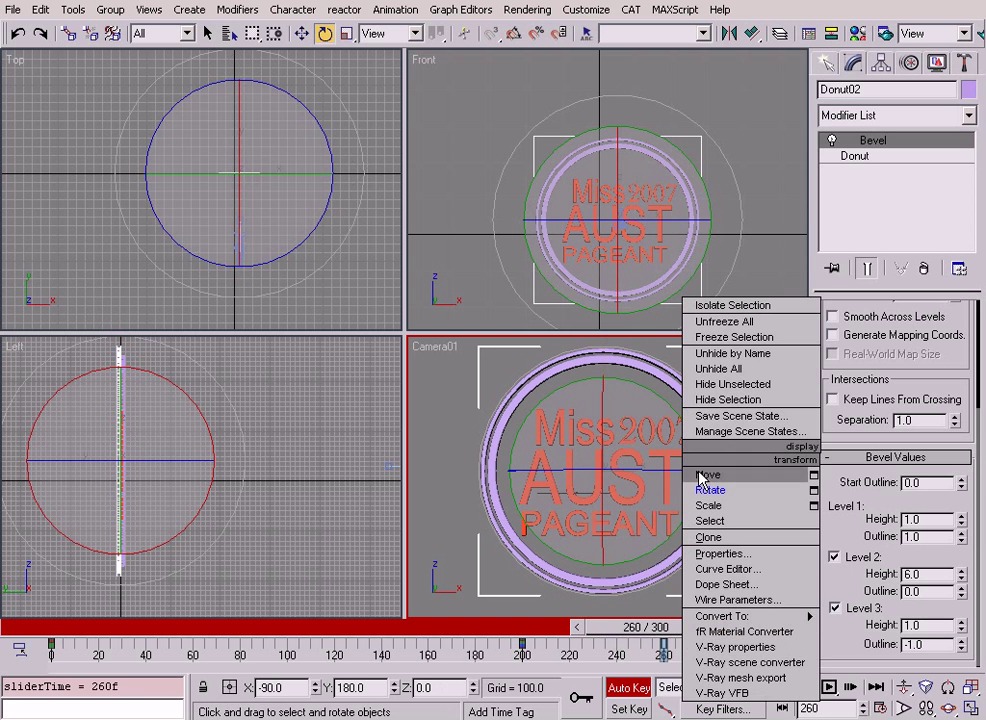
left_click(735, 572)
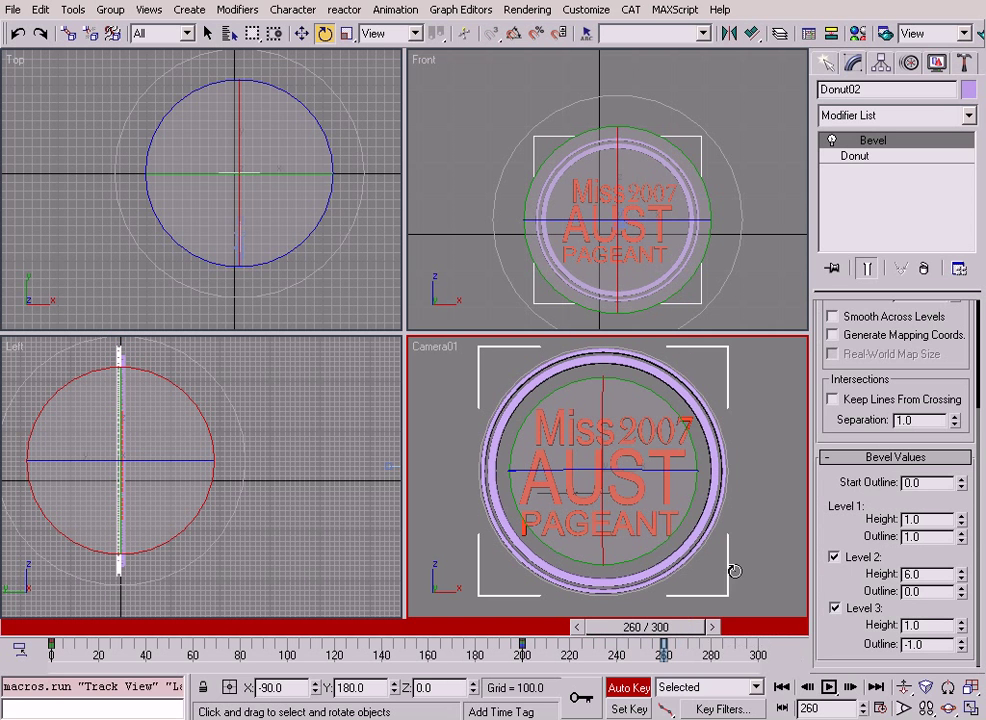
scroll(166, 230, "down", 7)
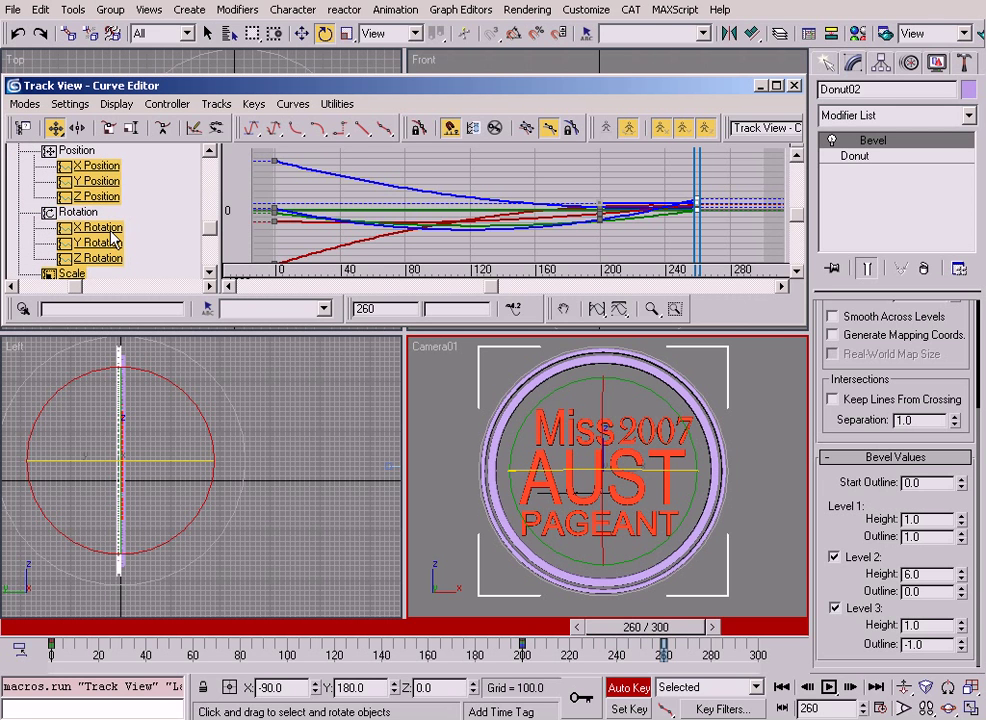
left_click(98, 227)
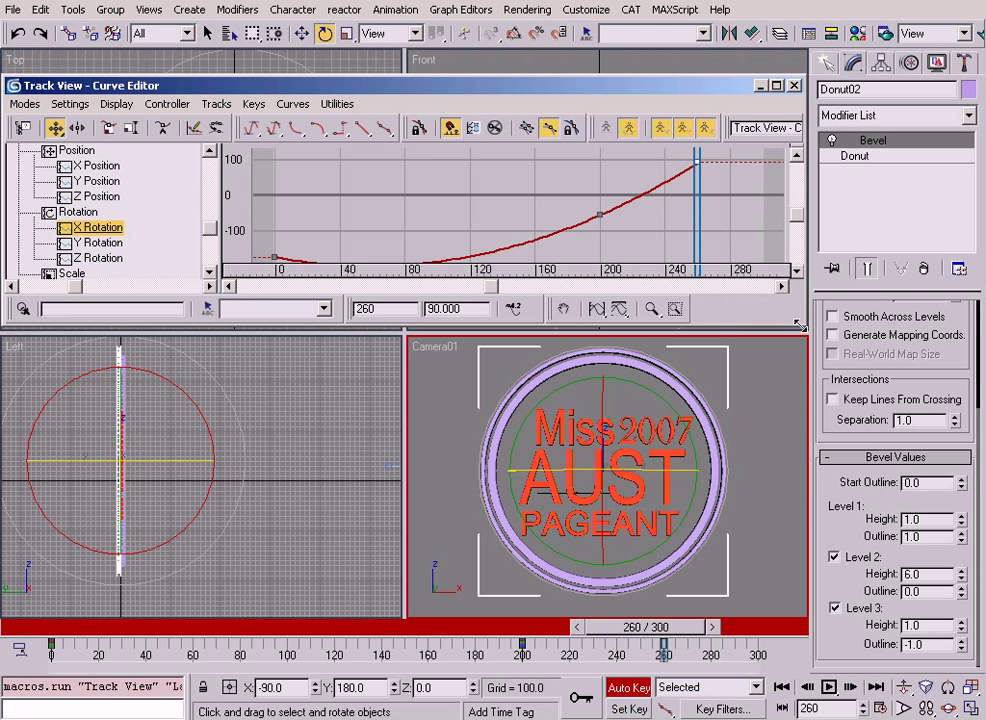
left_click_drag(831, 543, 836, 548)
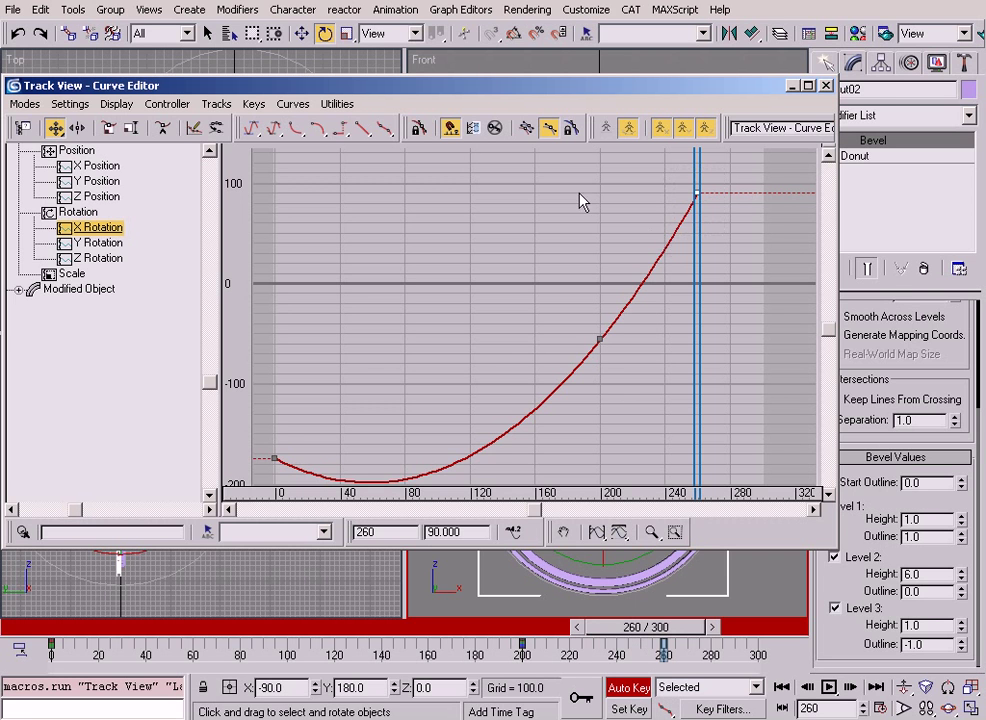
Reshape the X Rotation tangents at frames 200 and 260 so the curve rises smoothly through frame 200 and eases into frame 260.
left_click(253, 130)
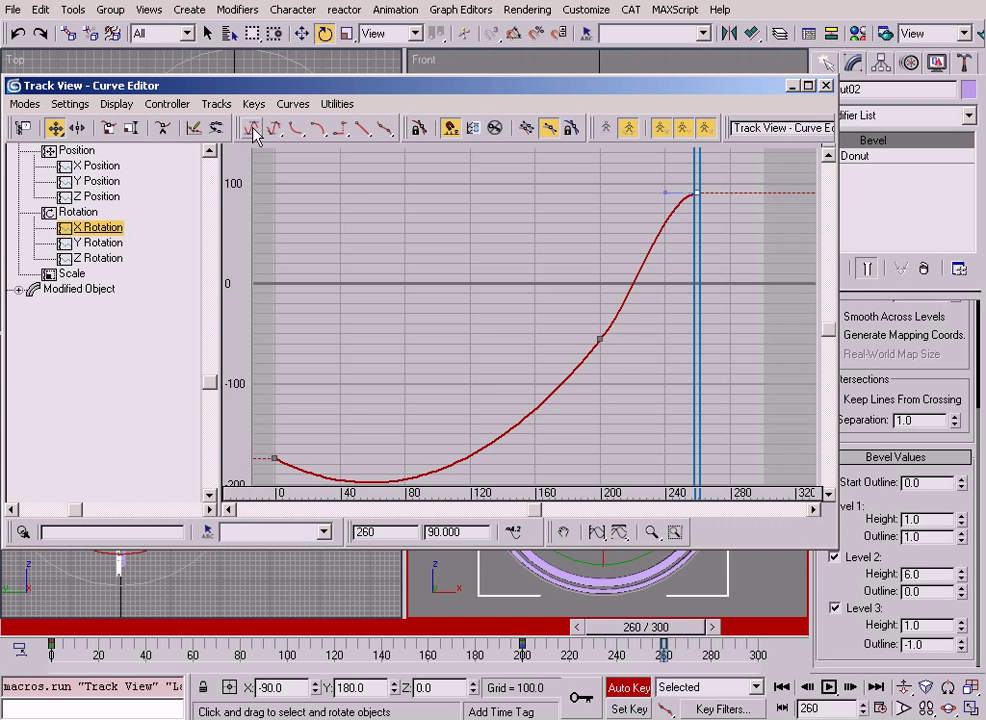
left_click(598, 339)
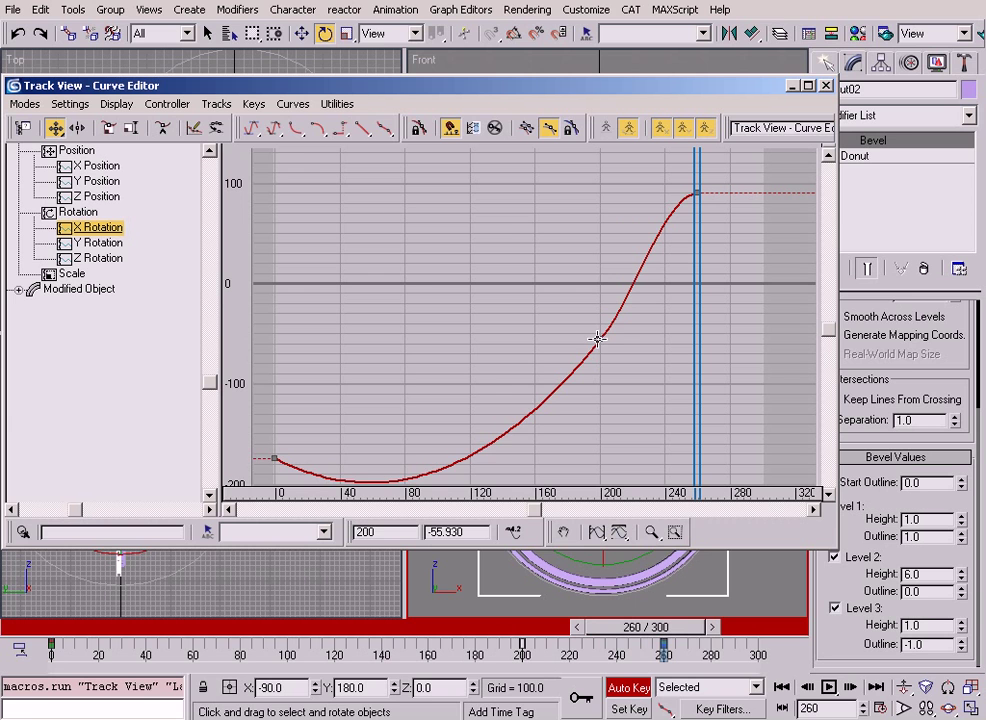
left_click(273, 130)
left_click_drag(498, 403, 551, 421)
left_click(694, 191)
left_click_drag(662, 191, 651, 191)
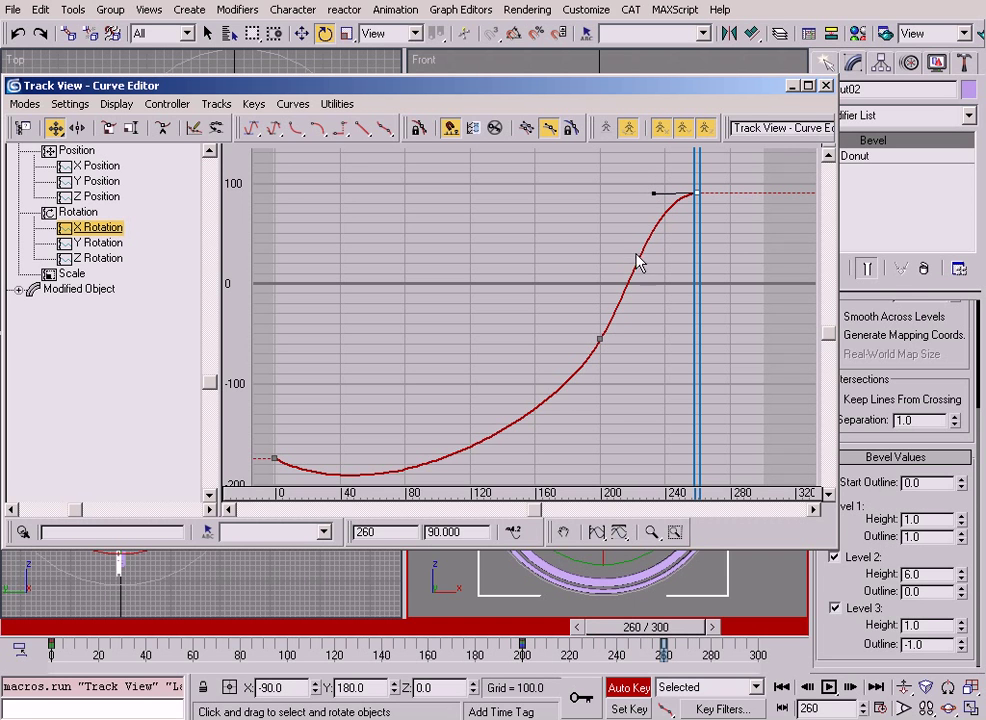
left_click(600, 339)
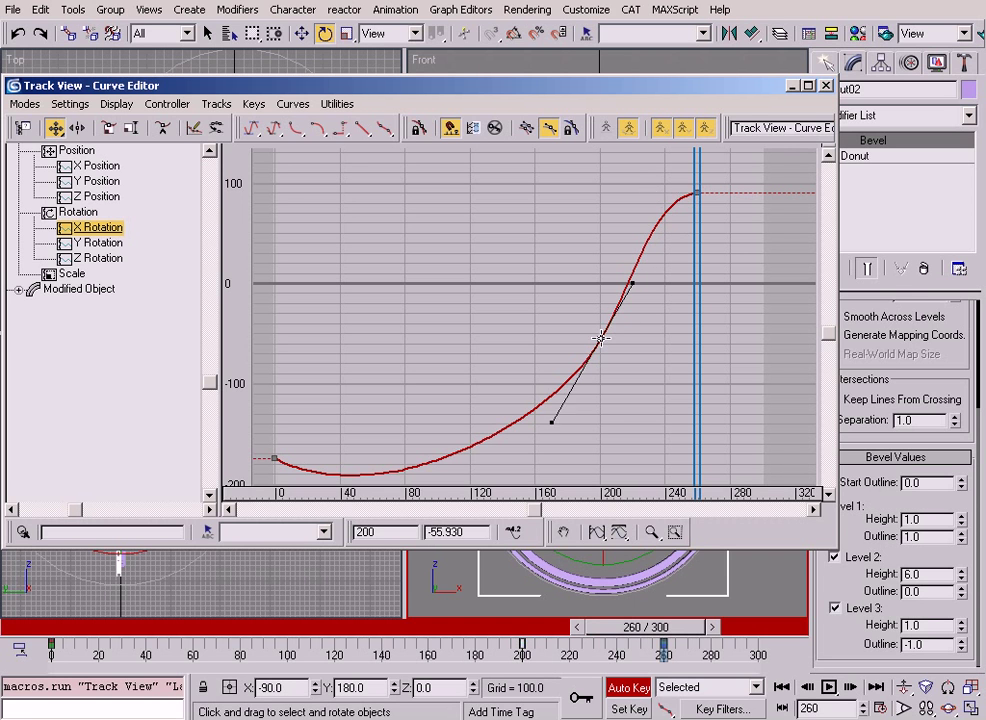
Give the Y Rotation keys at frames 200 and 260 auto tangents and adjust their handles for a smooth climb and a soft stop.
left_click(98, 243)
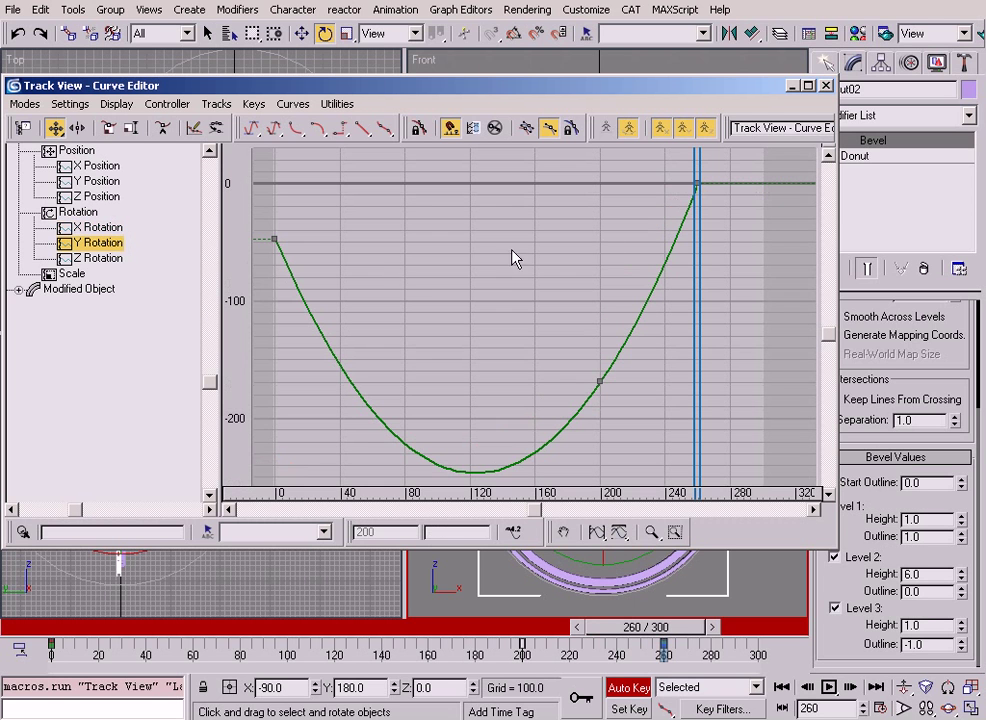
left_click_drag(517, 407, 517, 407)
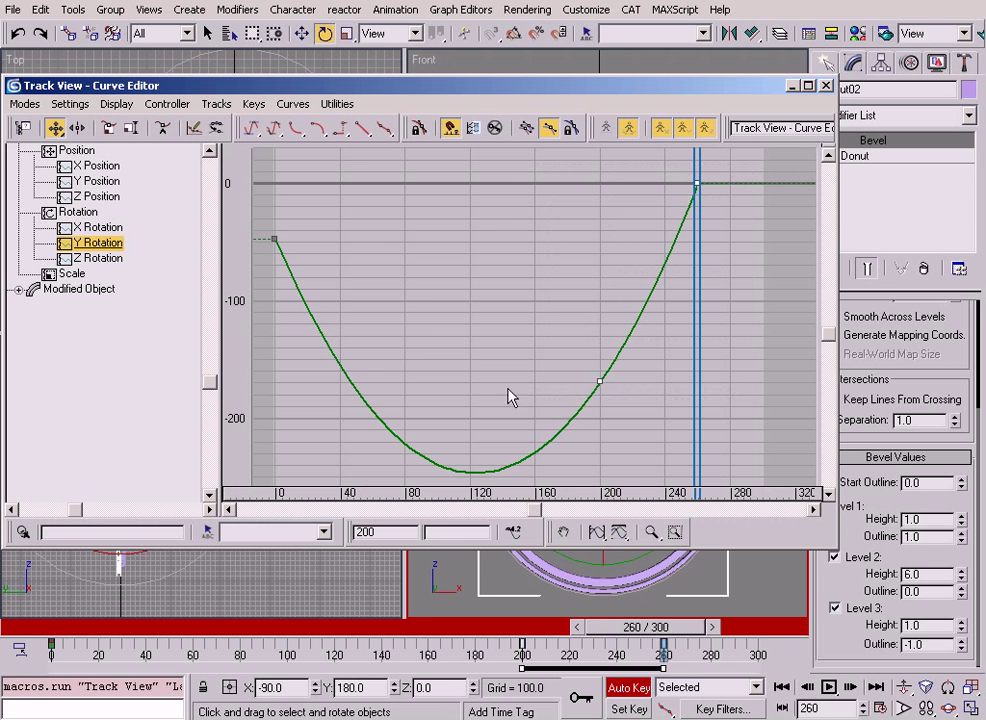
left_click(251, 127)
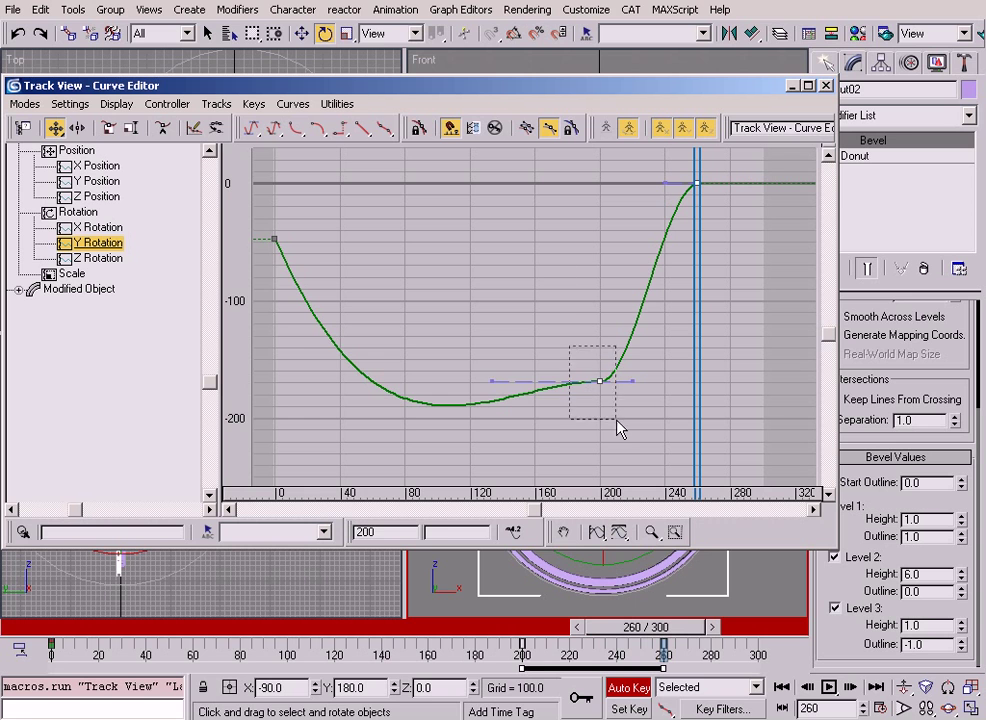
left_click_drag(610, 416, 610, 416)
left_click_drag(490, 381, 555, 440)
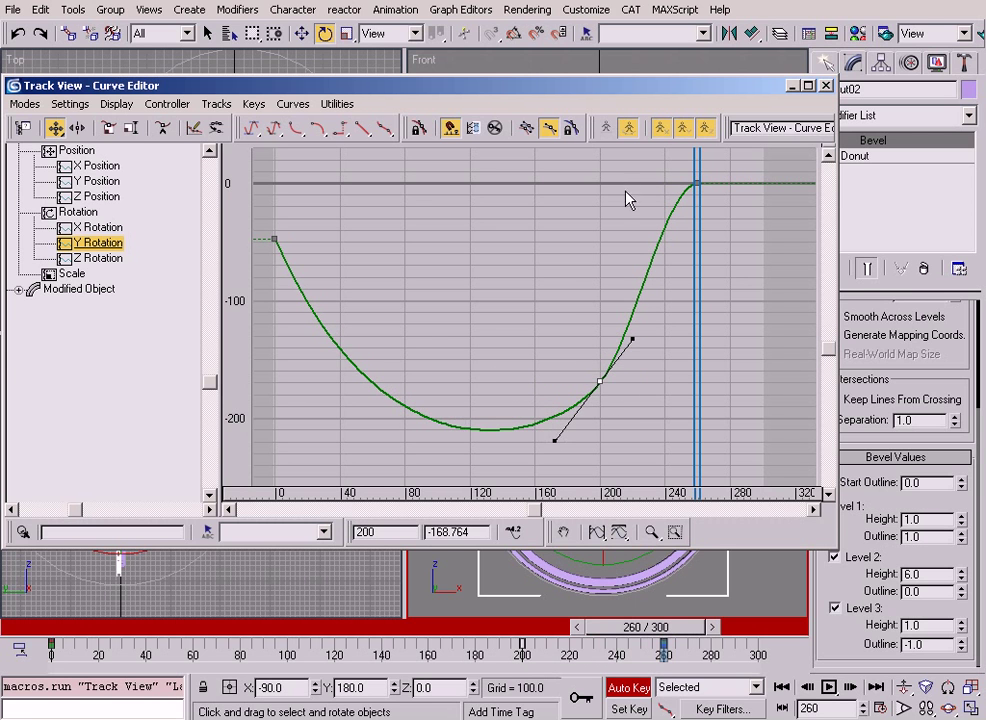
left_click_drag(740, 218, 740, 218)
left_click_drag(665, 184, 644, 183)
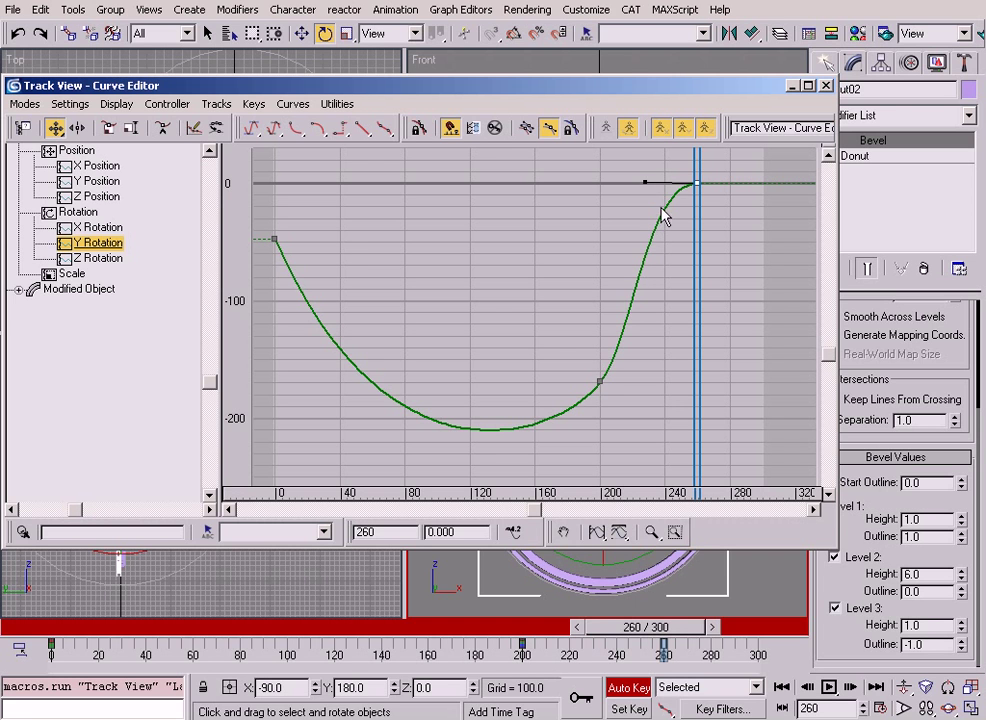
left_click_drag(644, 183, 643, 184)
Give the Z Rotation keys at frames 200 and 260 auto tangents, slope the frame 200 handles upward and lengthen the ease into frame 260.
left_click(99, 259)
left_click_drag(584, 358, 534, 407)
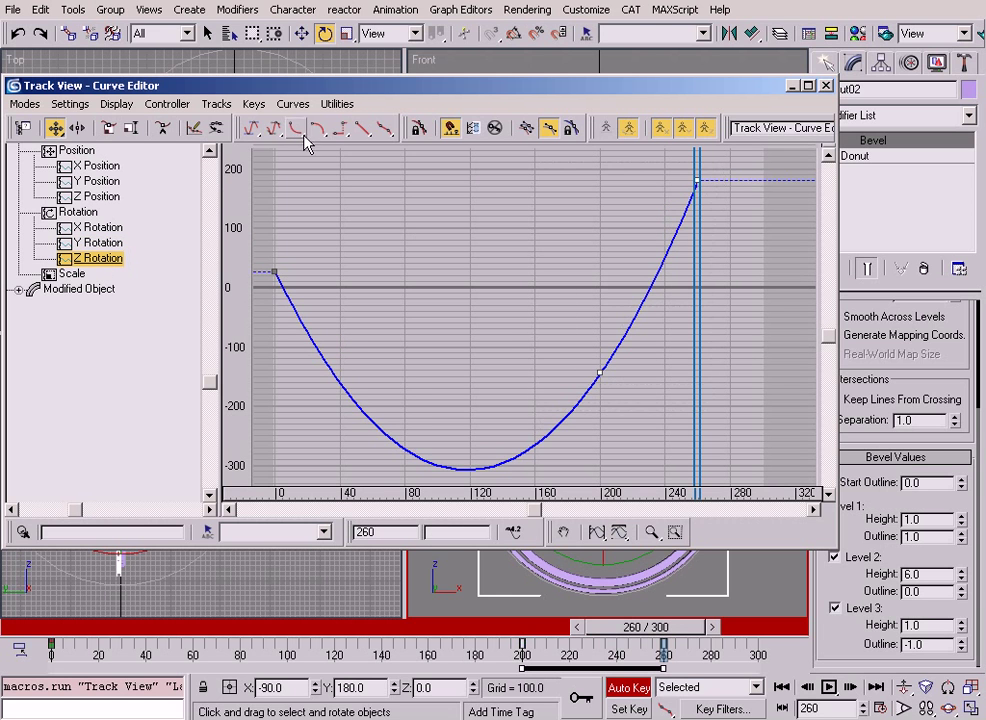
left_click(255, 127)
left_click_drag(562, 322, 630, 414)
left_click_drag(492, 372, 550, 433)
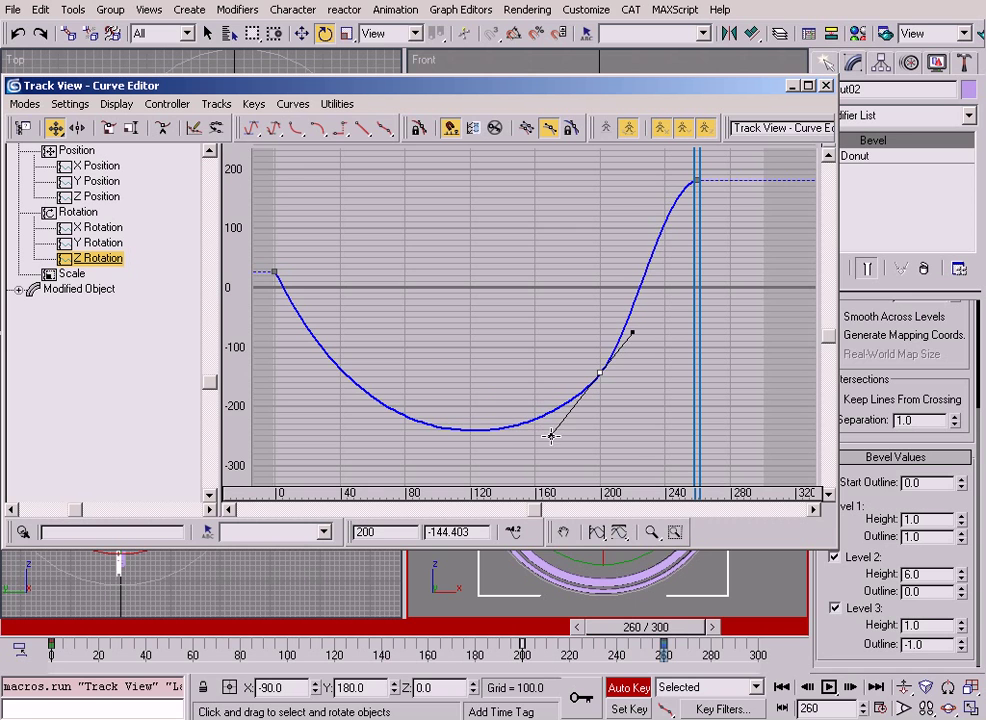
left_click_drag(643, 172, 727, 208)
left_click_drag(664, 182, 650, 182)
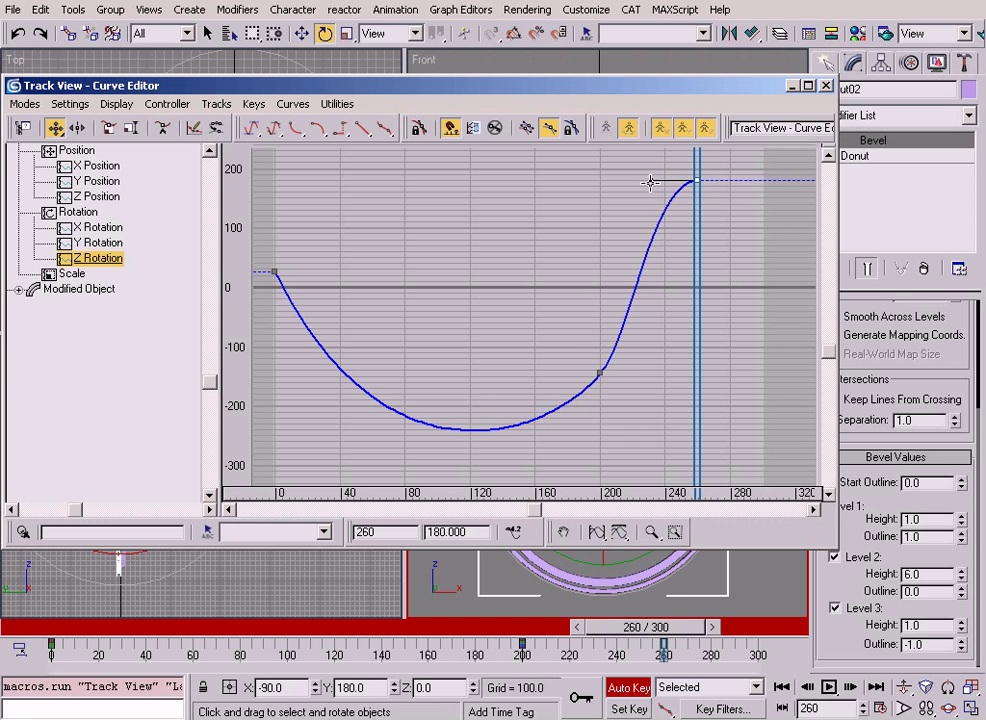
left_click_drag(580, 313, 622, 425)
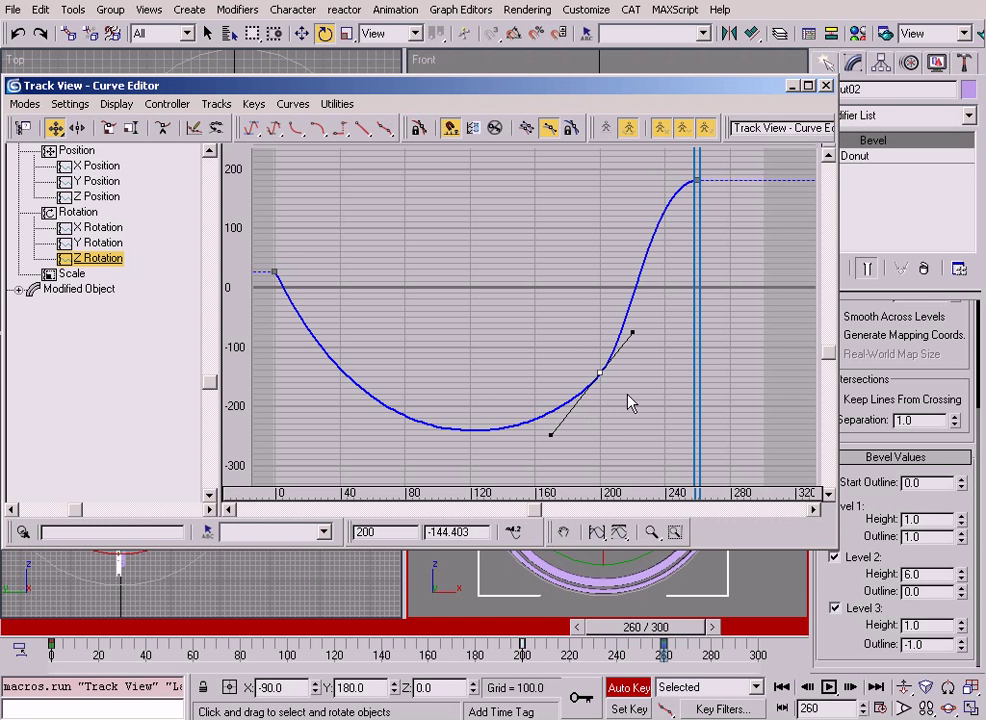
left_click_drag(635, 333, 628, 340)
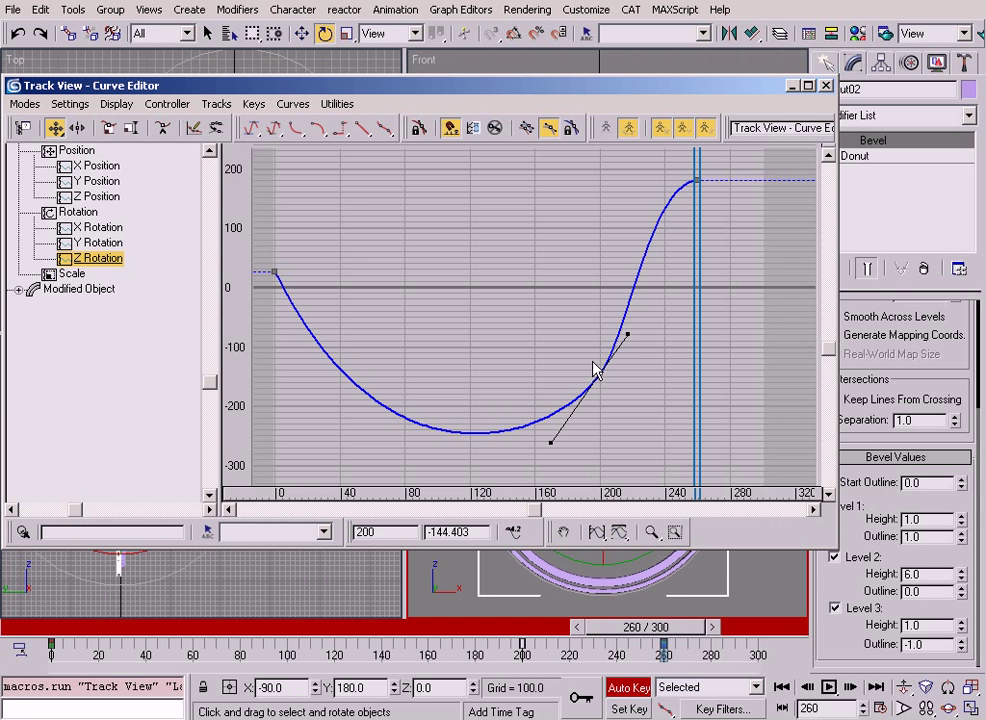
left_click(655, 345)
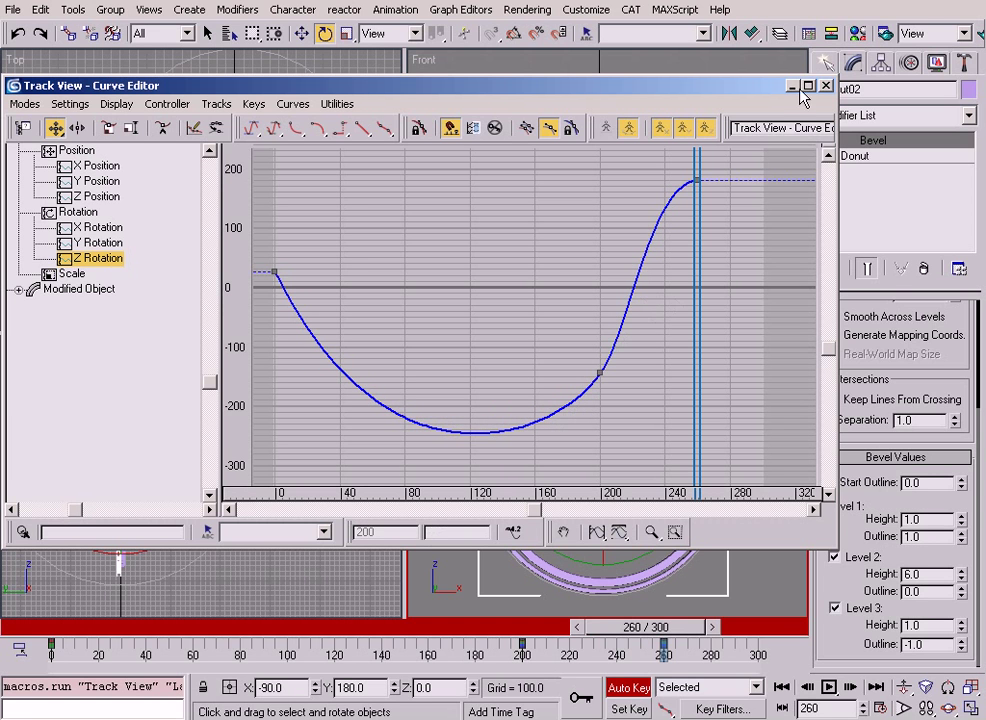
Close the Curve Editor, deselect the ring, and turn off automatic keying with the animation back at frame 0.
left_click(826, 87)
left_click(753, 438)
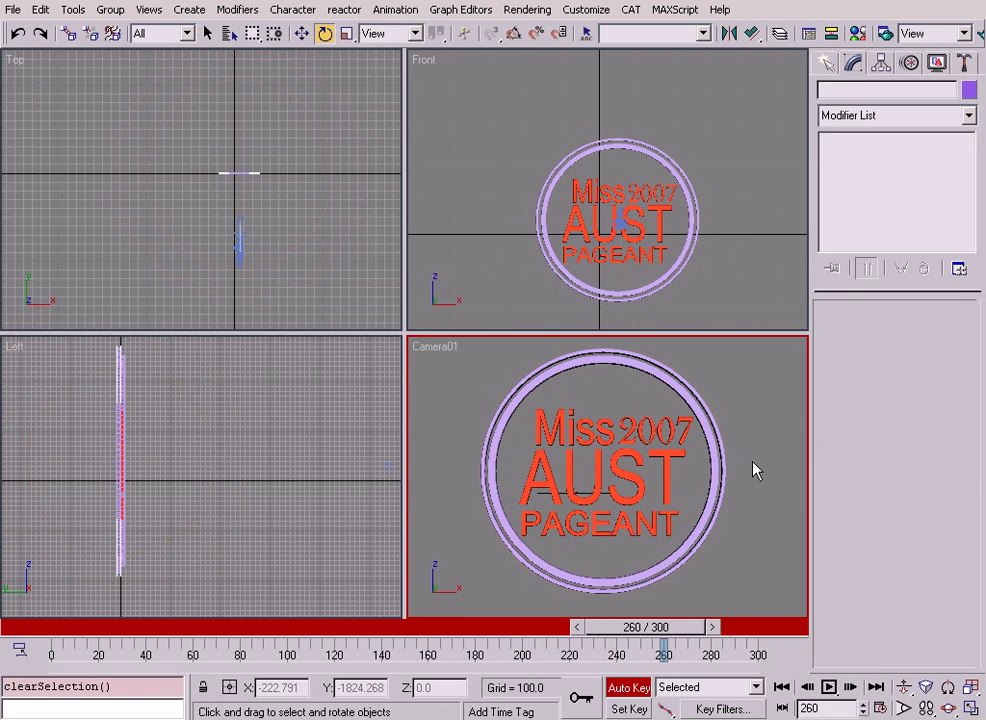
left_click(780, 685)
left_click(641, 688)
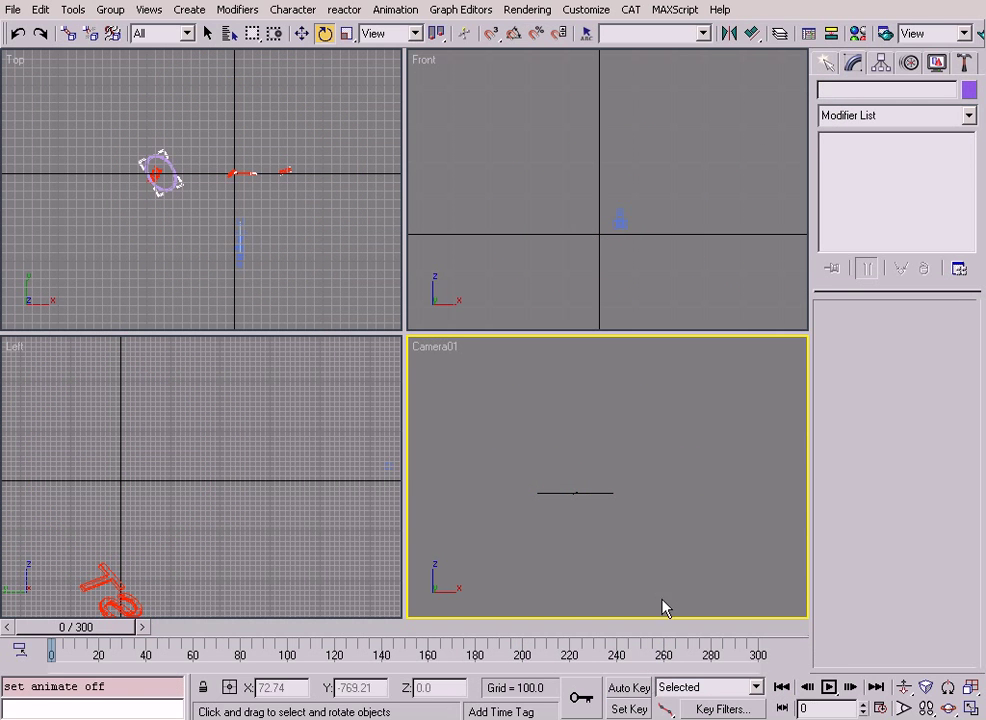
Play the animation in the camera view and scrub to about frame 282 to check the outer ring's spin.
left_click(829, 688)
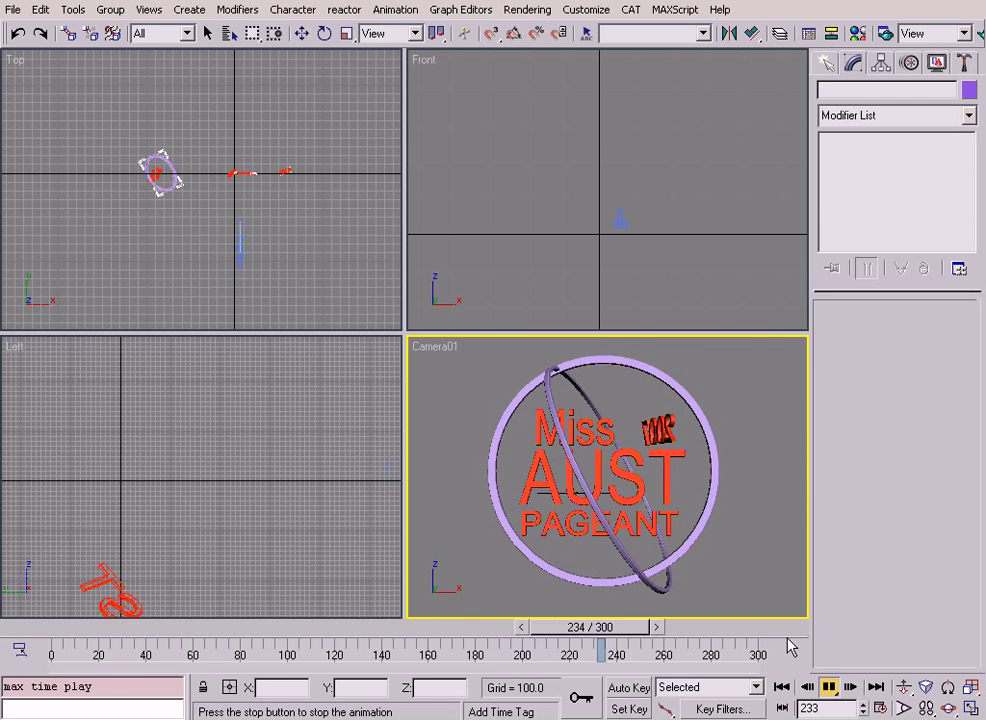
left_click_drag(748, 643, 730, 607)
key("e")
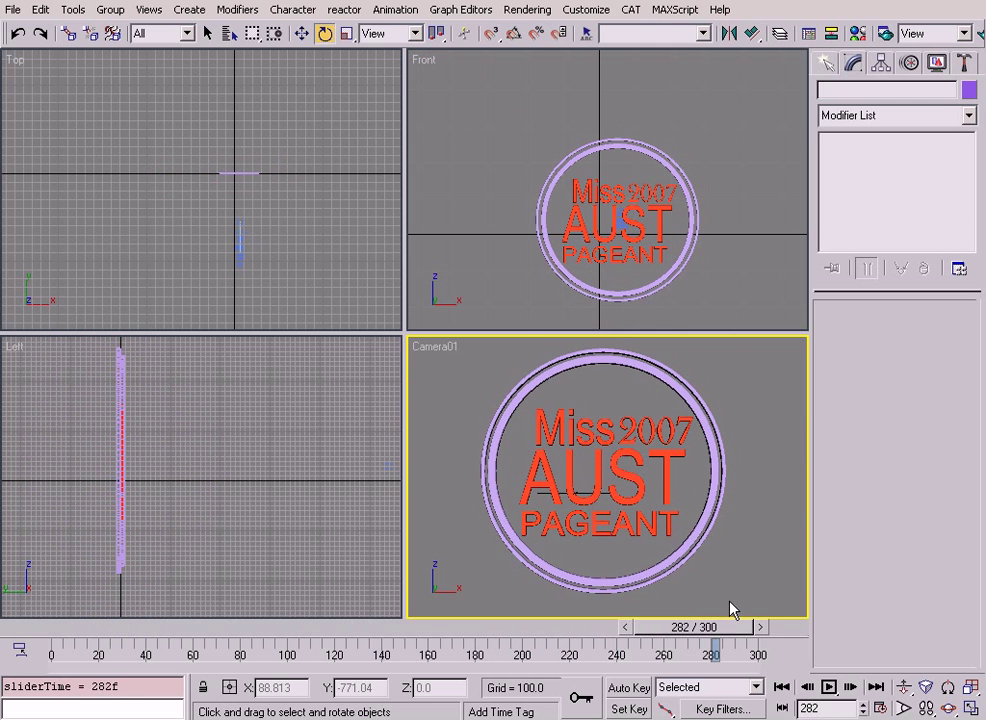
key("comma")
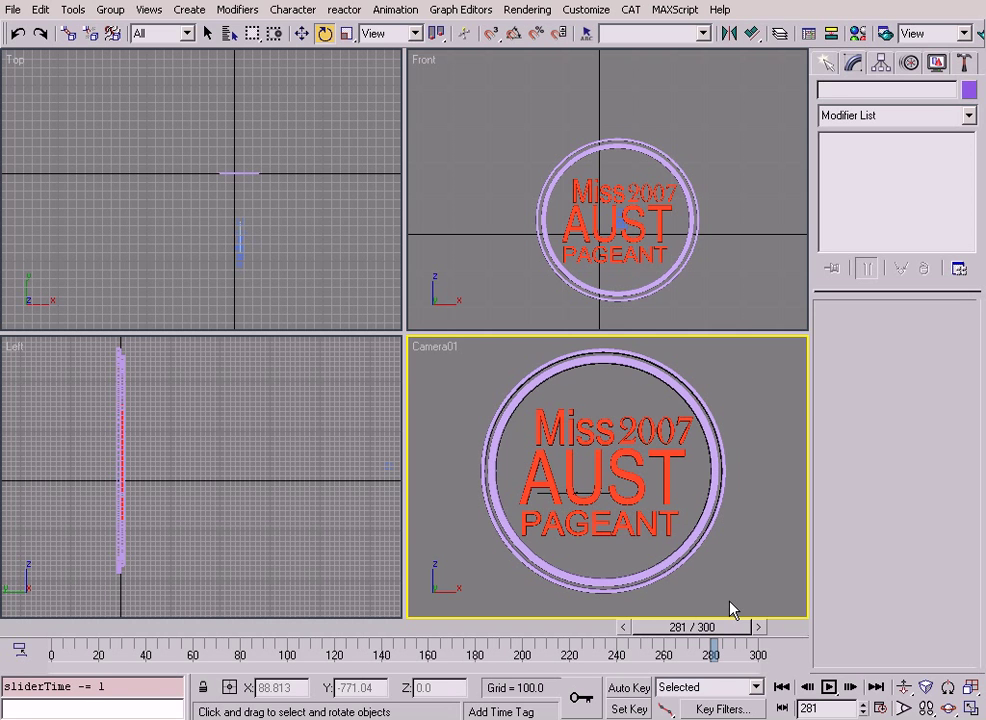
Go to frame 300 and select the four texts and both rings together.
left_click(783, 689)
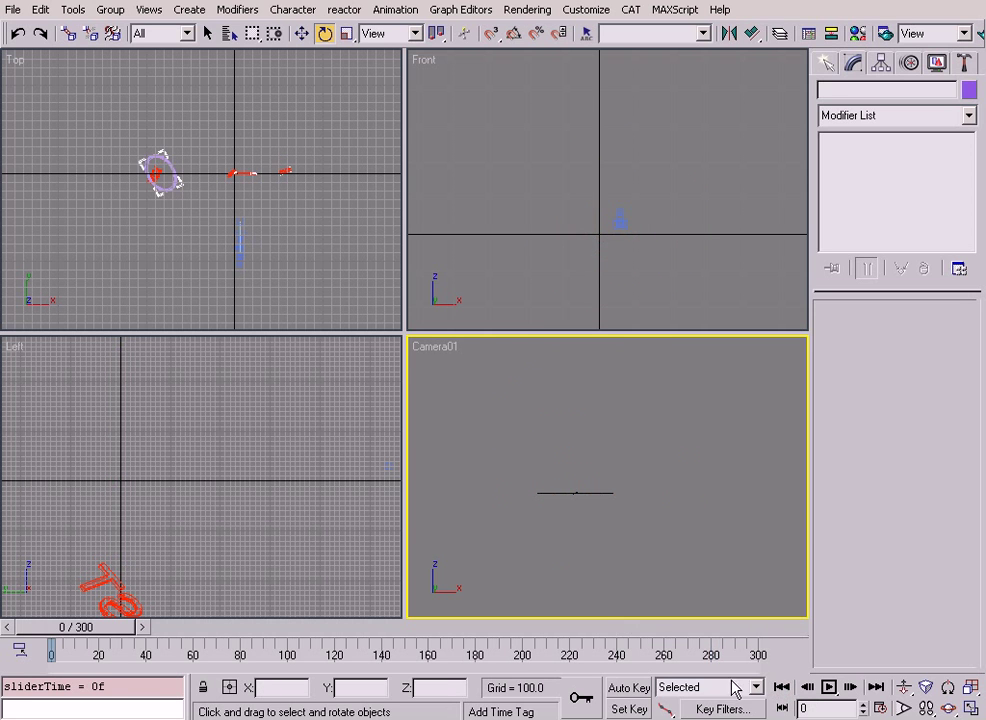
left_click(738, 625)
left_click_drag(755, 584, 366, 266)
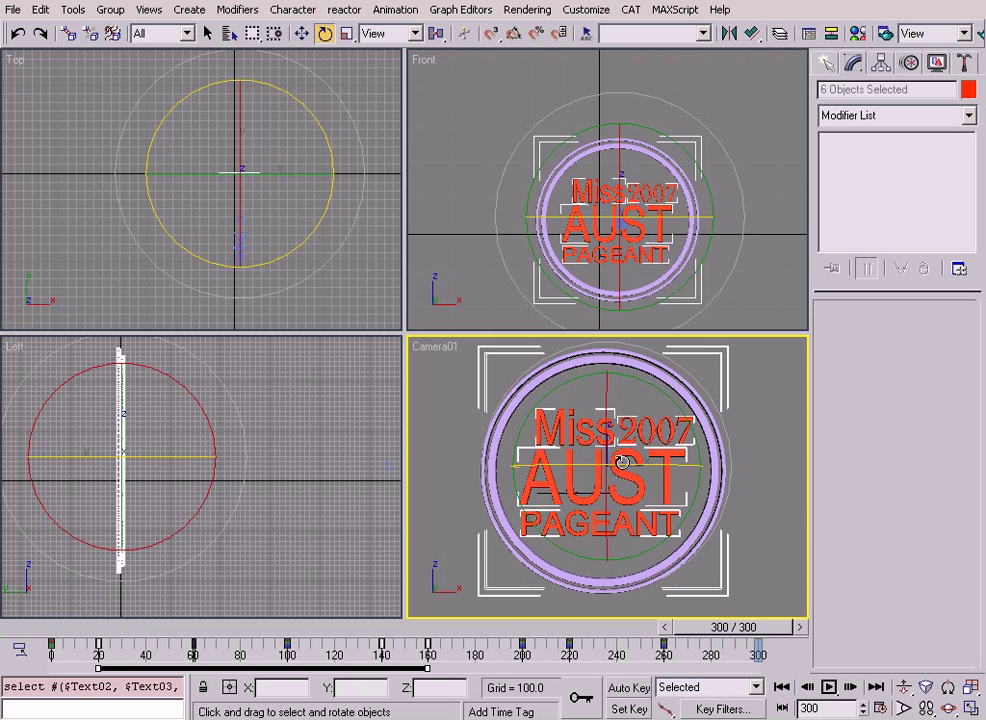
Open the Material Editor and name the first material "my gold material".
key("m")
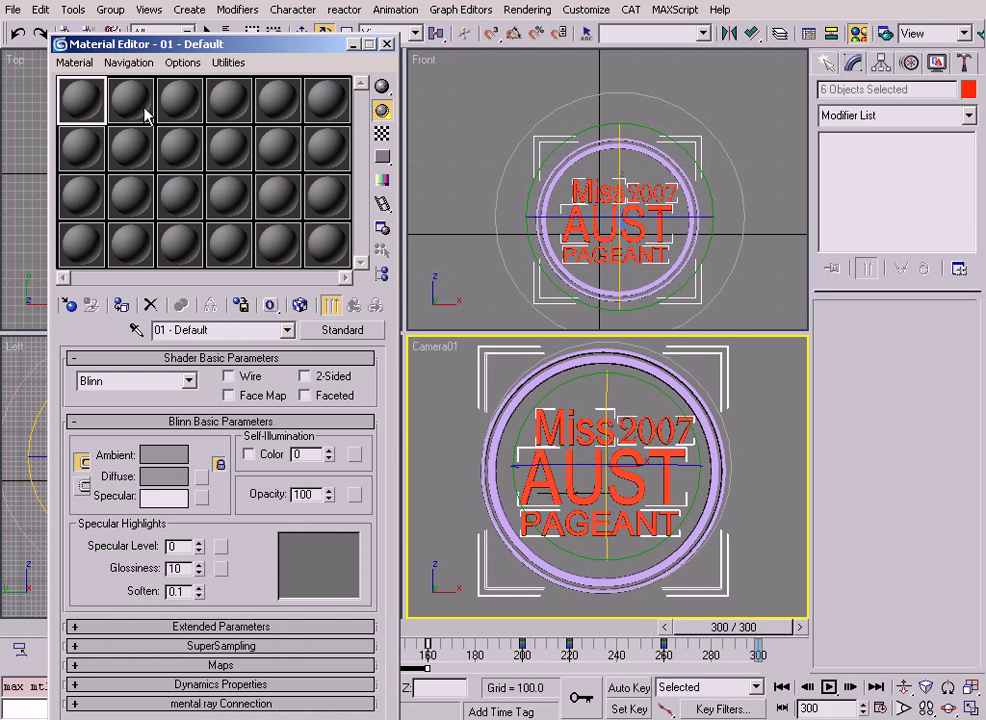
left_click_drag(214, 330, 86, 323)
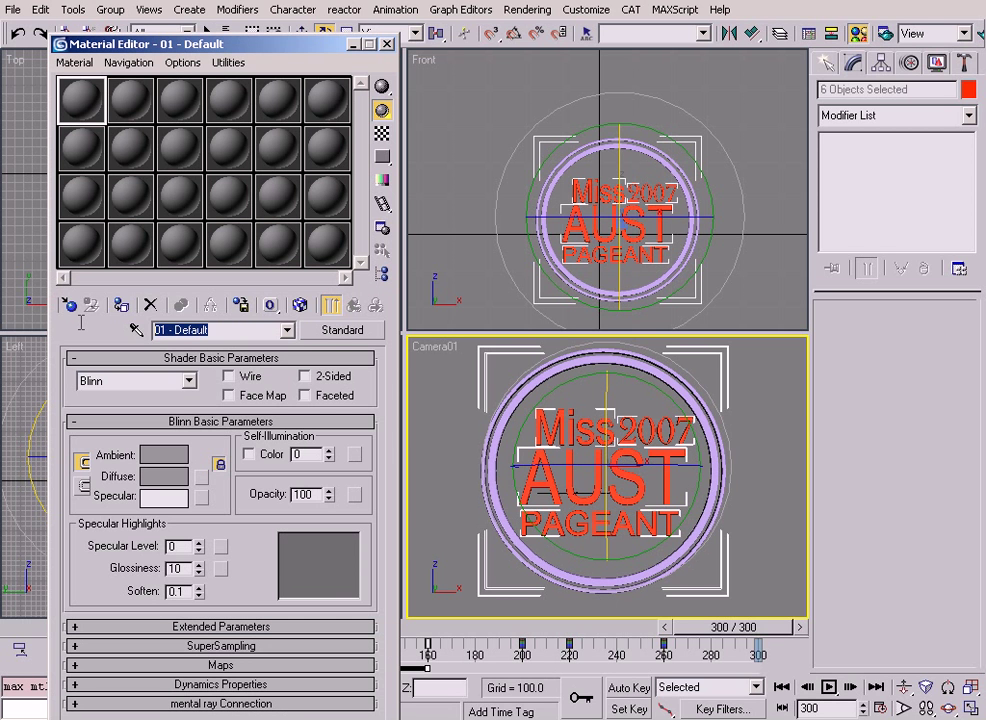
type("my gold material")
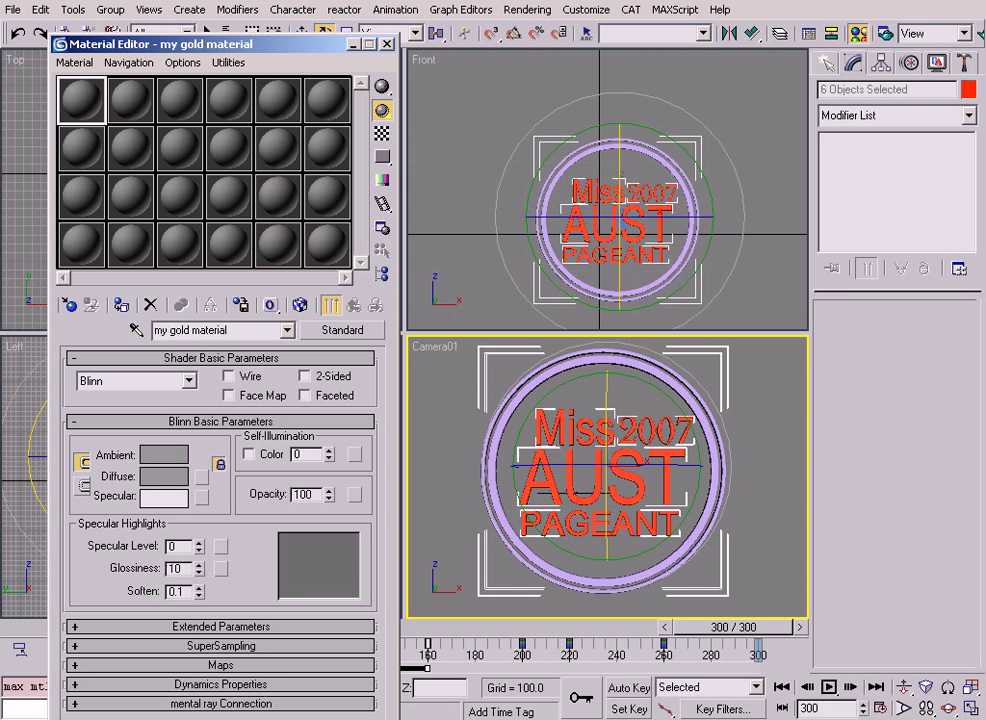
Assign the gold material to the selected texts and rings and change its shader to Metal.
left_click(90, 304)
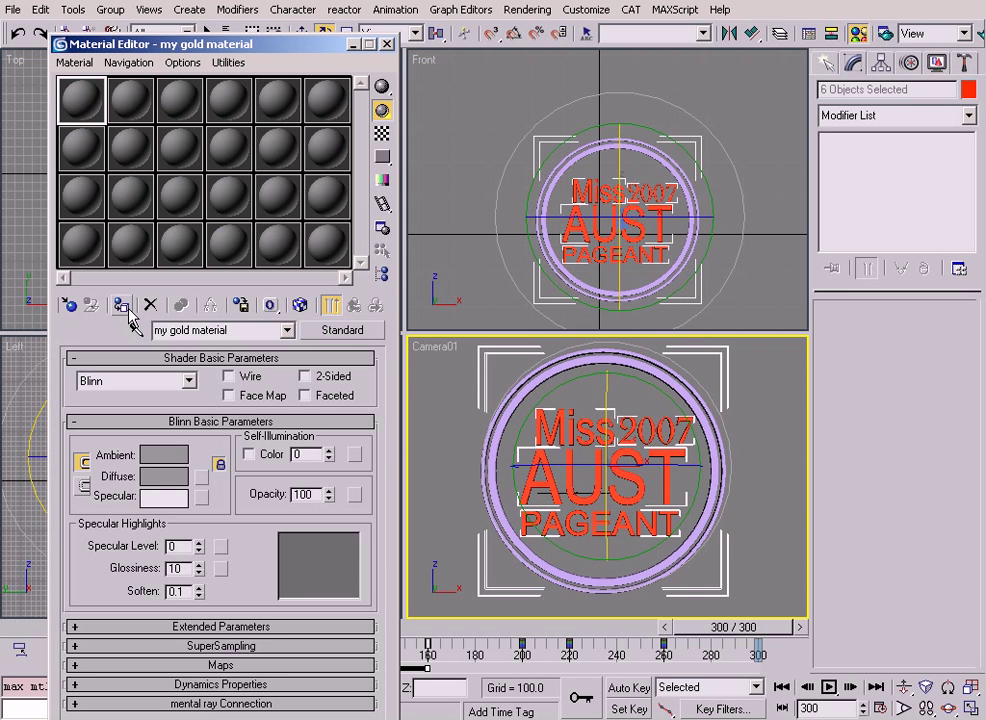
left_click(135, 383)
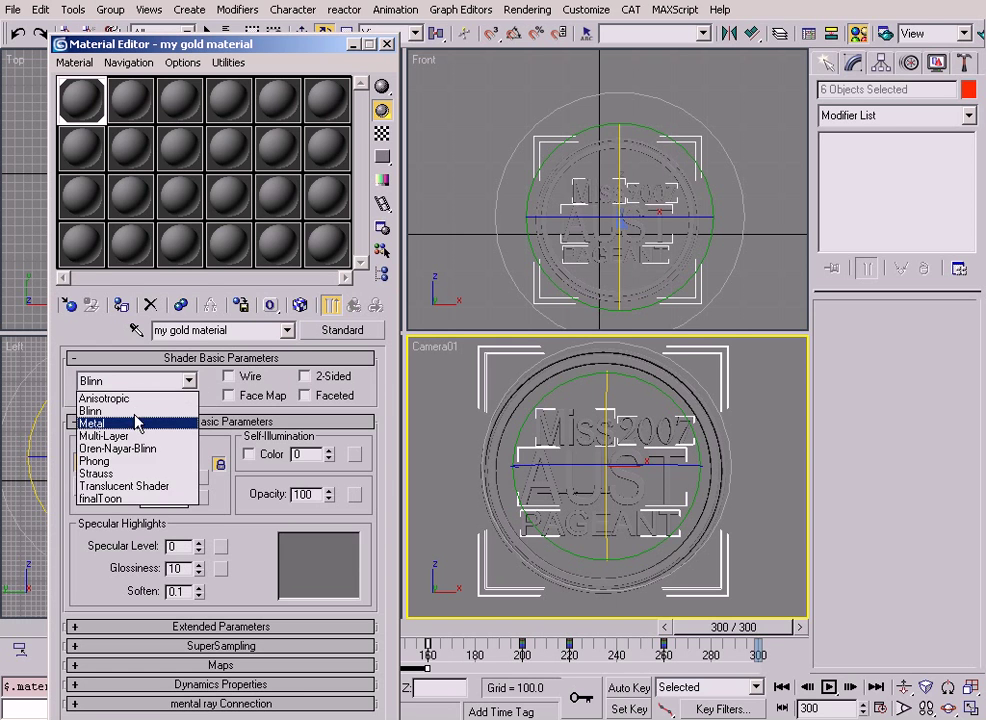
left_click(130, 421)
Set the gold material's diffuse color to a light orange.
left_click(164, 476)
left_click_drag(388, 84, 401, 124)
left_click_drag(563, 186, 561, 157)
left_click(445, 262)
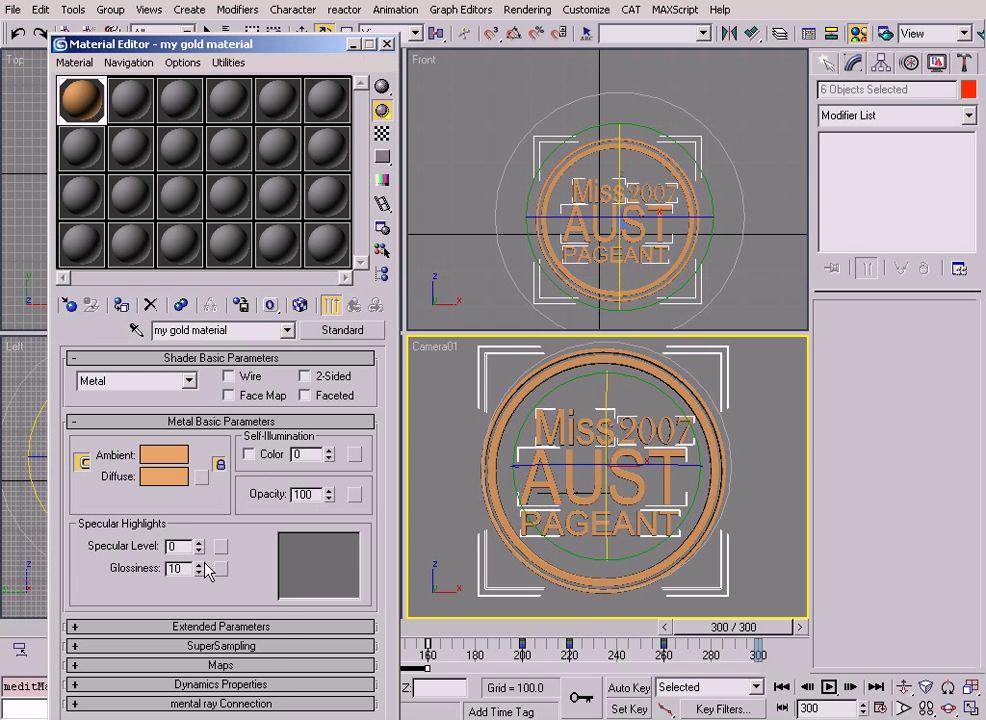
Start a Bitmap map for the material's Reflection slot and browse to the maps\Reflection folder.
left_click(259, 665)
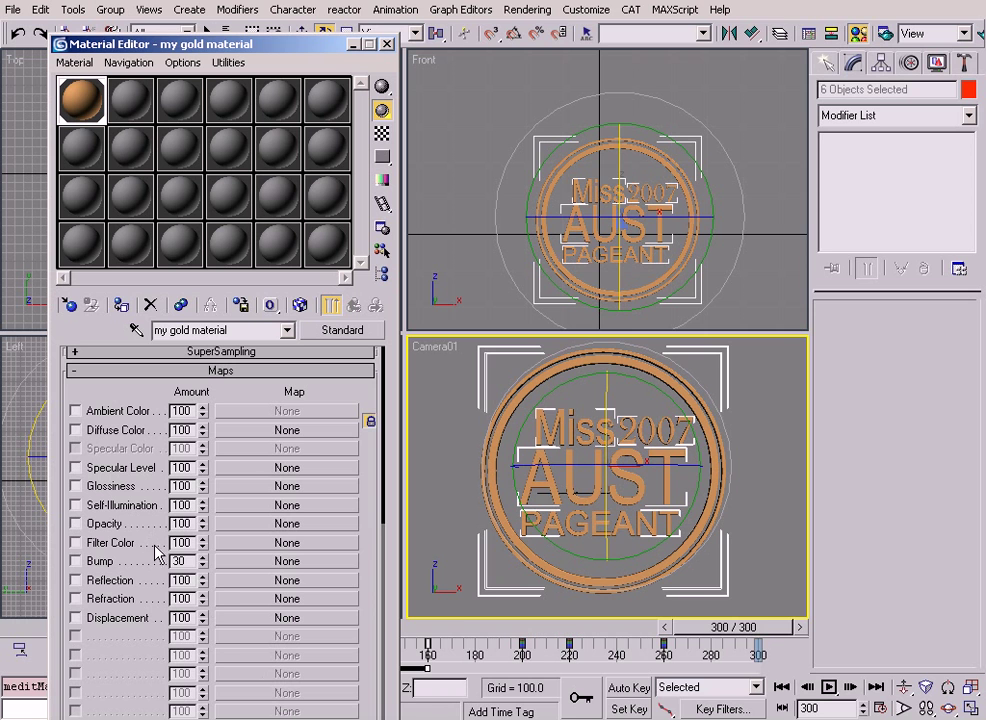
left_click(256, 580)
double_click(594, 92)
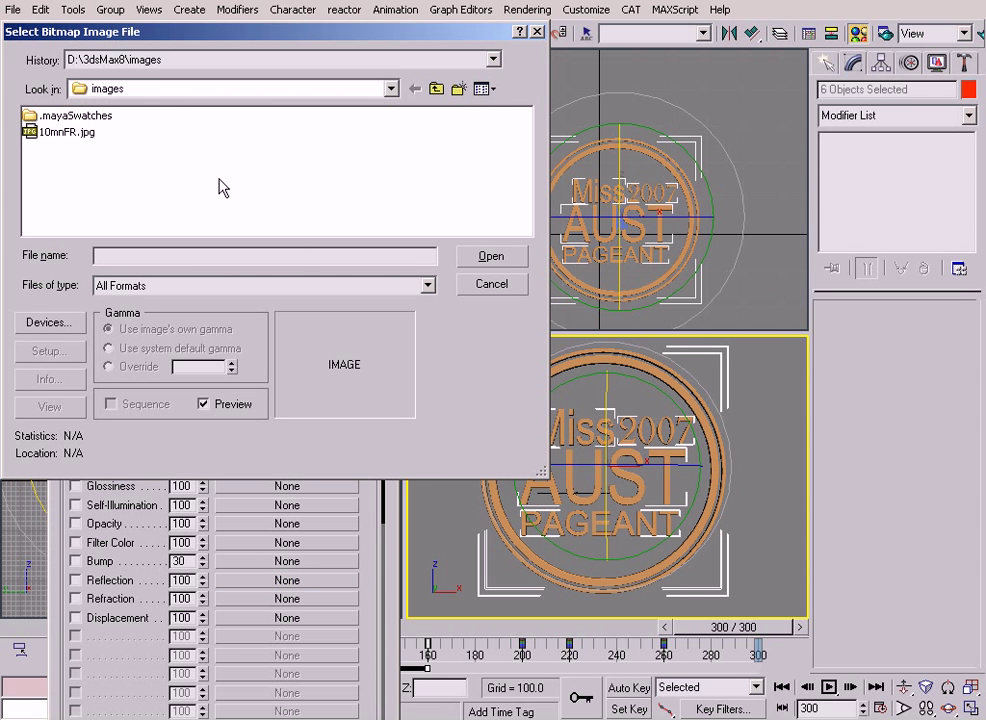
key("BackSpace")
key("m")
key("Return")
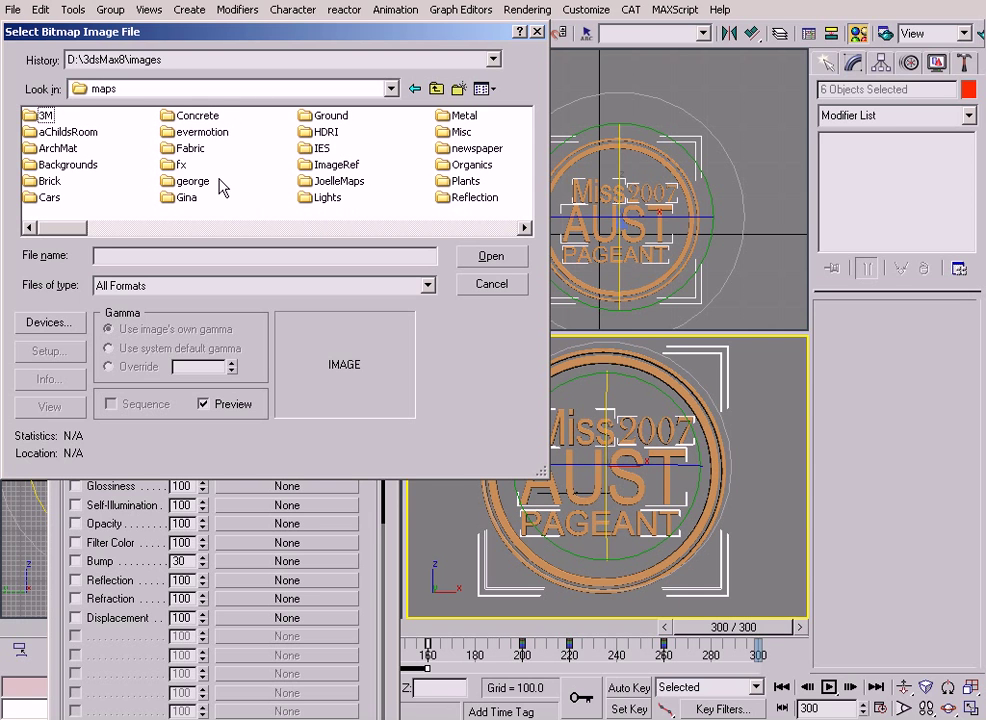
key("e")
key("i")
key("n")
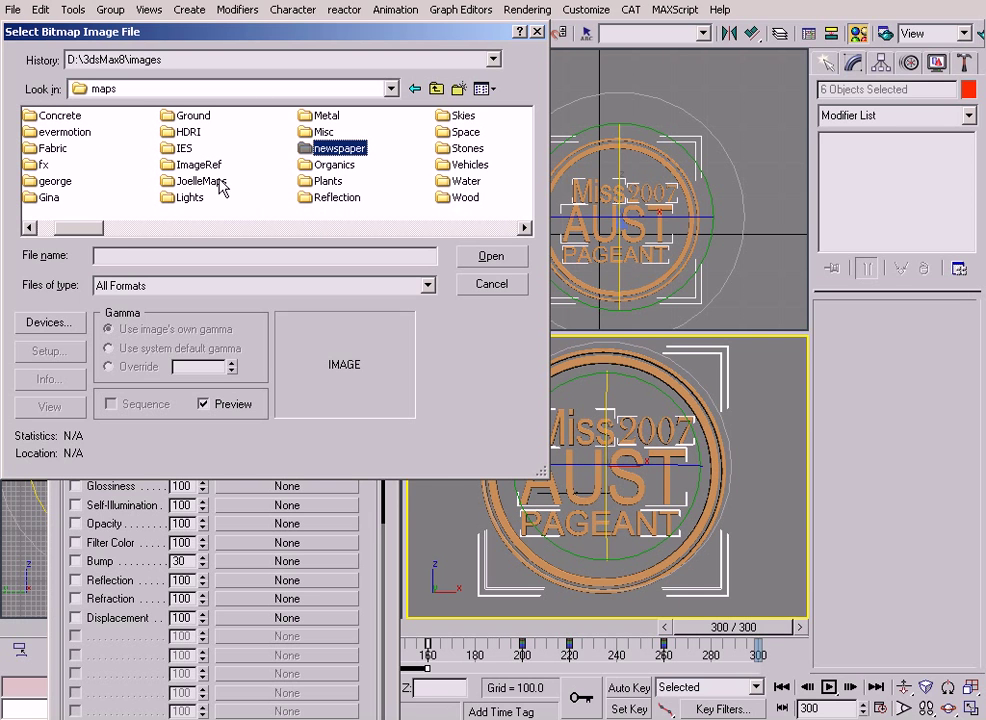
key("r")
key("Return")
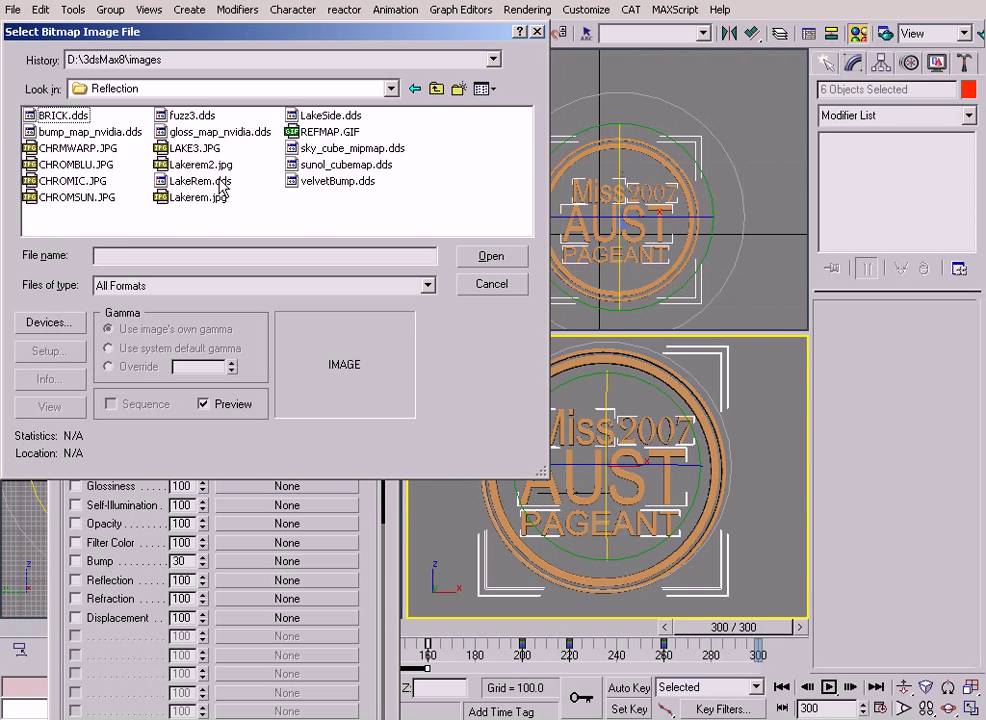
Load Lakerem2.jpg as the reflection bitmap and return to the parent material.
key("Down")
key("Down")
key("Down")
key("Right")
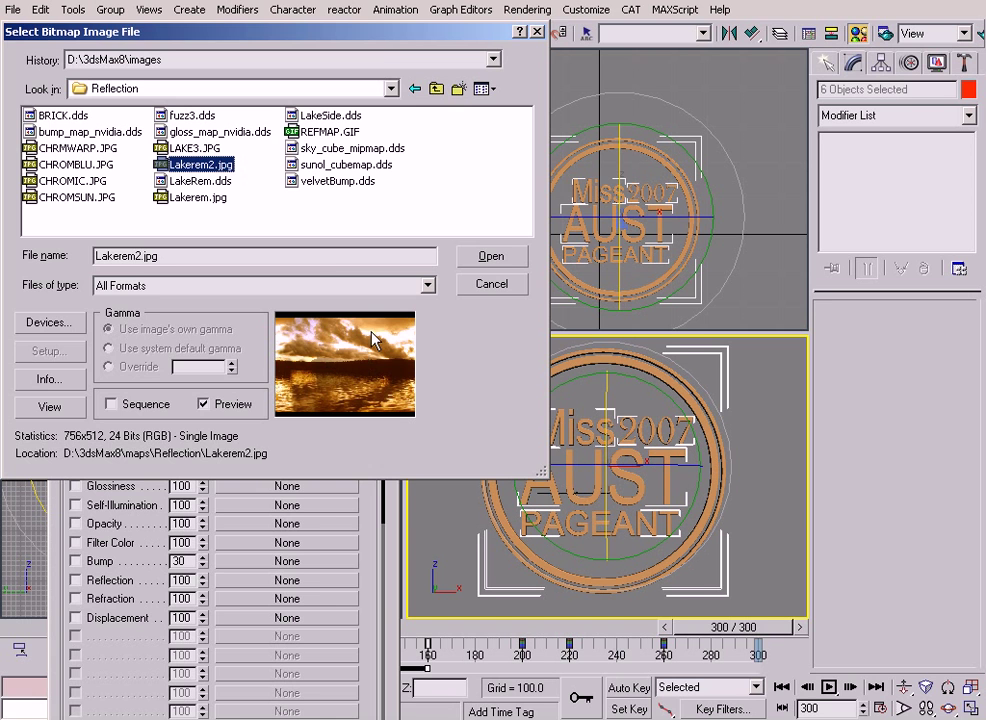
left_click(489, 258)
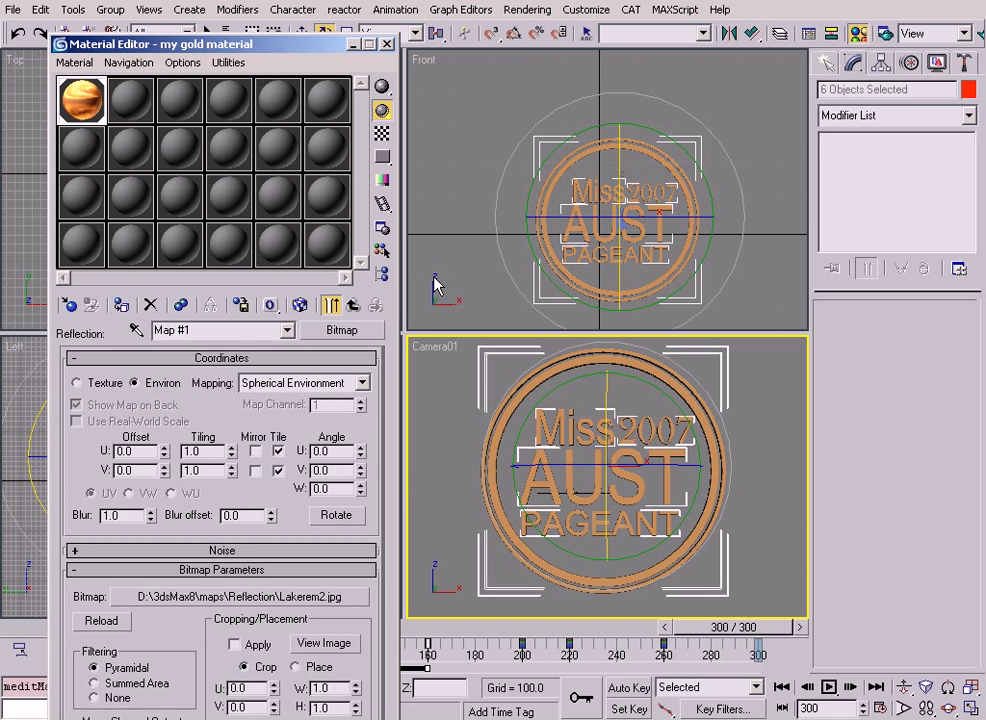
left_click(353, 305)
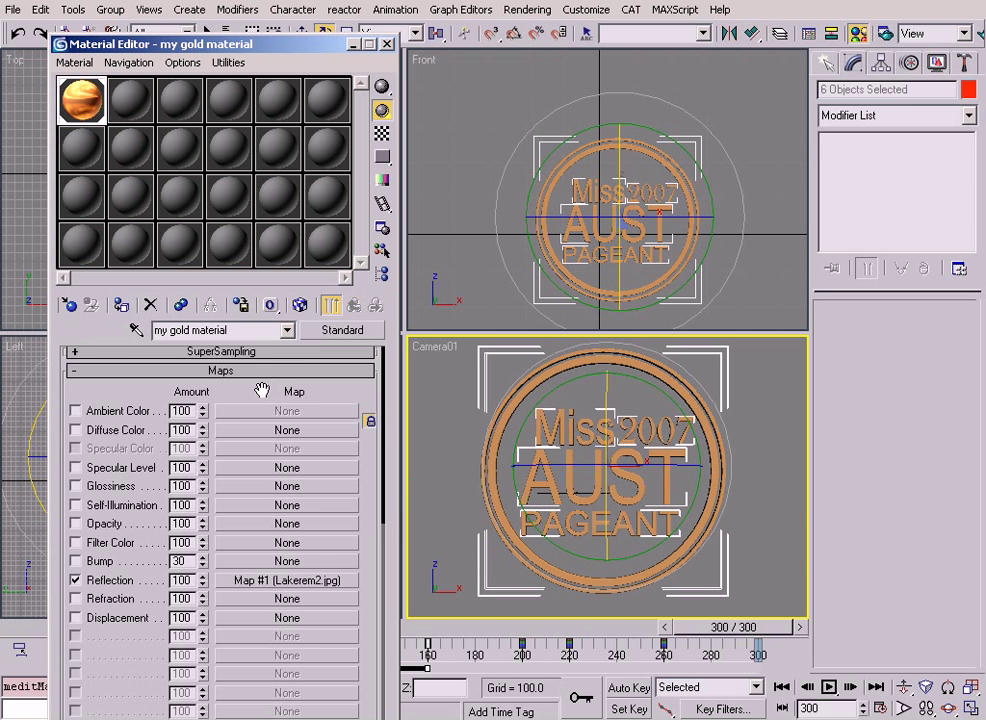
Set the gold material's Specular Level to 86 and its Glossiness to 68.
scroll(261, 390, "up", 6)
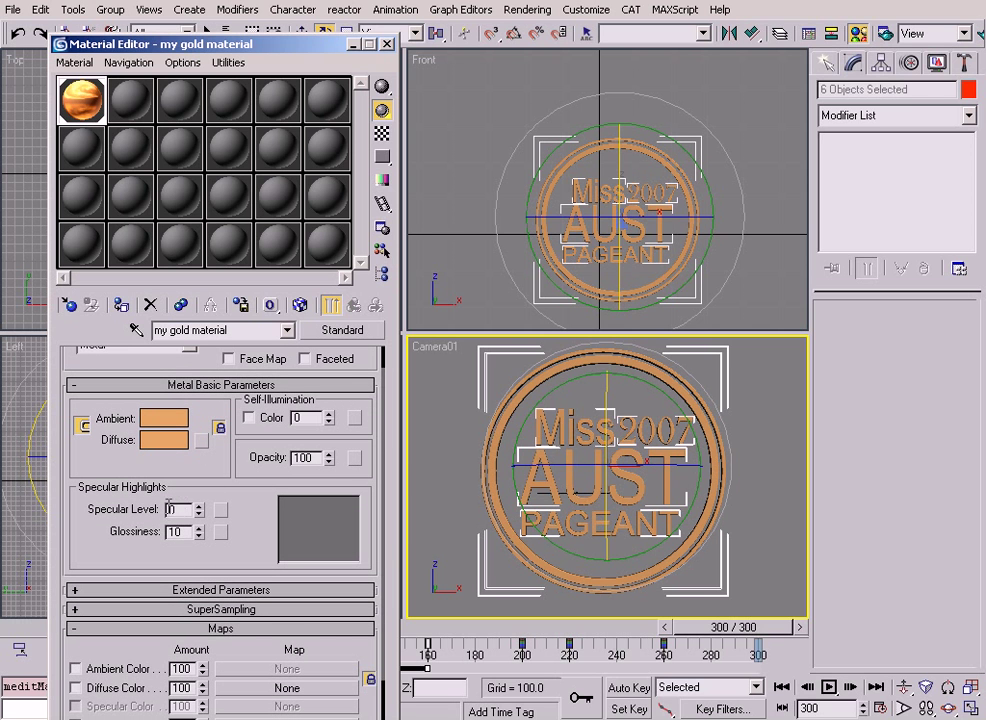
left_click_drag(199, 513, 199, 432)
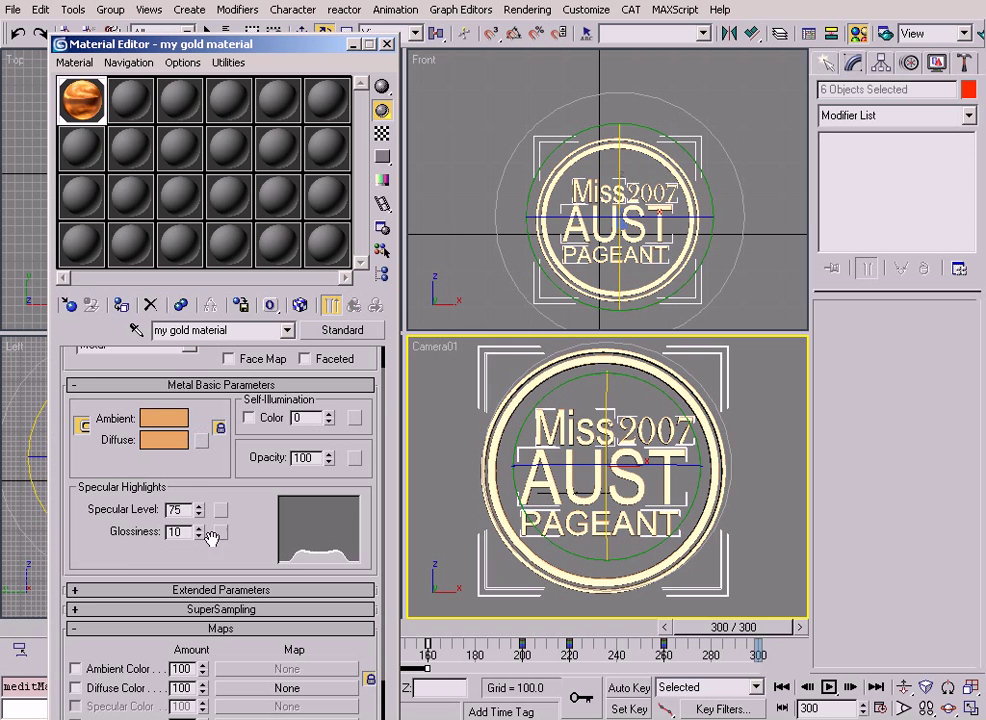
mouse_move(199, 531)
left_mouse_down()
mouse_move(202, 479)
mouse_move(200, 498)
left_mouse_up()
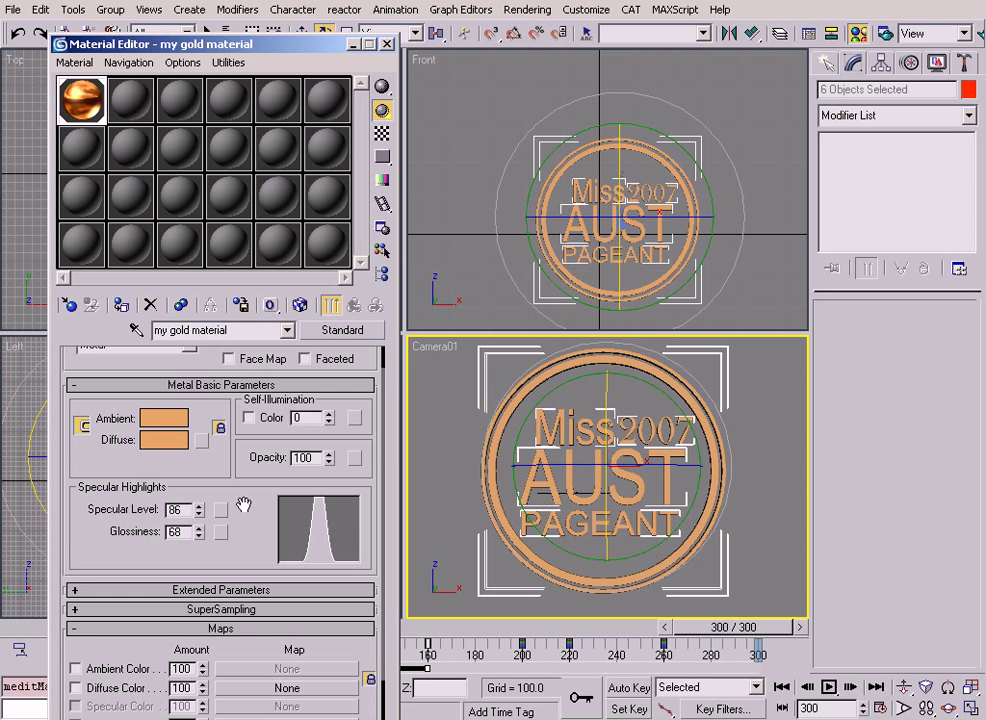
Test-render the camera view at frame 204 to check the gold material.
left_click_drag(735, 627, 517, 627)
key("e")
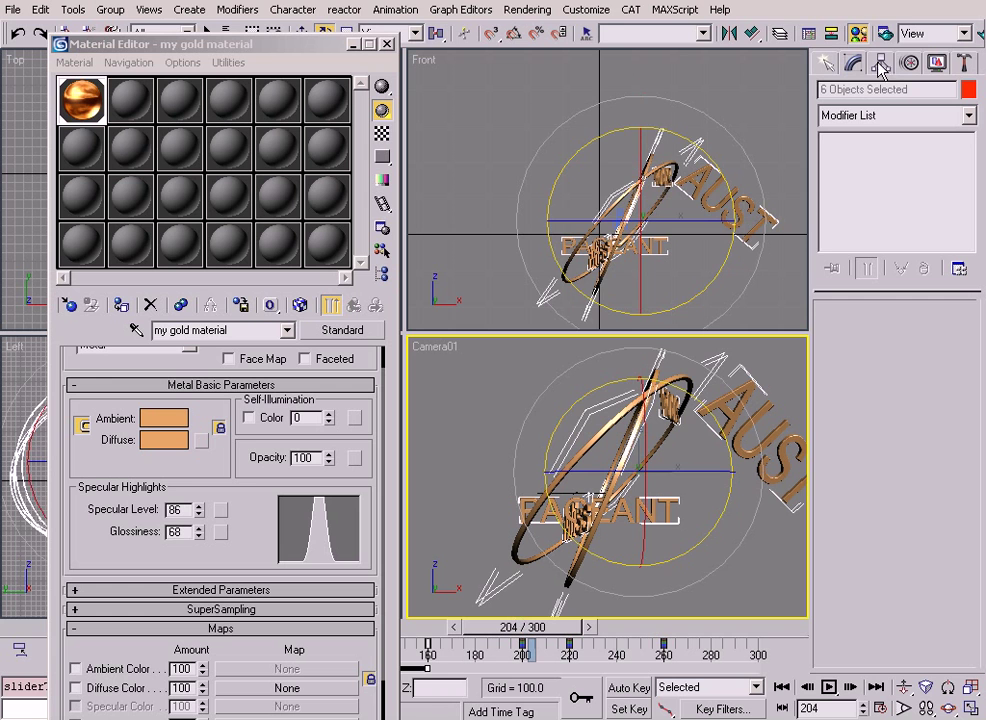
left_click(975, 33)
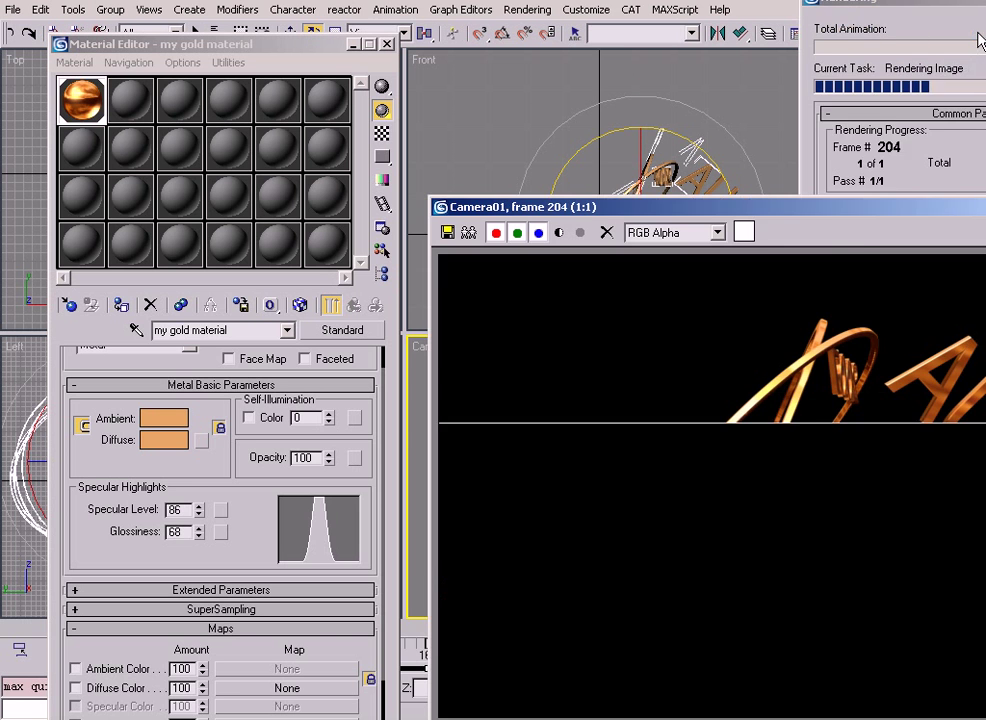
left_click_drag(838, 217, 633, 100)
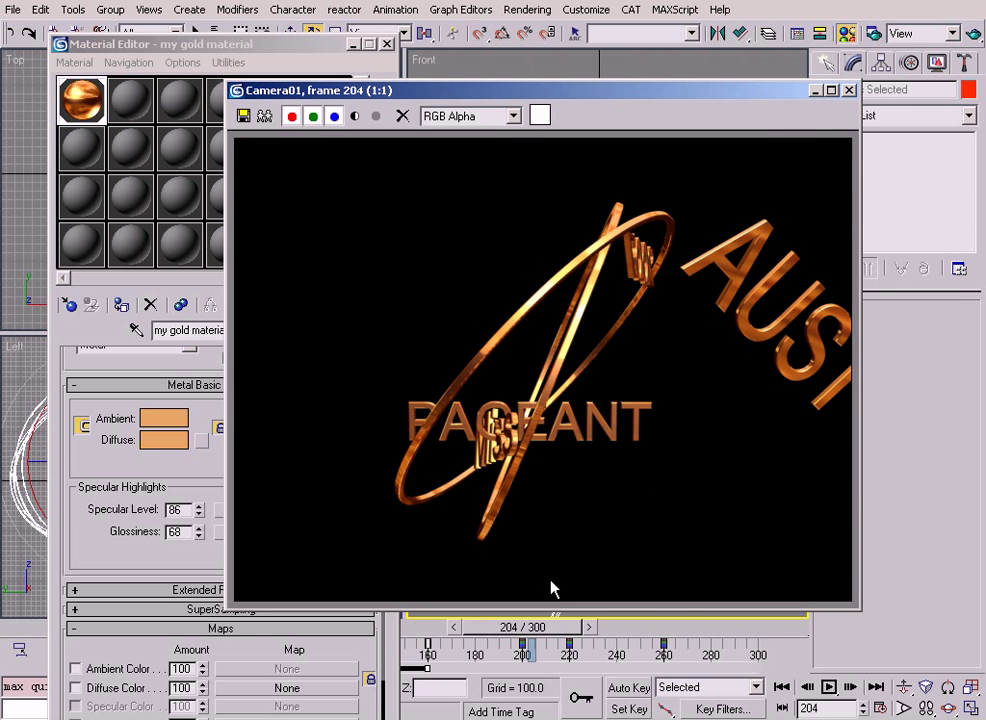
Test-render the camera view at frames 222 and 240 to compare the gold reflections.
left_click_drag(527, 636, 568, 636)
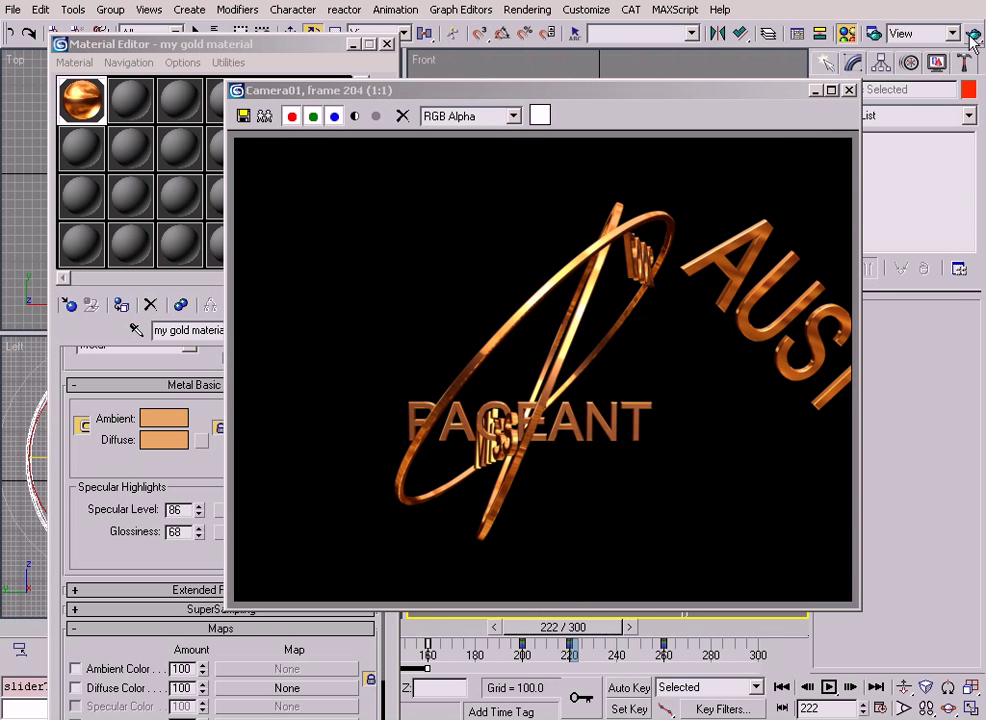
left_click(975, 33)
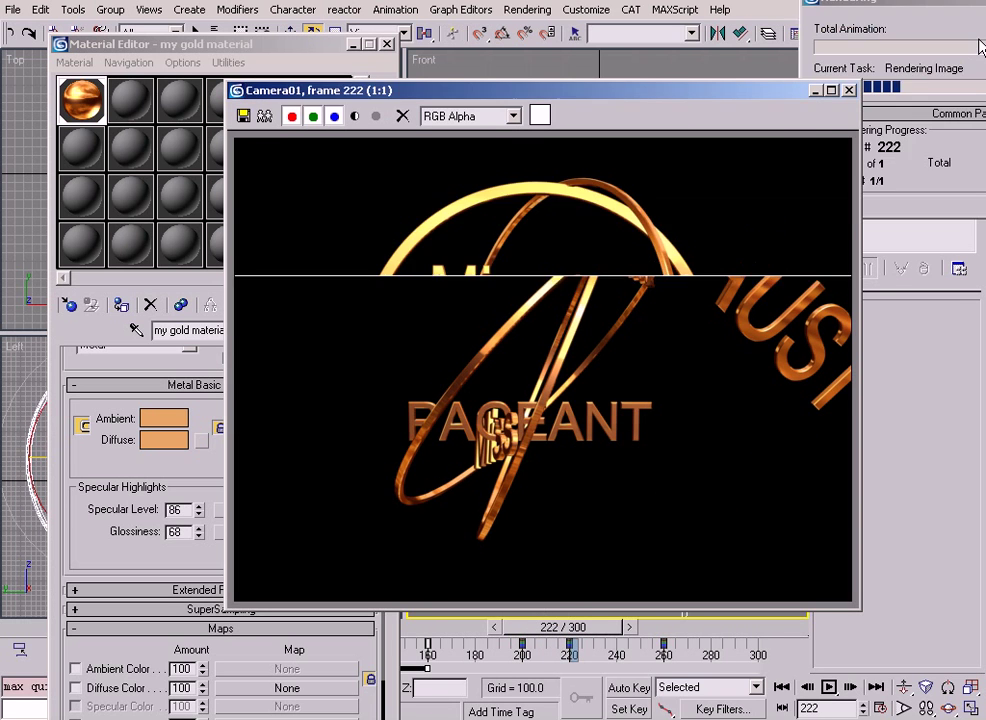
left_click(848, 91)
left_click_drag(614, 636, 655, 636)
left_click(975, 33)
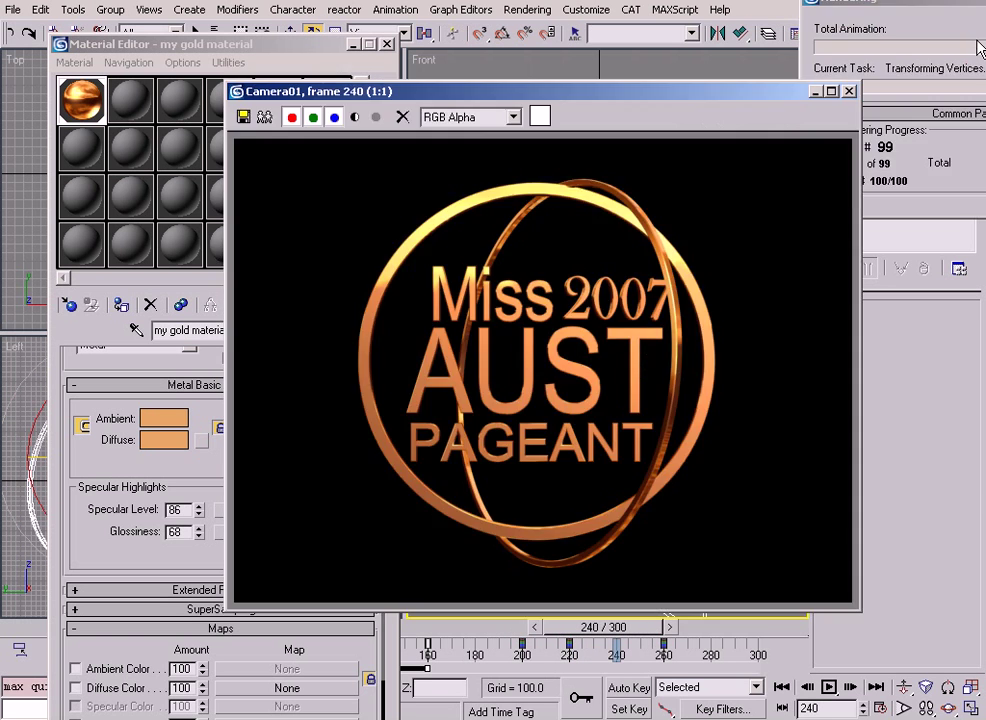
Return the animation to frame 0, then close the Material Editor and deselect all objects.
left_click(848, 91)
left_click_drag(616, 627, 75, 553)
key("e")
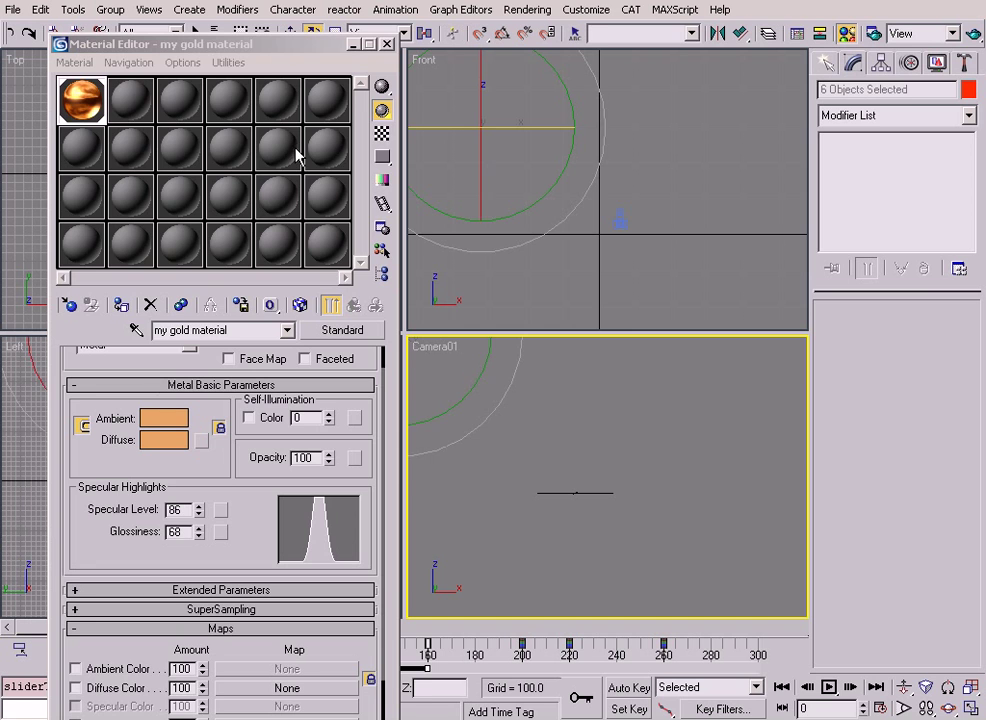
left_click(386, 44)
left_click(579, 403)
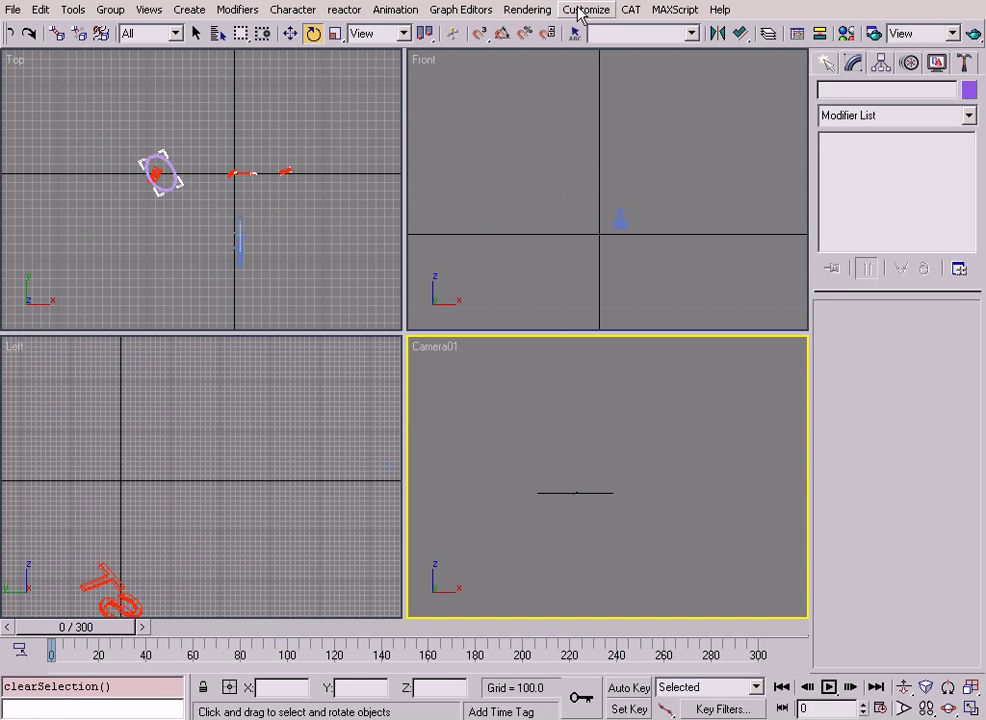
Open the Render Scene settings and set the time output to the active time segment, 0 to 300.
left_click(529, 10)
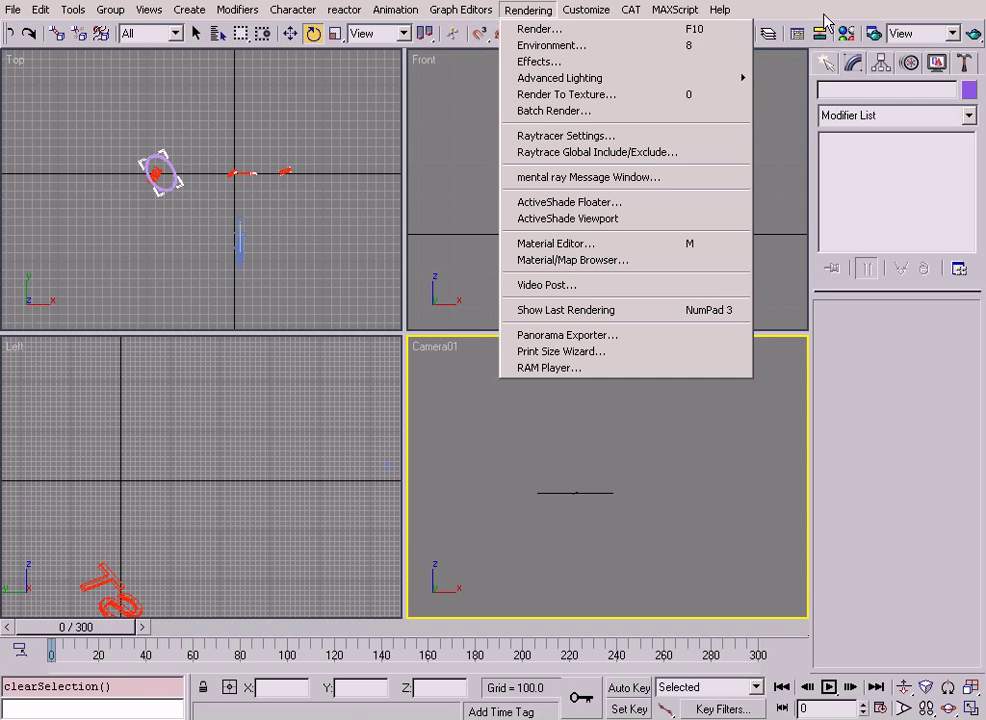
left_click(870, 35)
left_click(876, 35)
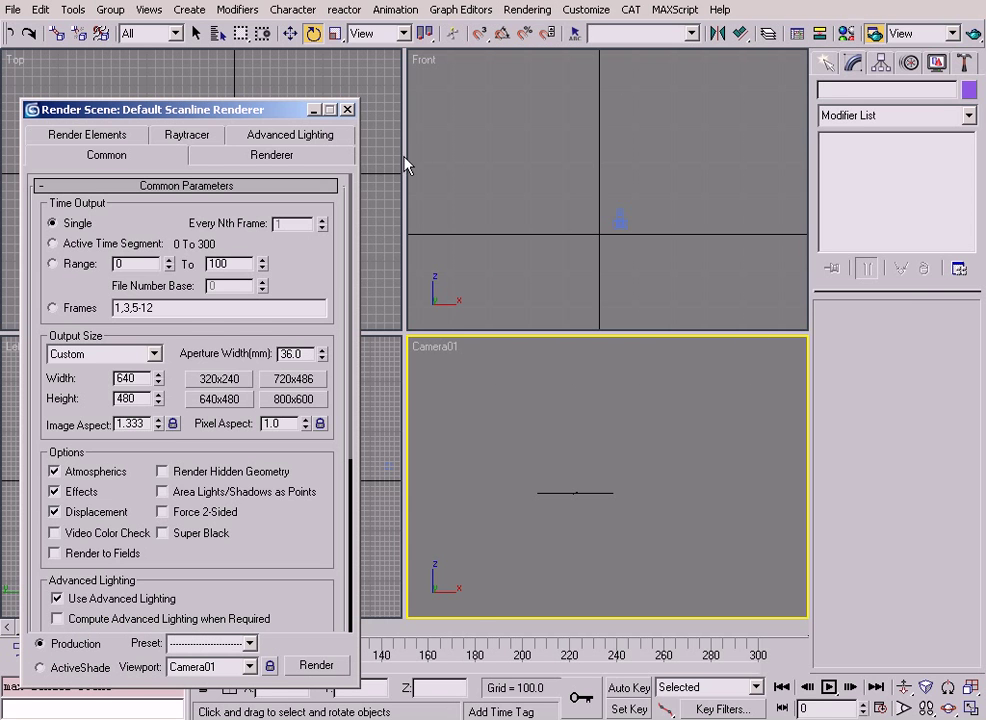
left_click_drag(243, 109, 368, 42)
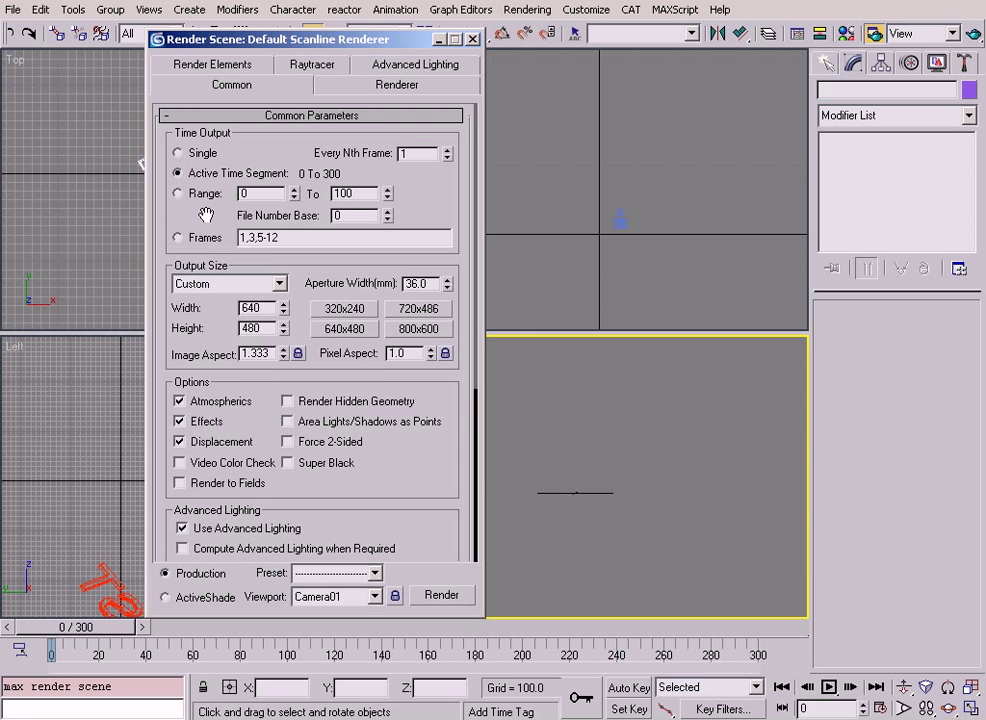
left_click_drag(205, 215, 207, 179)
left_click_drag(326, 335, 321, 345)
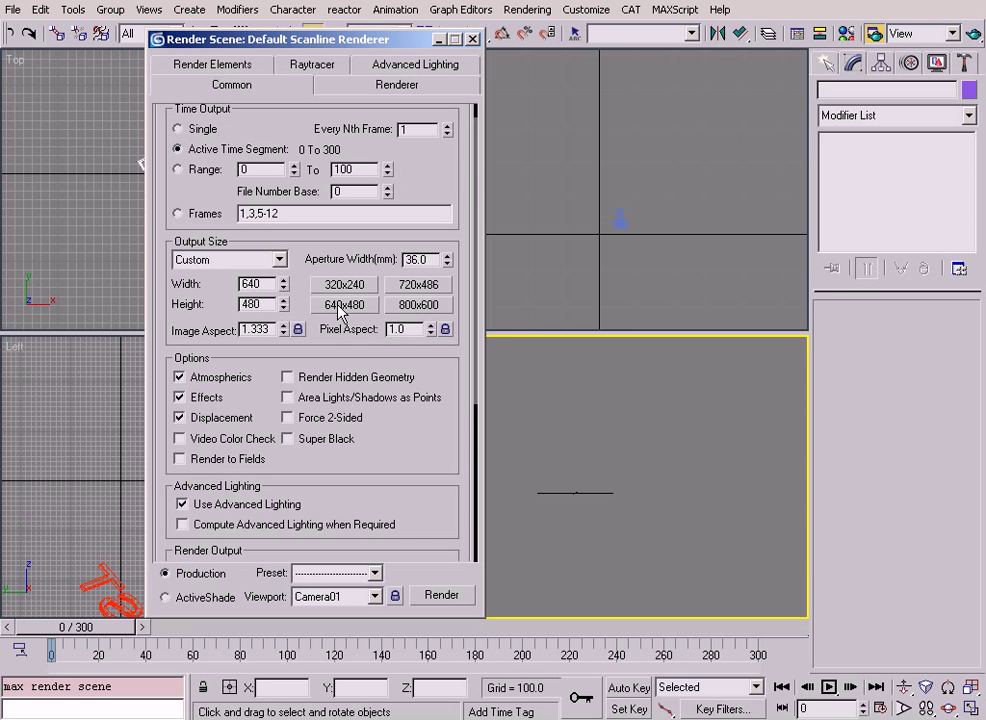
Set the render output to a QuickTime file named MissAUST in RenderOutput, accepting Sorenson Video 3 compression at 30 fps and Best quality.
scroll(329, 346, "down", 5)
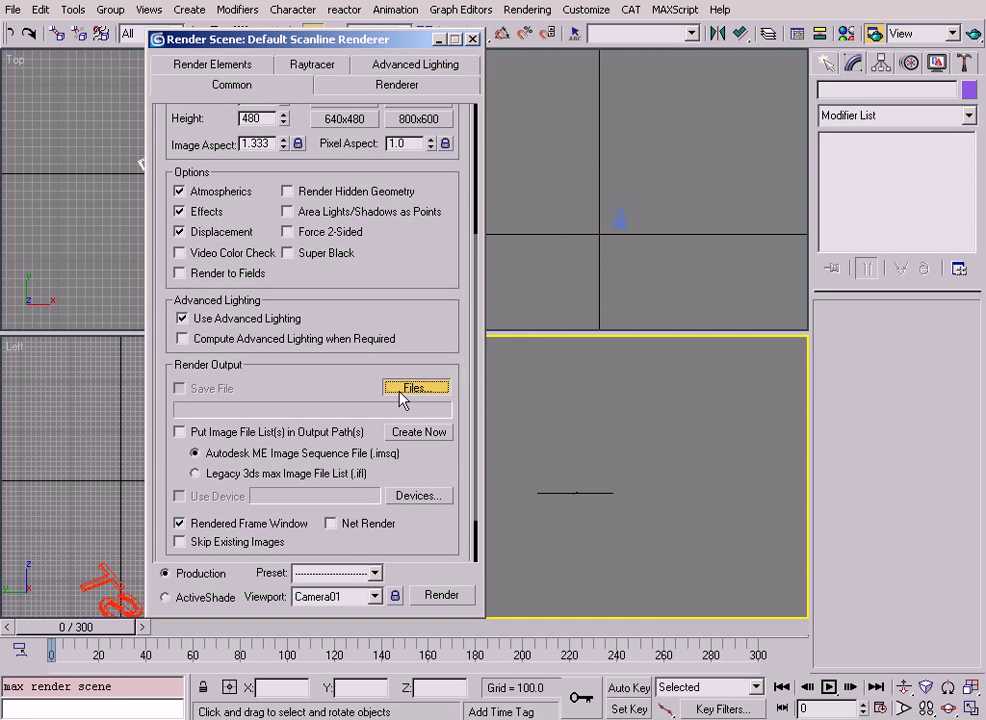
left_click(413, 388)
left_click(170, 287)
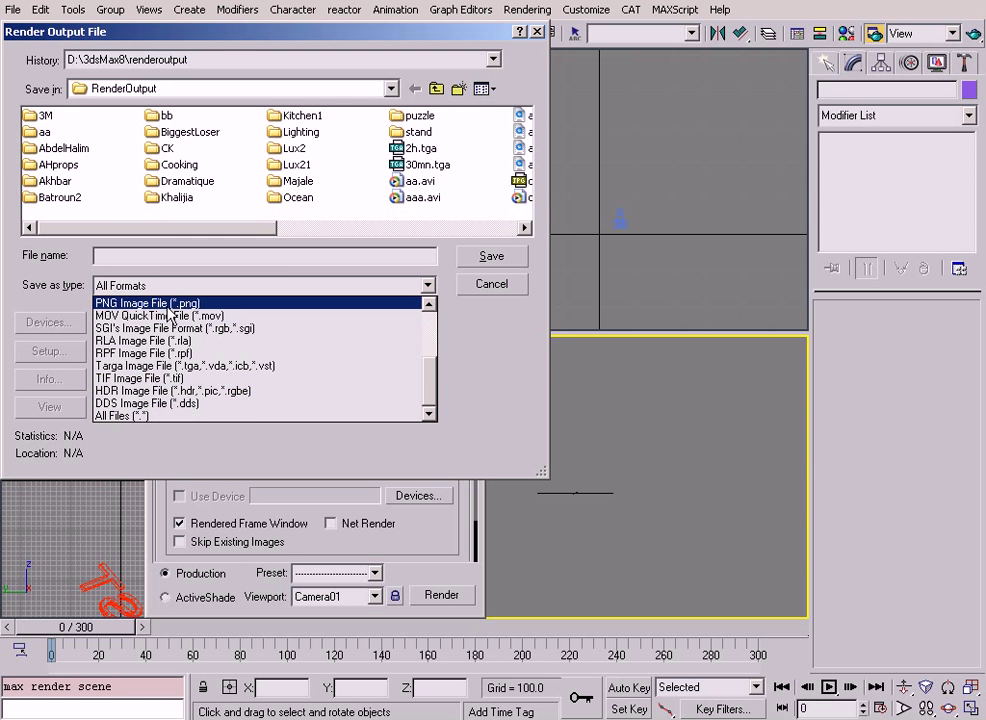
left_click(167, 316)
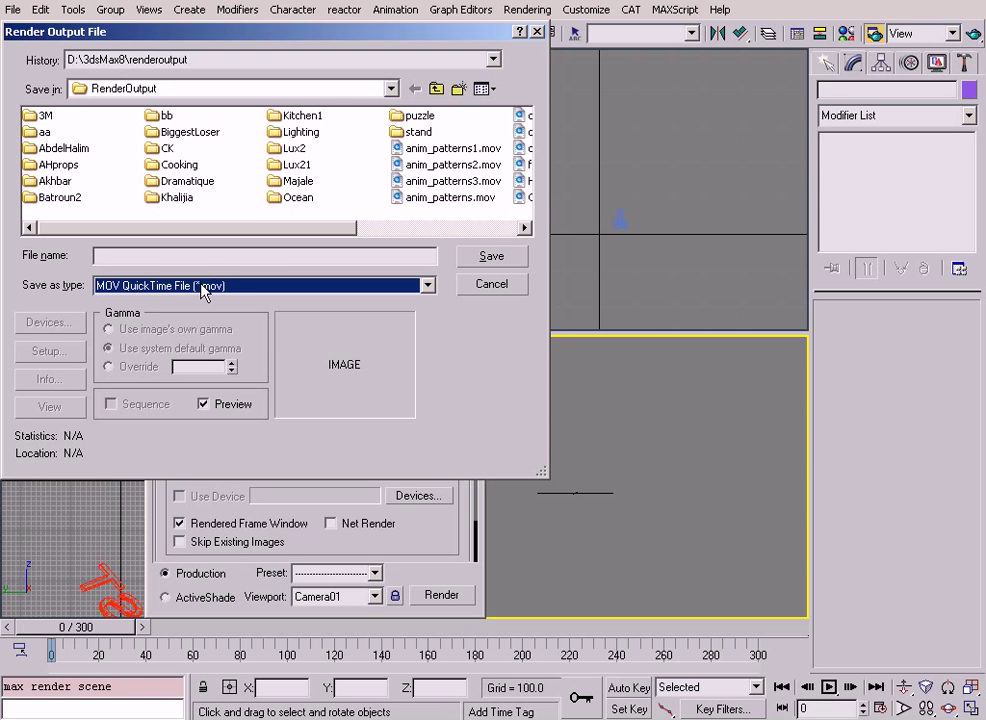
left_click(215, 255)
type("MissAUST")
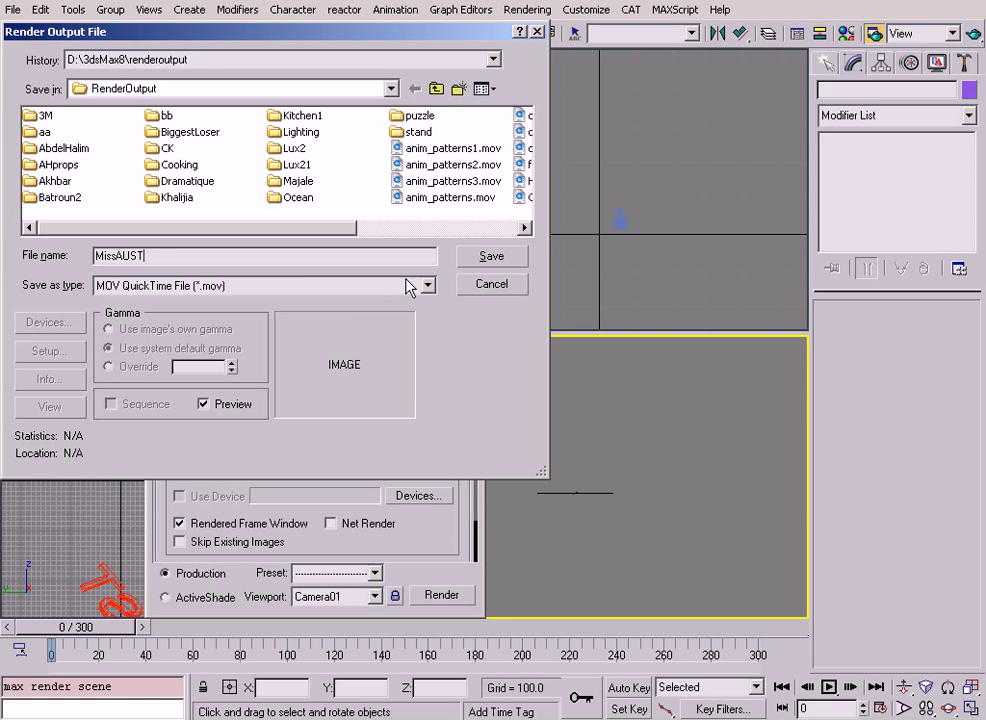
left_click(489, 259)
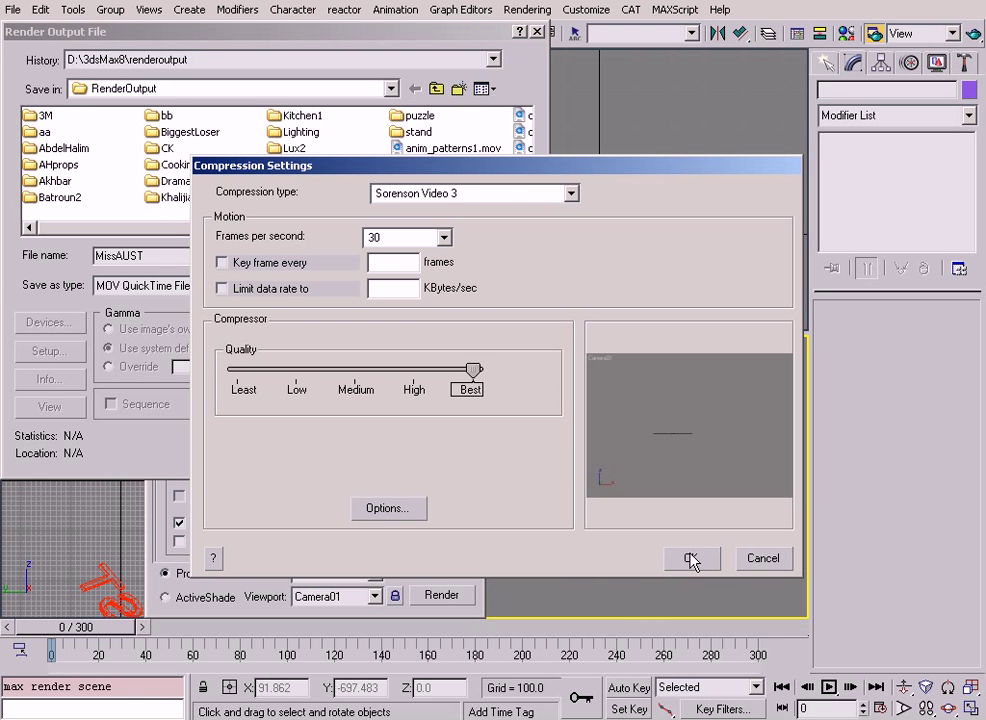
left_click(690, 558)
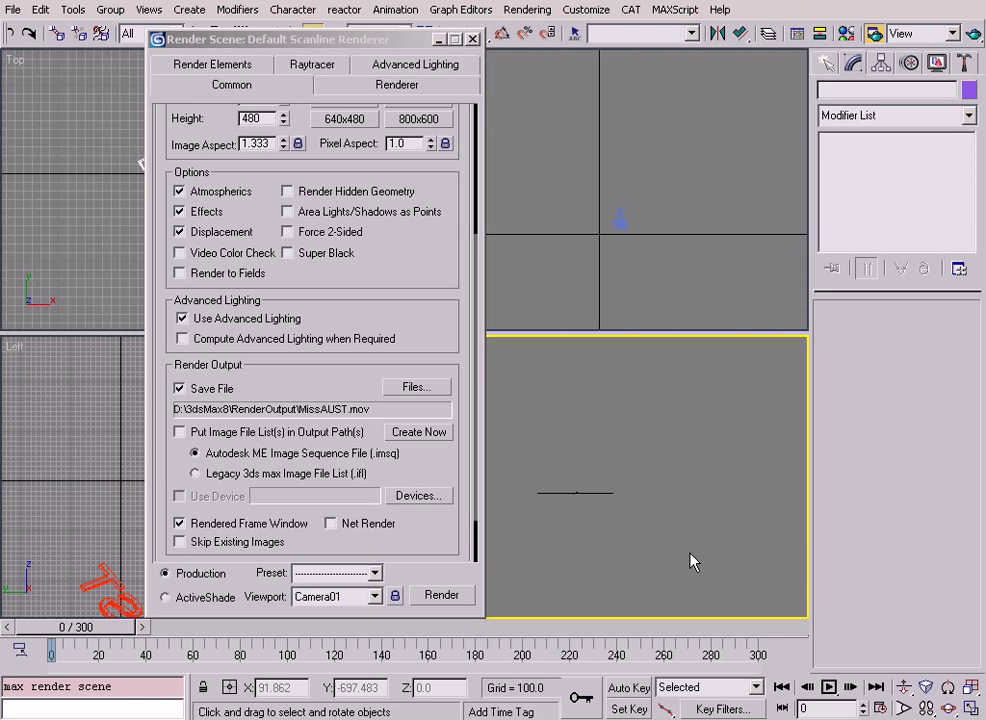
Render the whole animation from Camera01 to MissAUST.mov and close the rendered frame window when finished.
left_click(441, 596)
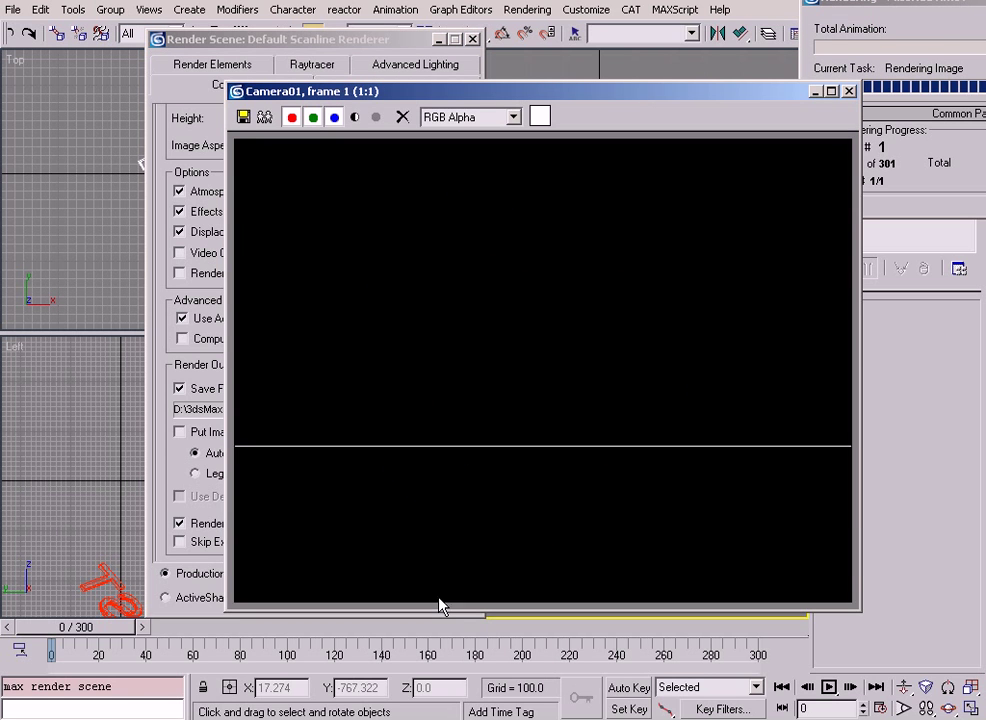
left_click(847, 37)
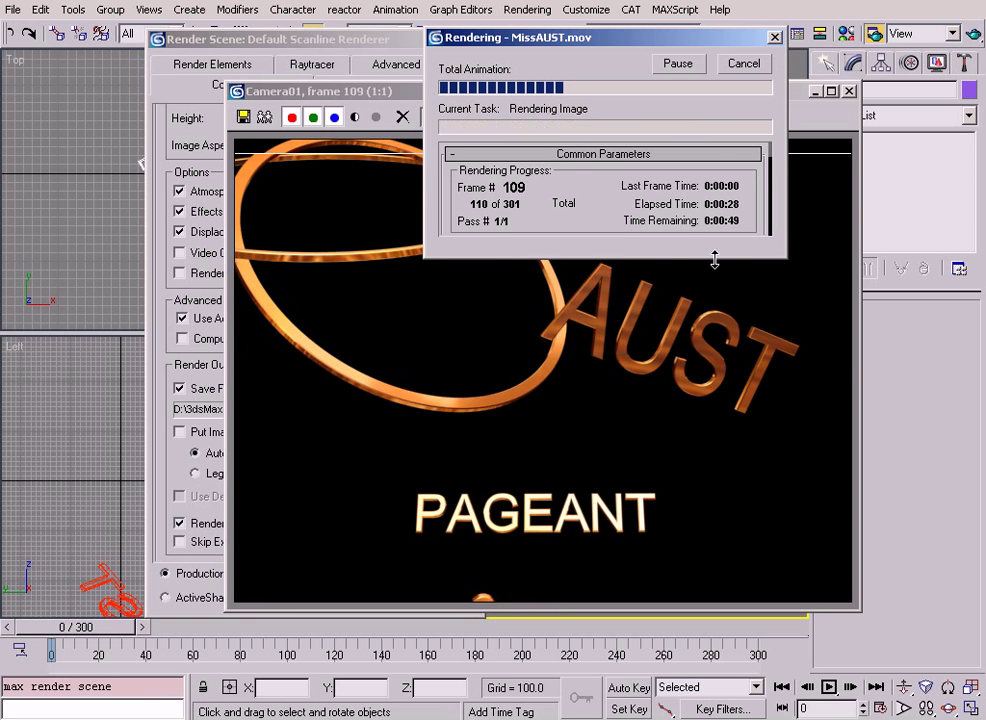
left_click_drag(687, 35, 755, 23)
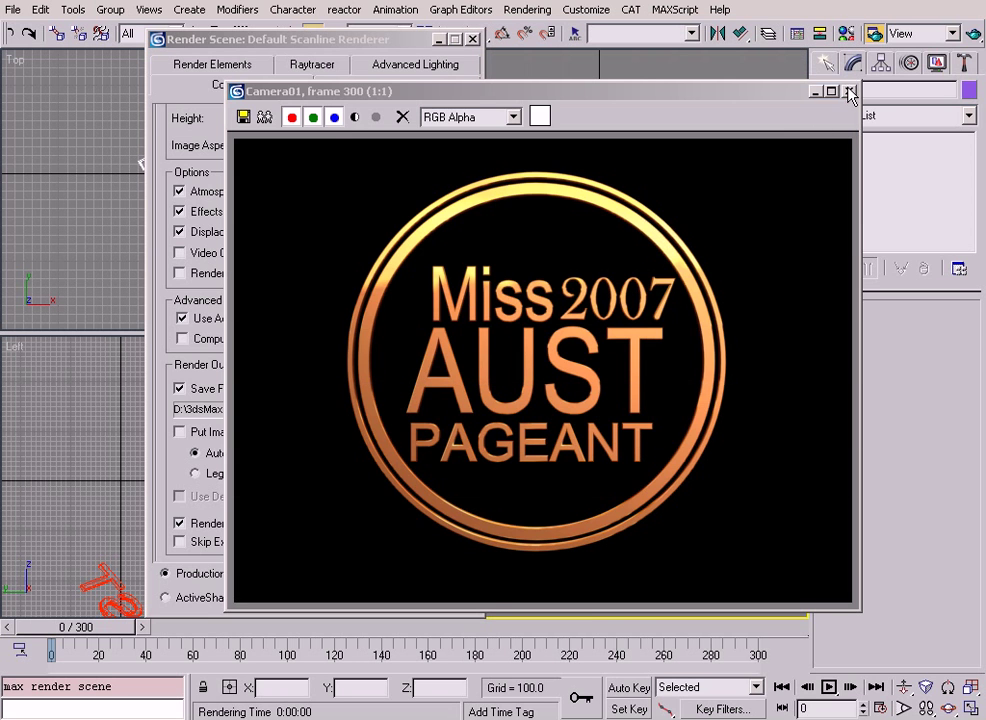
left_click(849, 92)
Open the rendered MissAUST.mov from the RenderOutput folder and play it to review the finished animation.
left_click(12, 10)
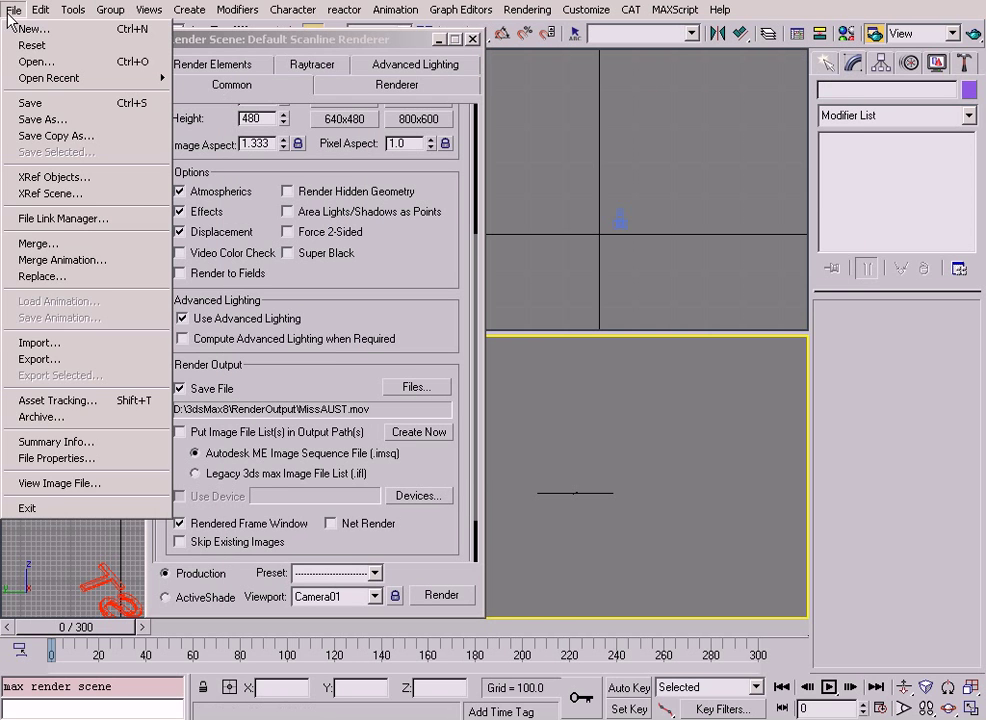
left_click(57, 483)
left_click(381, 227)
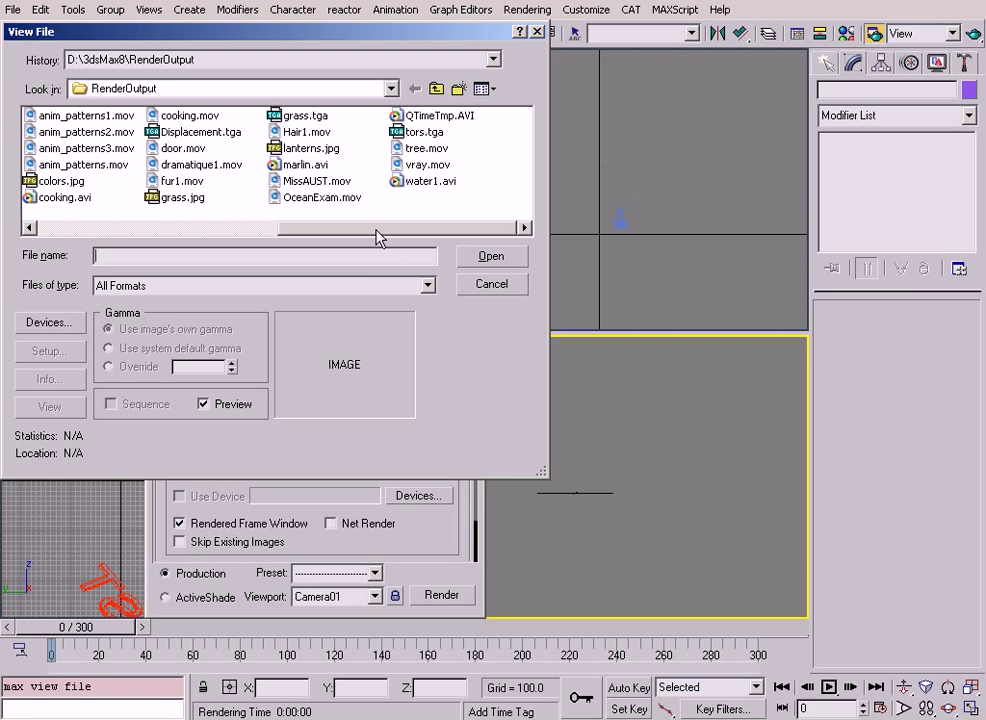
left_click(317, 181)
left_click(490, 256)
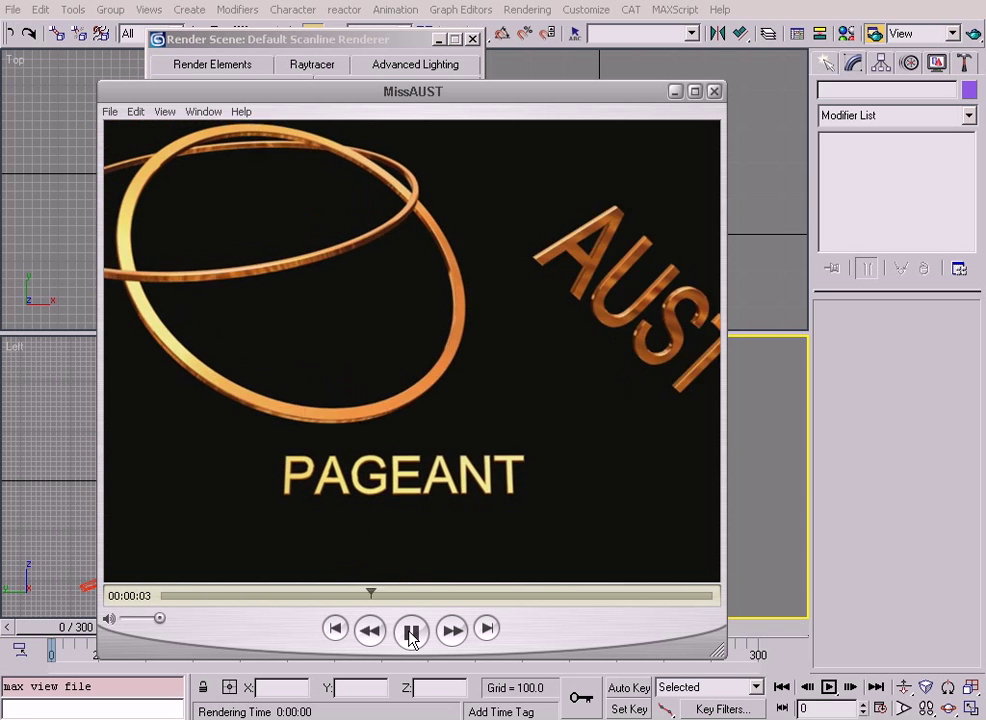
left_click_drag(471, 93, 498, 82)
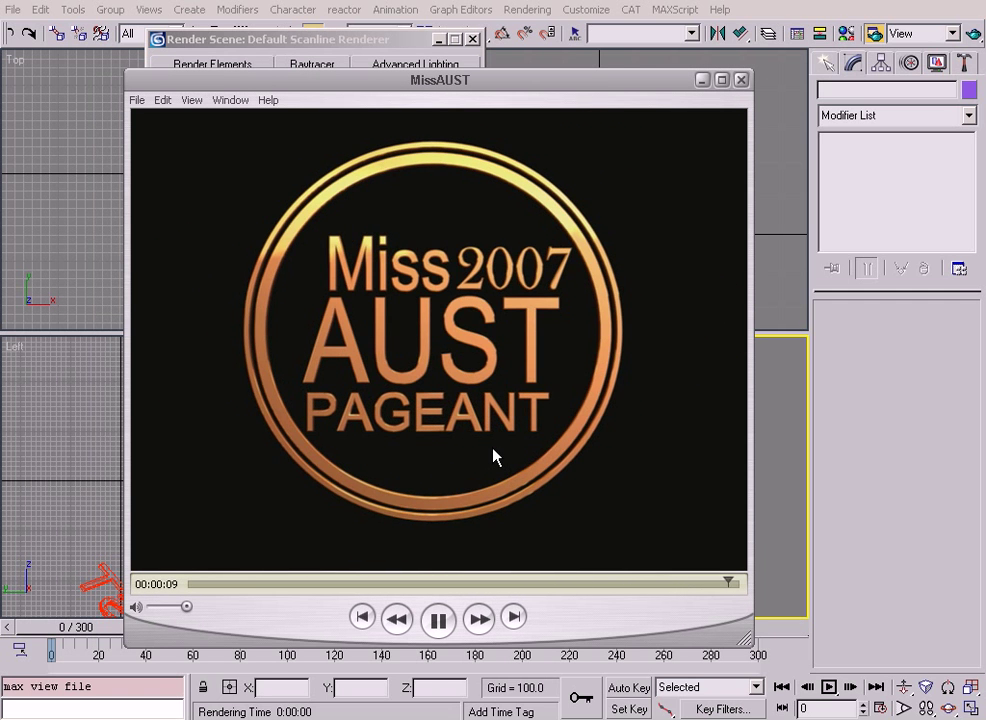
left_click(440, 621)
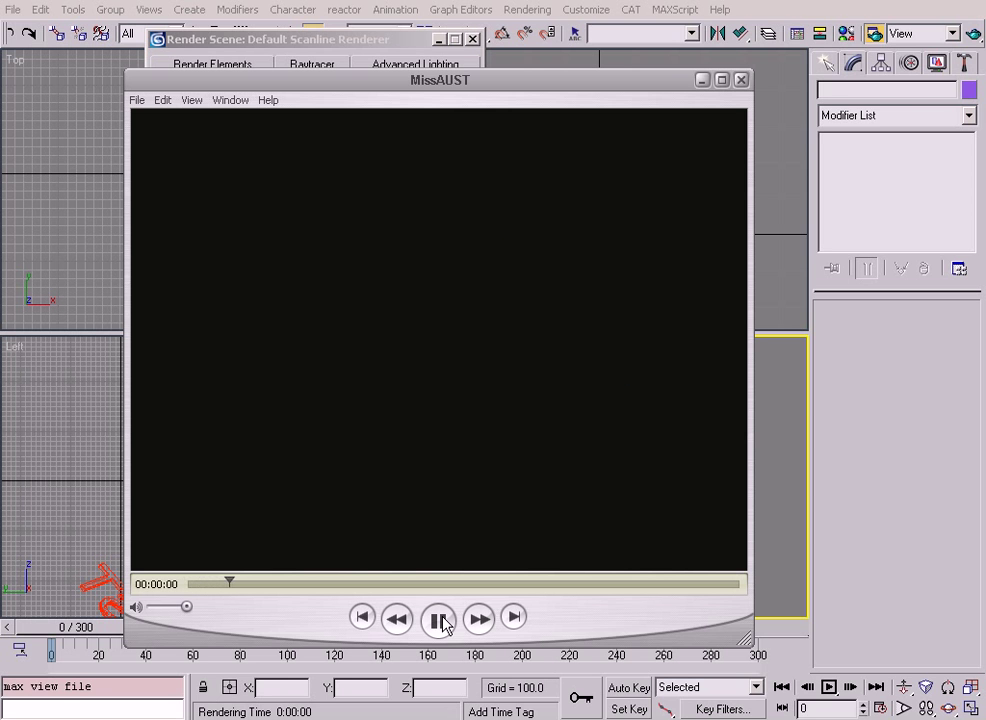